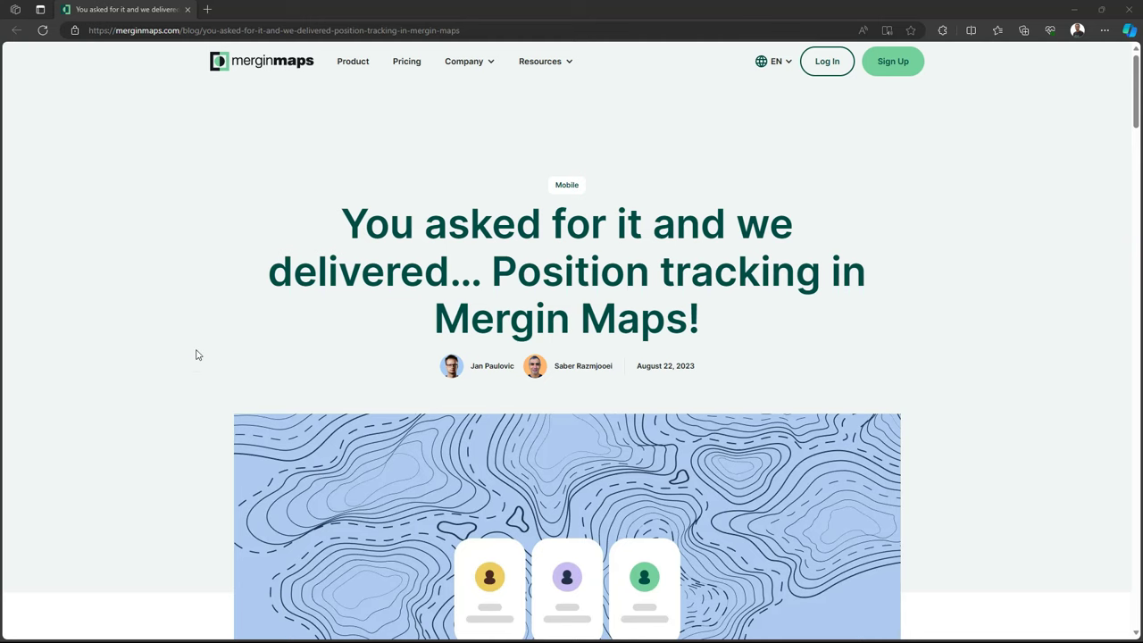
Scroll through the Mergin Maps 'Position tracking' blog post in Edge to its share links.
{"action": "scroll", "coordinate": [197, 354], "scroll_direction": "down", "scroll_amount": 4}
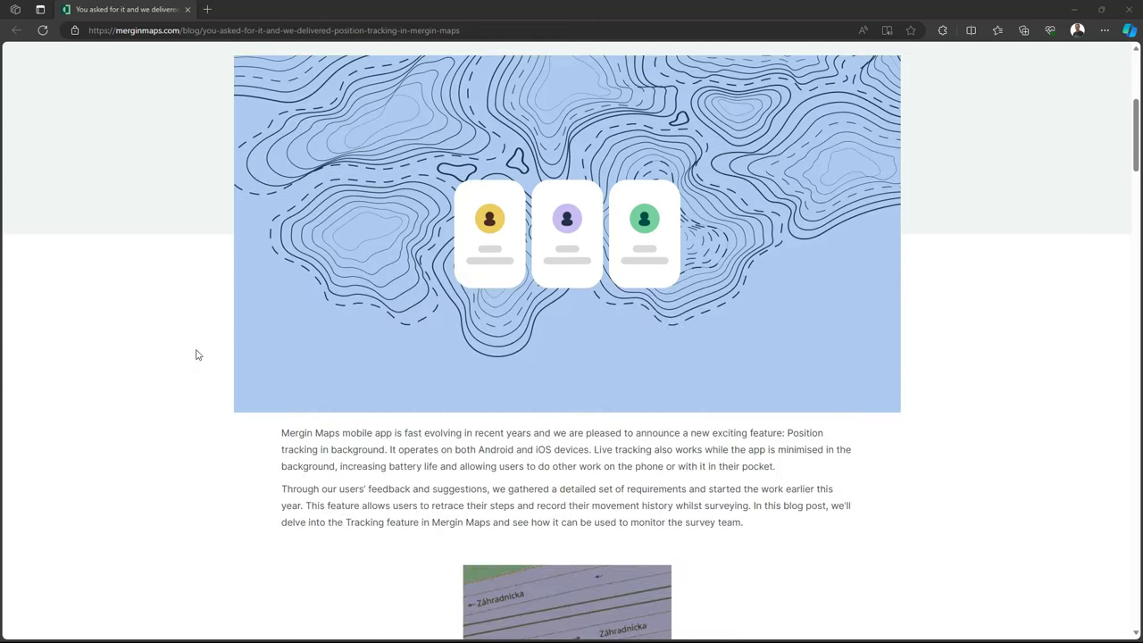
{"action": "scroll", "coordinate": [197, 354], "scroll_direction": "down", "scroll_amount": 4}
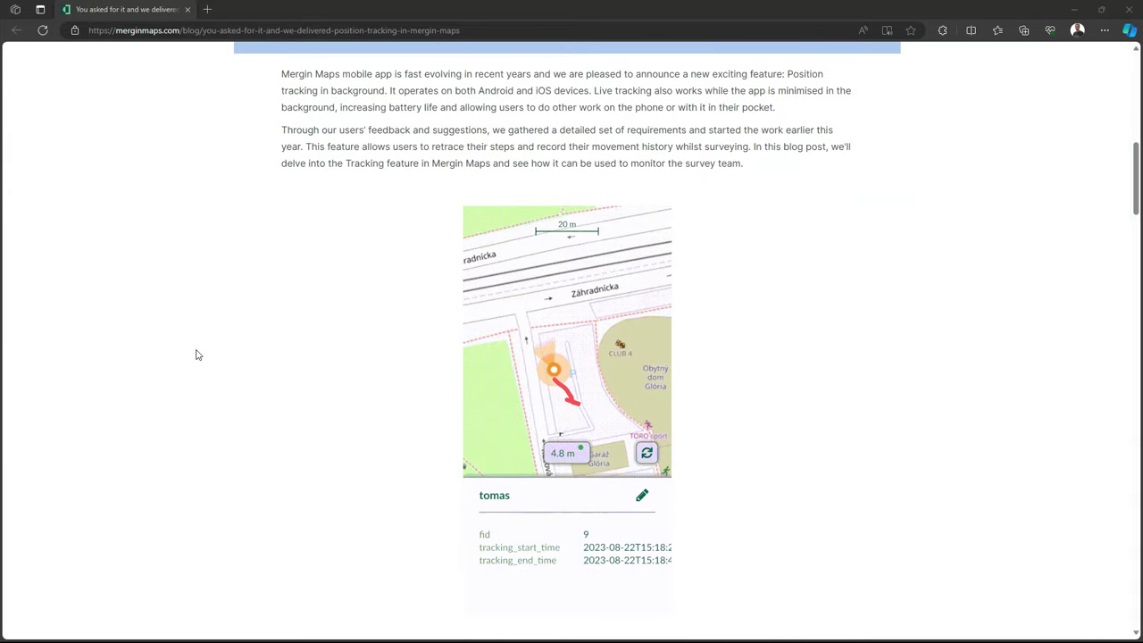
{"action": "scroll", "coordinate": [198, 354], "scroll_direction": "down", "scroll_amount": 2}
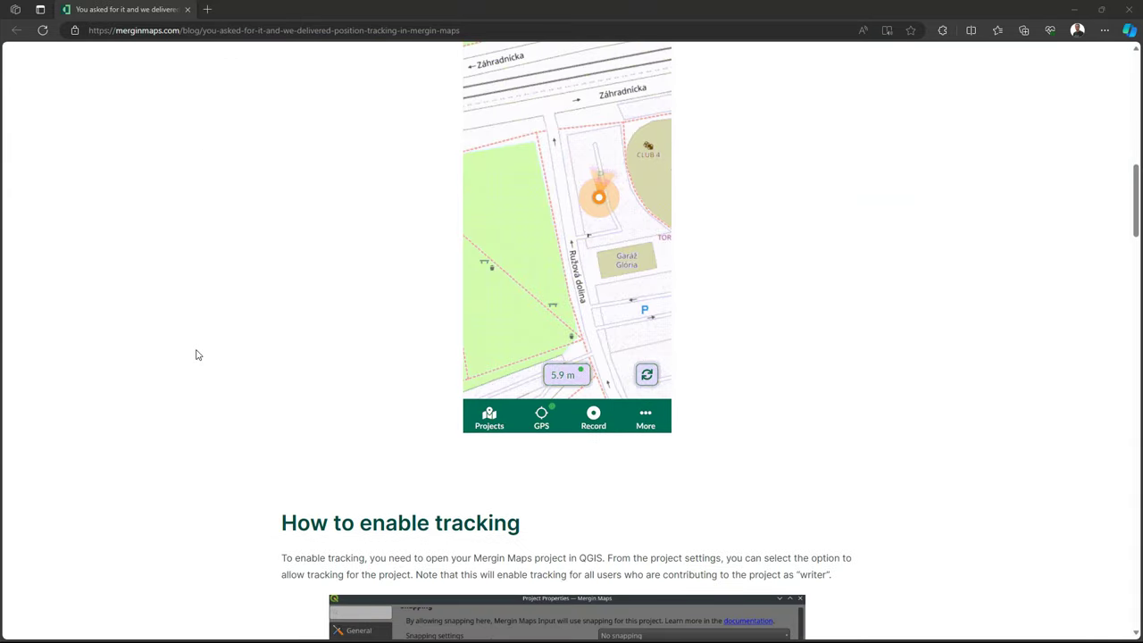
{"action": "scroll", "coordinate": [197, 354], "scroll_direction": "down", "scroll_amount": 1}
{"action": "scroll", "coordinate": [198, 355], "scroll_direction": "down", "scroll_amount": 5}
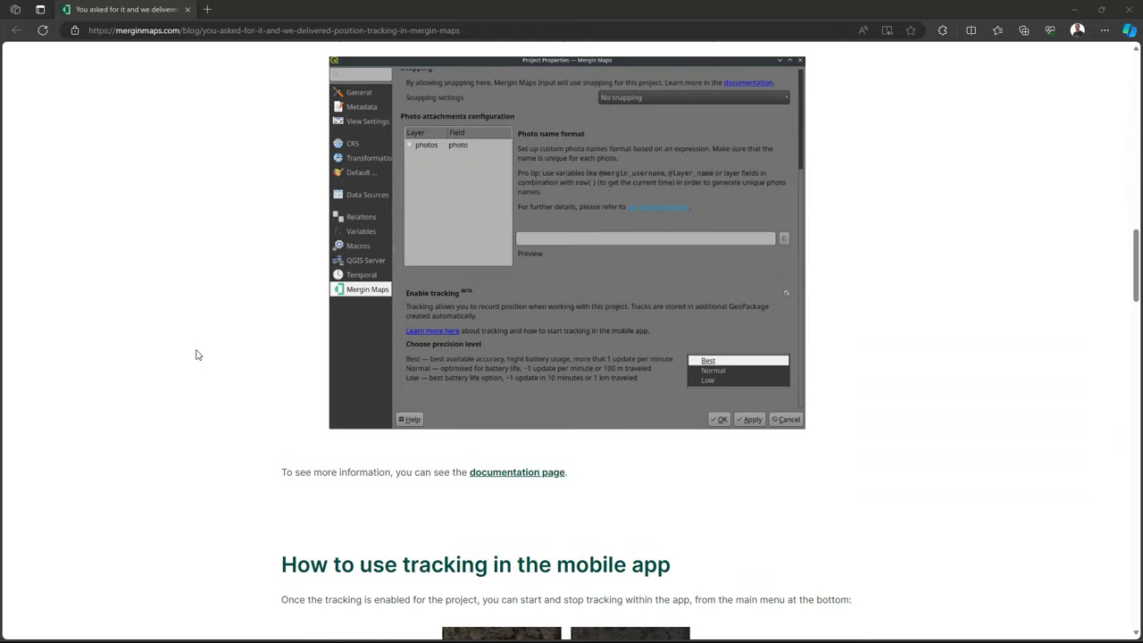
{"action": "scroll", "coordinate": [197, 354], "scroll_direction": "down", "scroll_amount": 5}
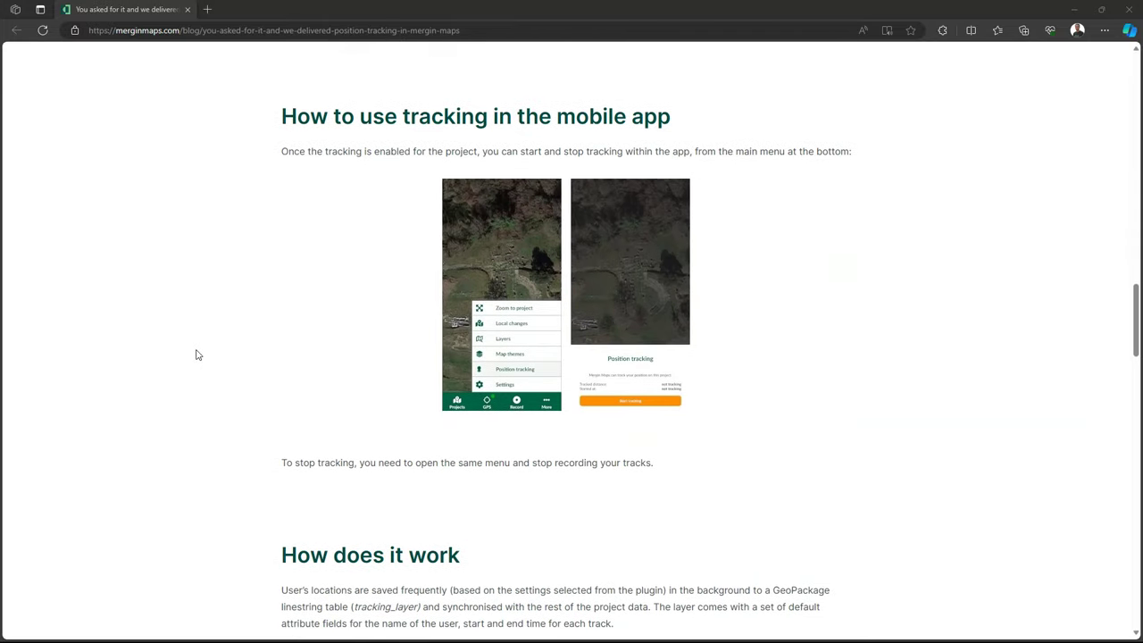
{"action": "scroll", "coordinate": [198, 354], "scroll_direction": "down", "scroll_amount": 6}
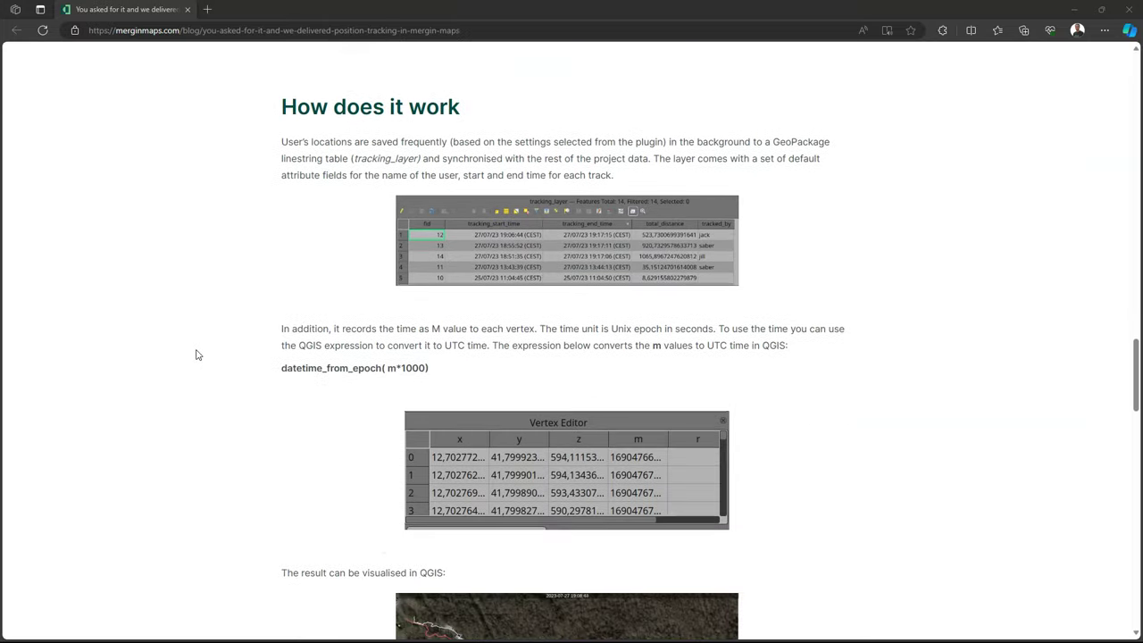
{"action": "scroll", "coordinate": [197, 354], "scroll_direction": "down", "scroll_amount": 5}
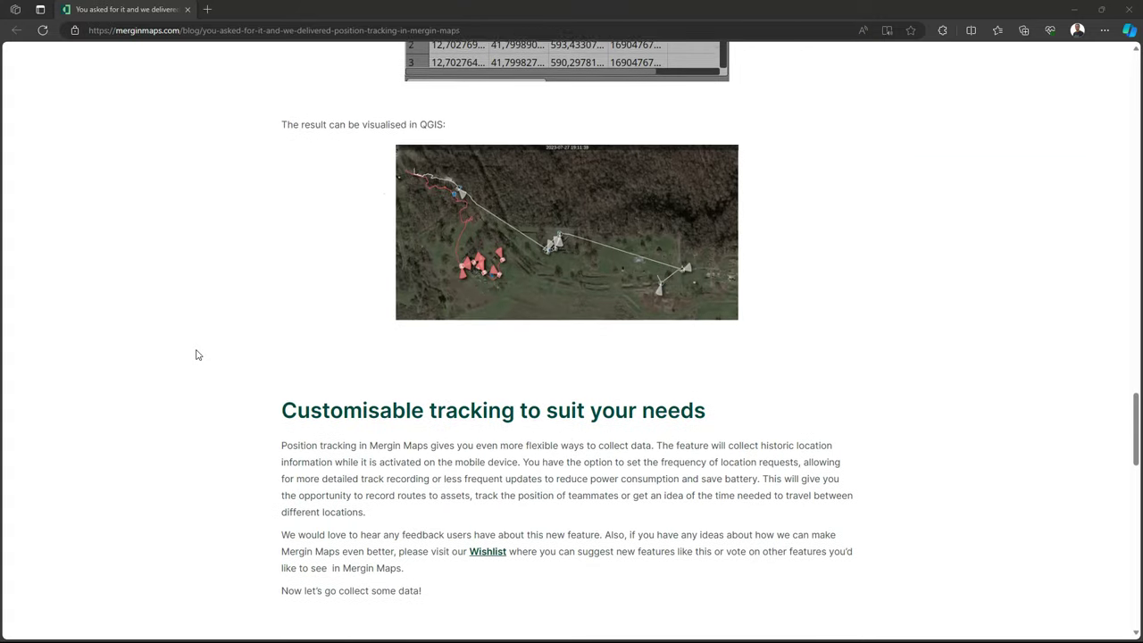
{"action": "scroll", "coordinate": [197, 355], "scroll_direction": "down", "scroll_amount": 1}
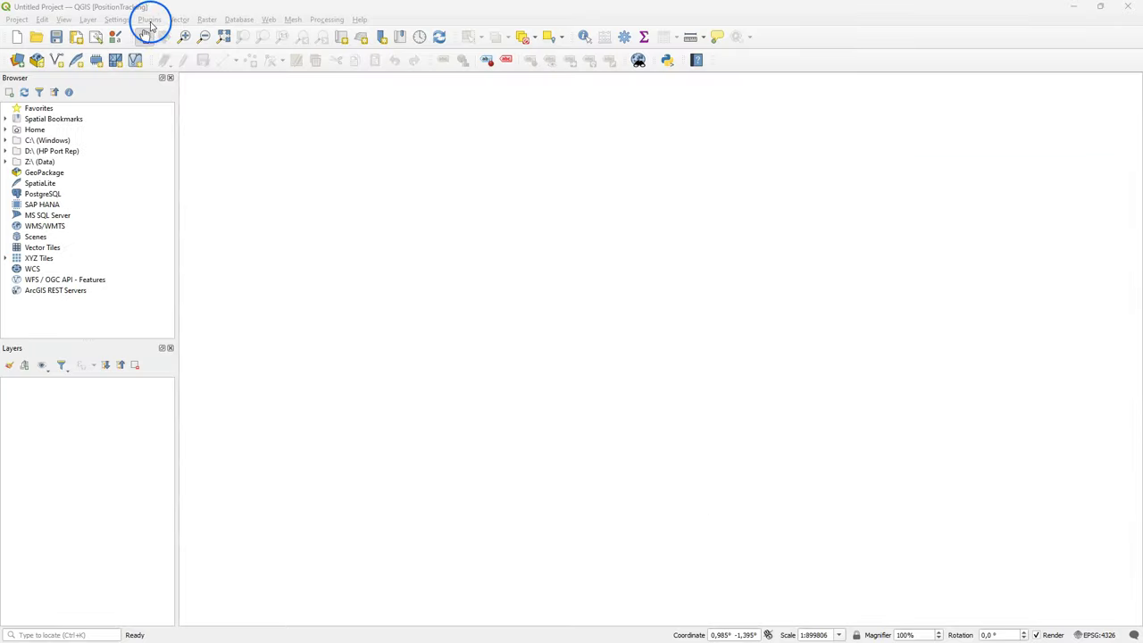
Find the Mergin plugin by searching 'mergin' and install version 2023.4.1.
{"action": "left_click", "coordinate": [149, 19]}
{"action": "left_click", "coordinate": [156, 32]}
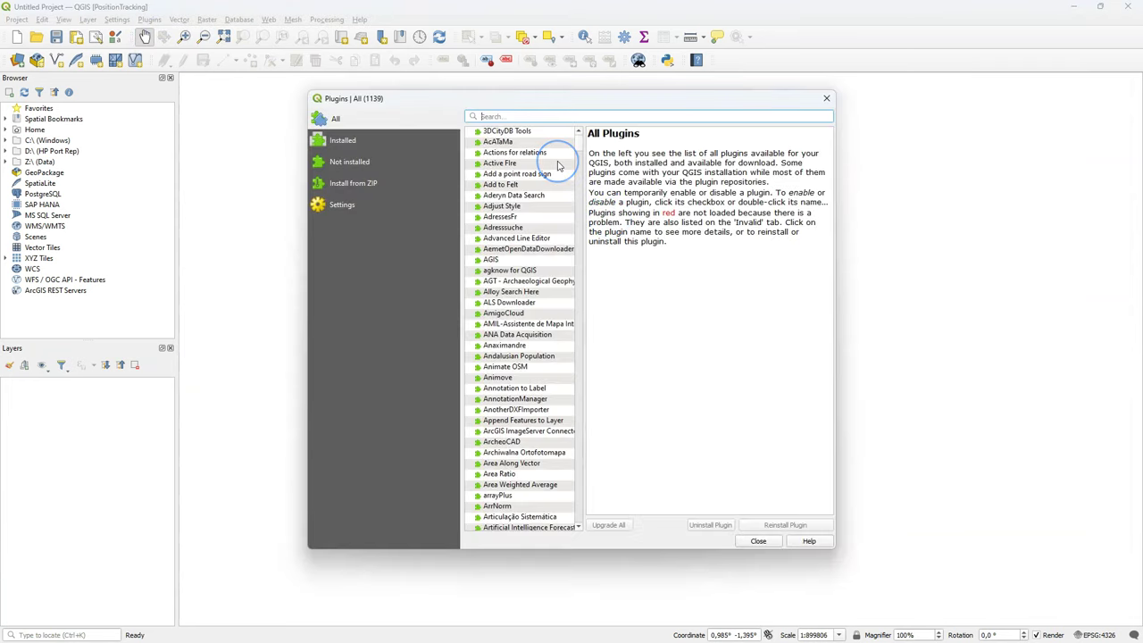
{"action": "type", "text": "mergin"}
{"action": "left_click", "coordinate": [498, 143]}
{"action": "left_click", "coordinate": [814, 525]}
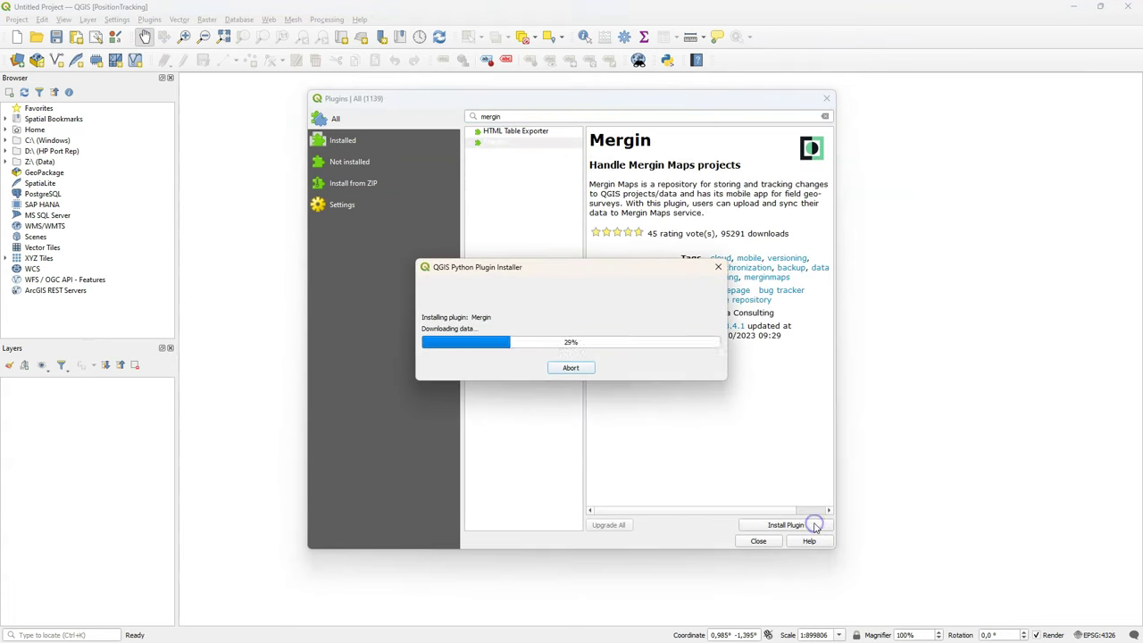
{"action": "left_click", "coordinate": [760, 541]}
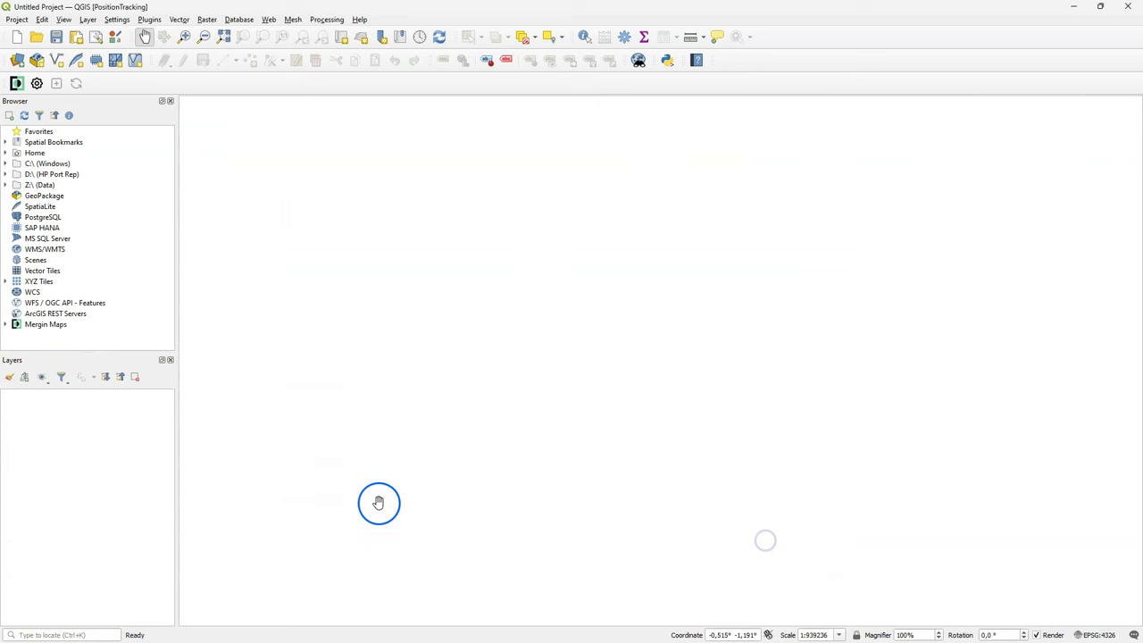
Configure the Mergin Maps connection with the account e-mail and password, test it, and save credentials.
{"action": "left_click", "coordinate": [35, 325]}
{"action": "right_click", "coordinate": [29, 327]}
{"action": "left_click", "coordinate": [55, 332]}
{"action": "left_click", "coordinate": [470, 298]}
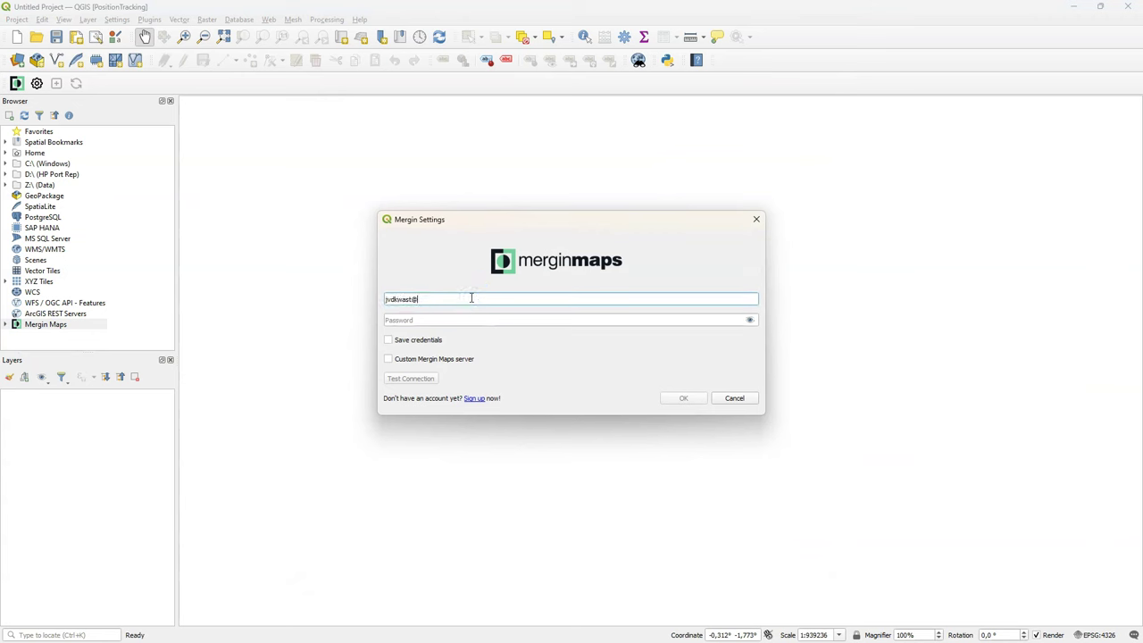
{"action": "key", "text": "Tab"}
{"action": "type", "text": "•••"}
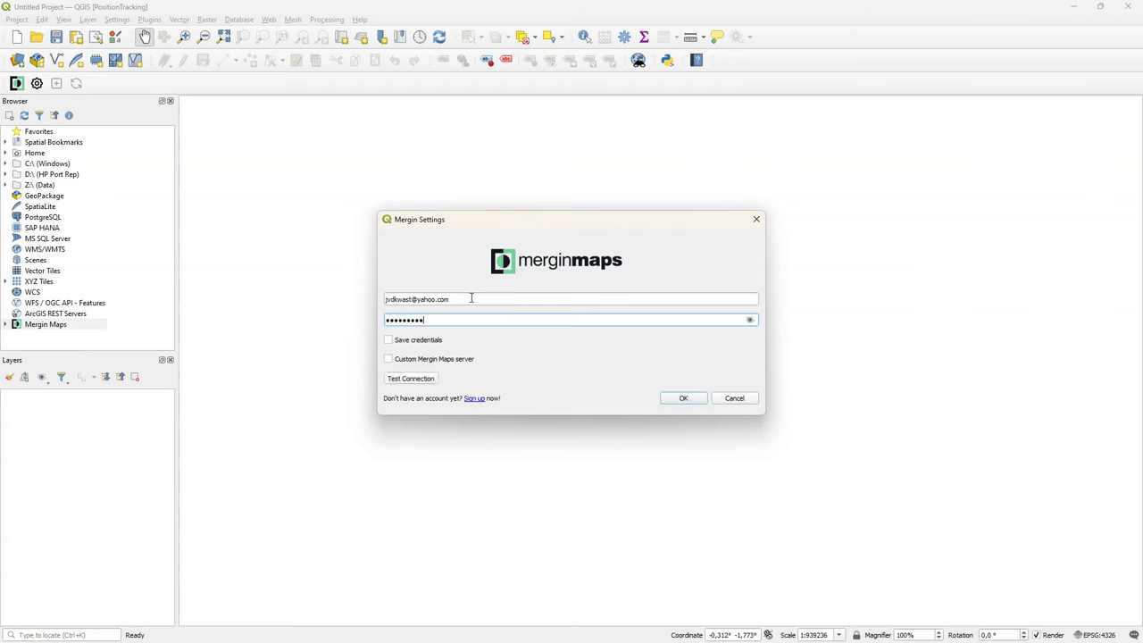
{"action": "left_click", "coordinate": [420, 379]}
{"action": "left_click", "coordinate": [389, 340]}
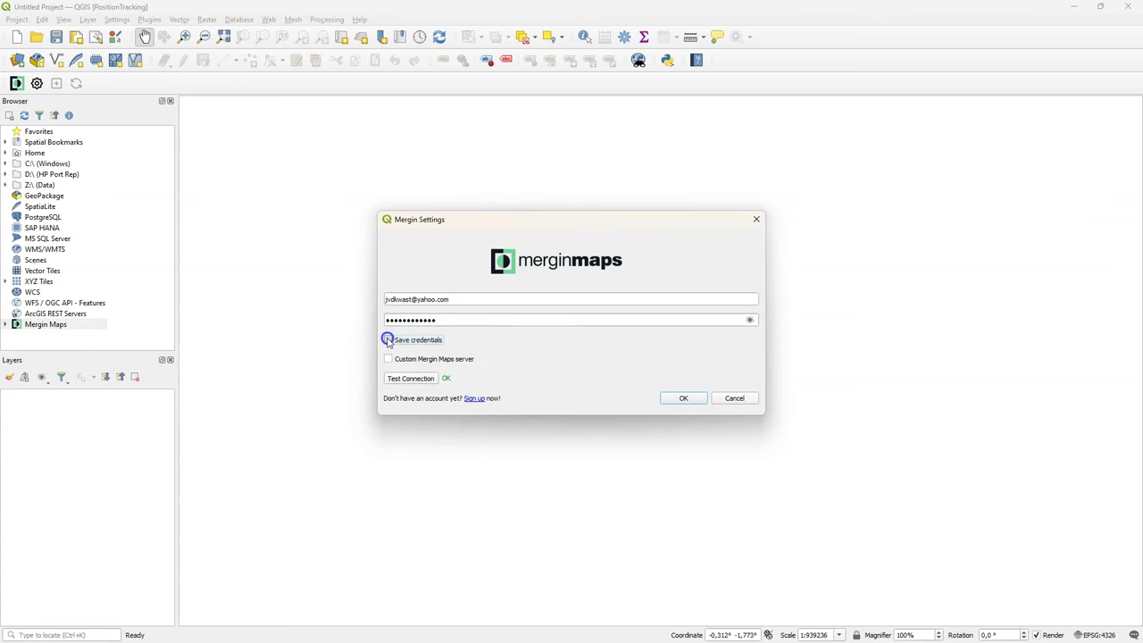
{"action": "left_click", "coordinate": [684, 395]}
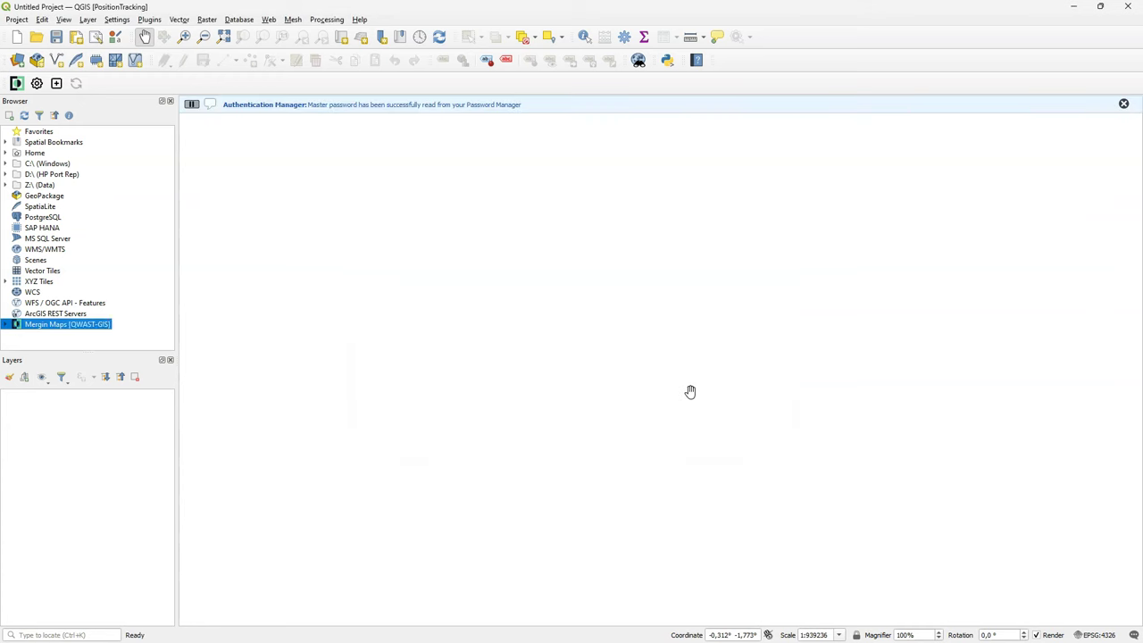
Create a new public basic QGIS Mergin Maps project named 'forestwalk'.
{"action": "left_click", "coordinate": [1123, 104]}
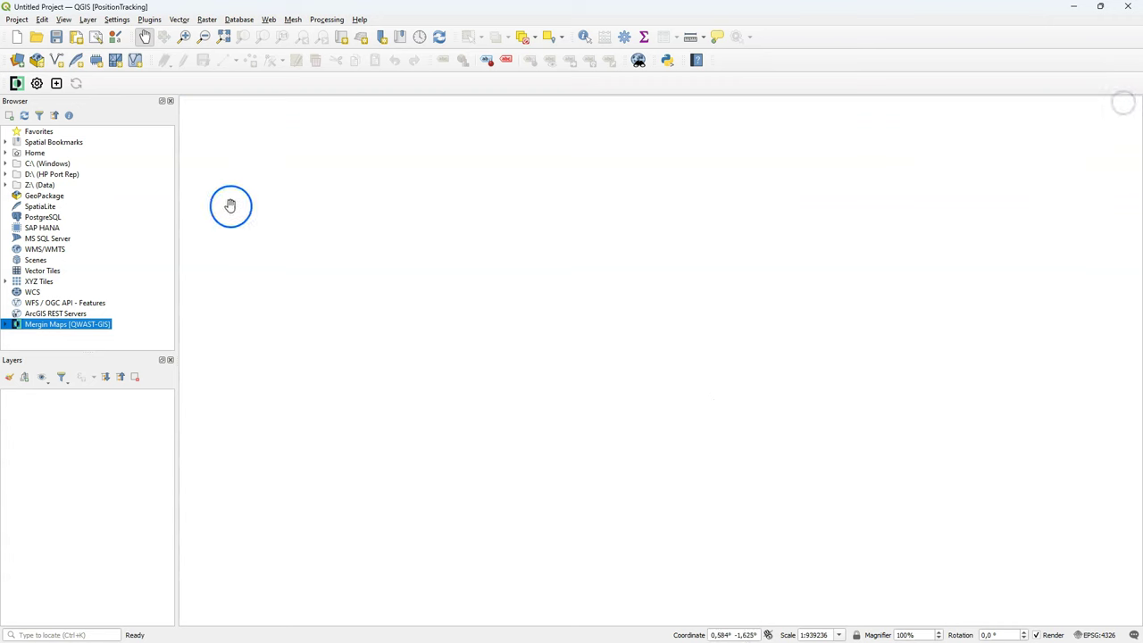
{"action": "left_click", "coordinate": [56, 84]}
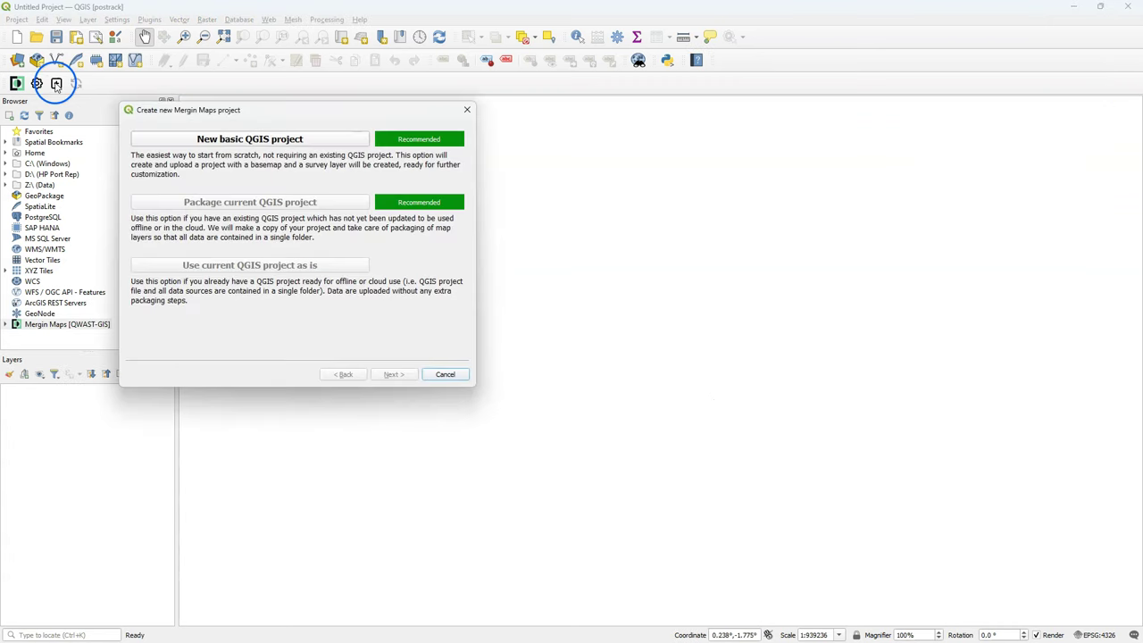
{"action": "left_click_drag", "start_coordinate": [207, 109], "coordinate": [563, 189]}
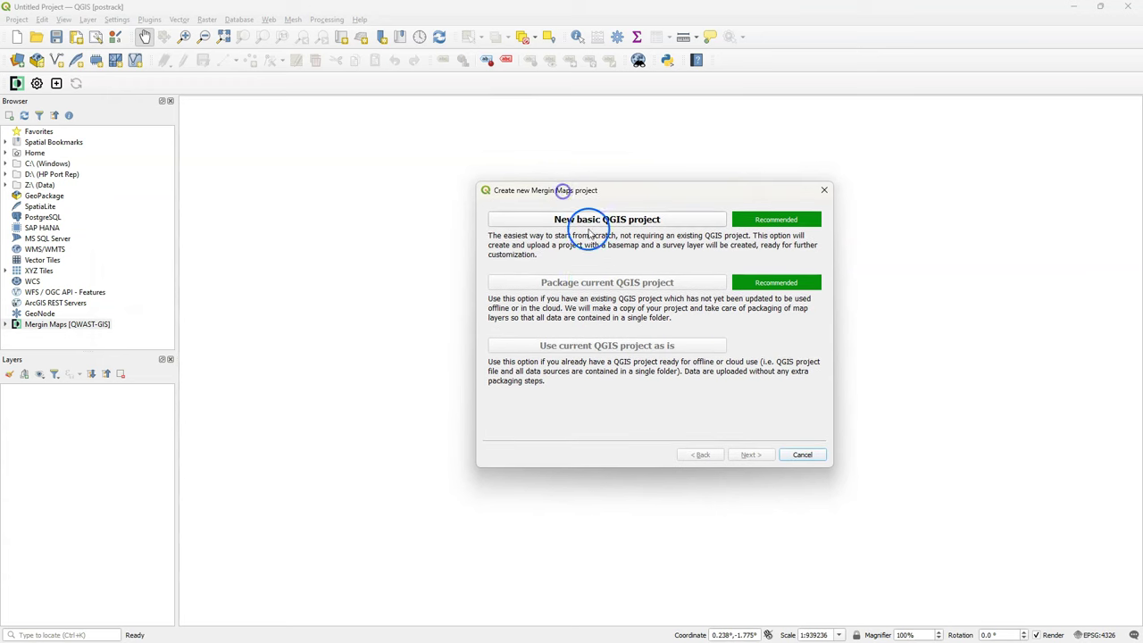
{"action": "left_click", "coordinate": [633, 221]}
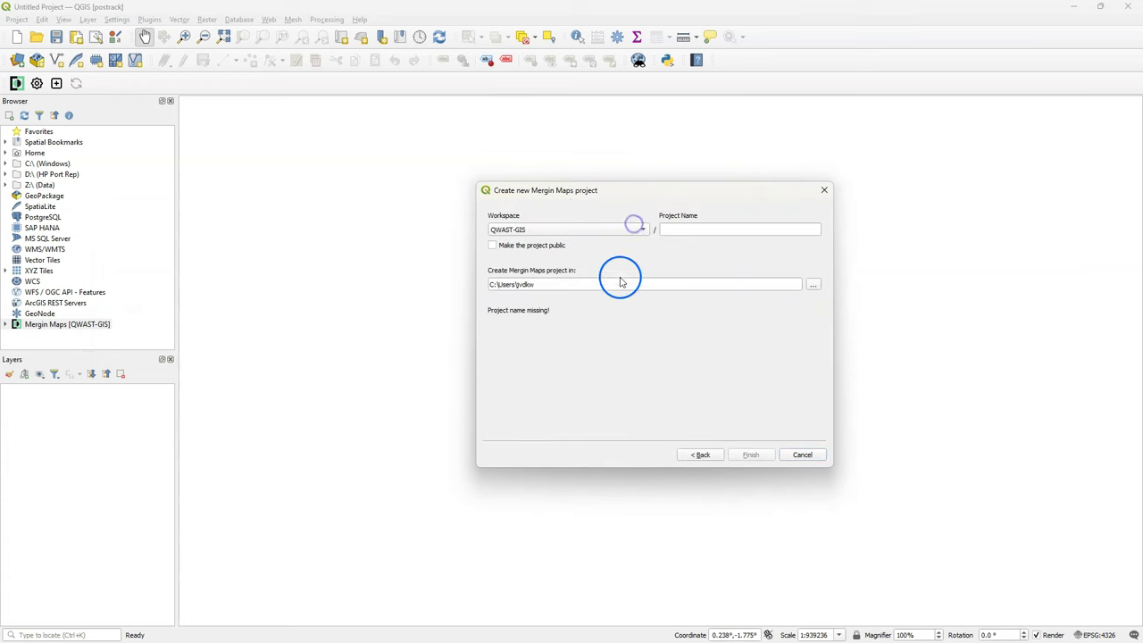
{"action": "left_click", "coordinate": [669, 232]}
{"action": "type", "text": "forestwalk"}
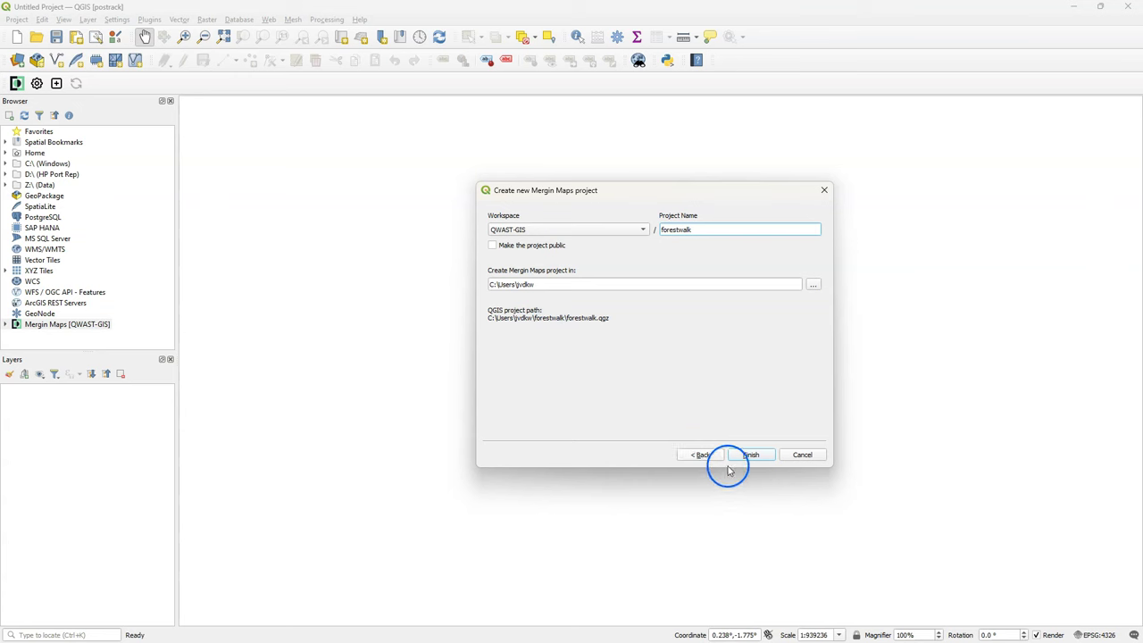
{"action": "left_click", "coordinate": [491, 247]}
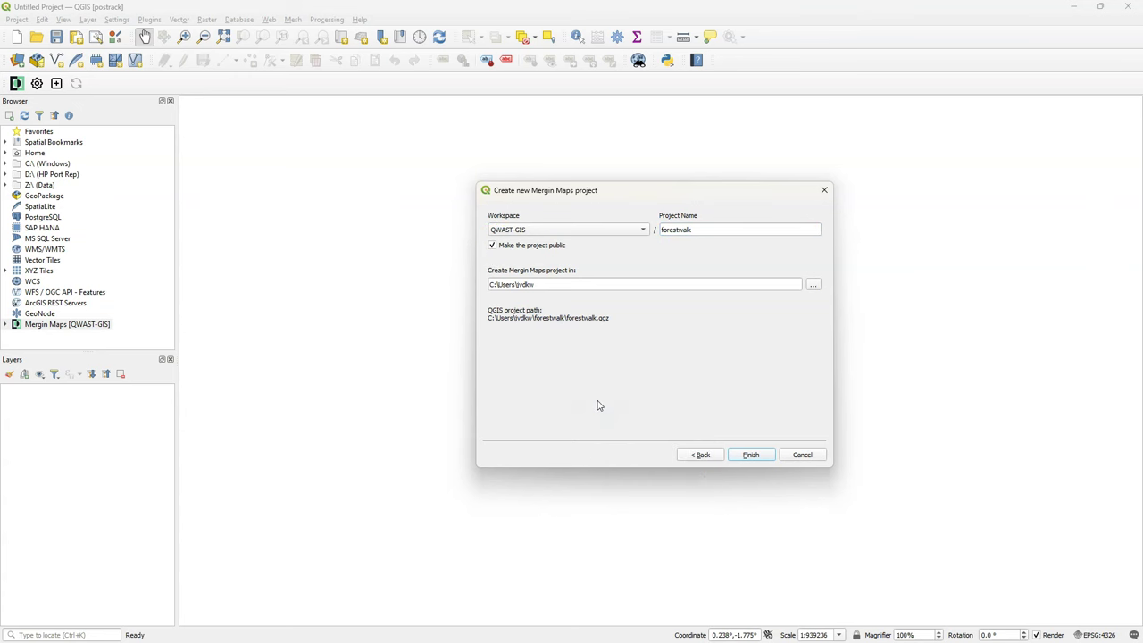
{"action": "left_click", "coordinate": [745, 456]}
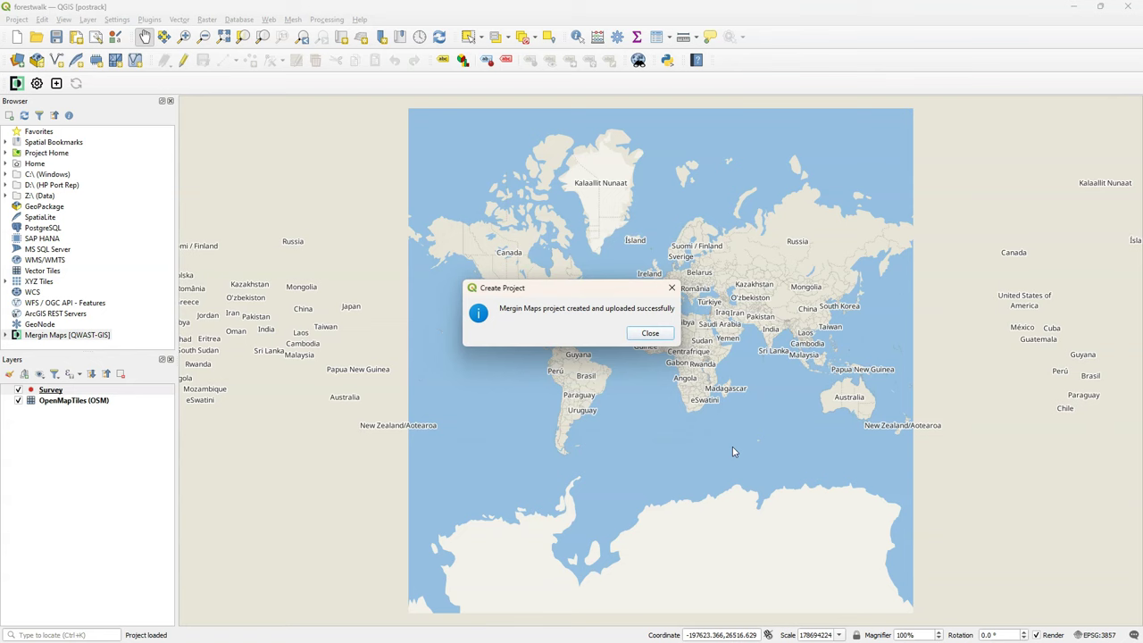
{"action": "left_click", "coordinate": [651, 334]}
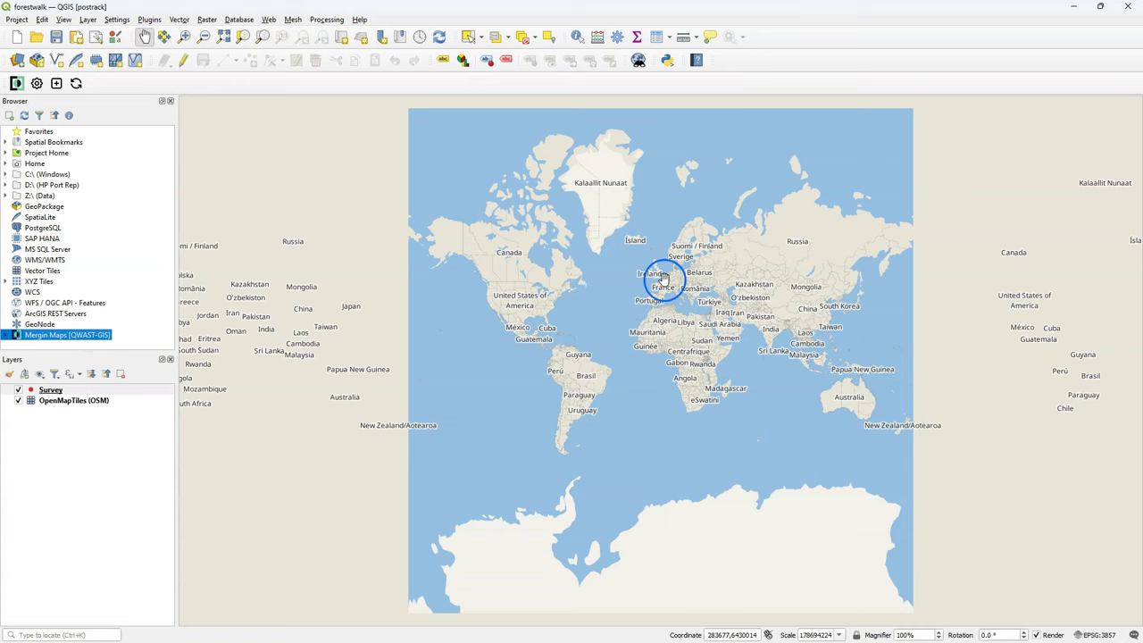
Zoom and pan from the world view to Rotterdam's Kralingse Plas lake at about 1:21813.
{"action": "scroll", "coordinate": [665, 279], "scroll_direction": "up", "scroll_amount": 5}
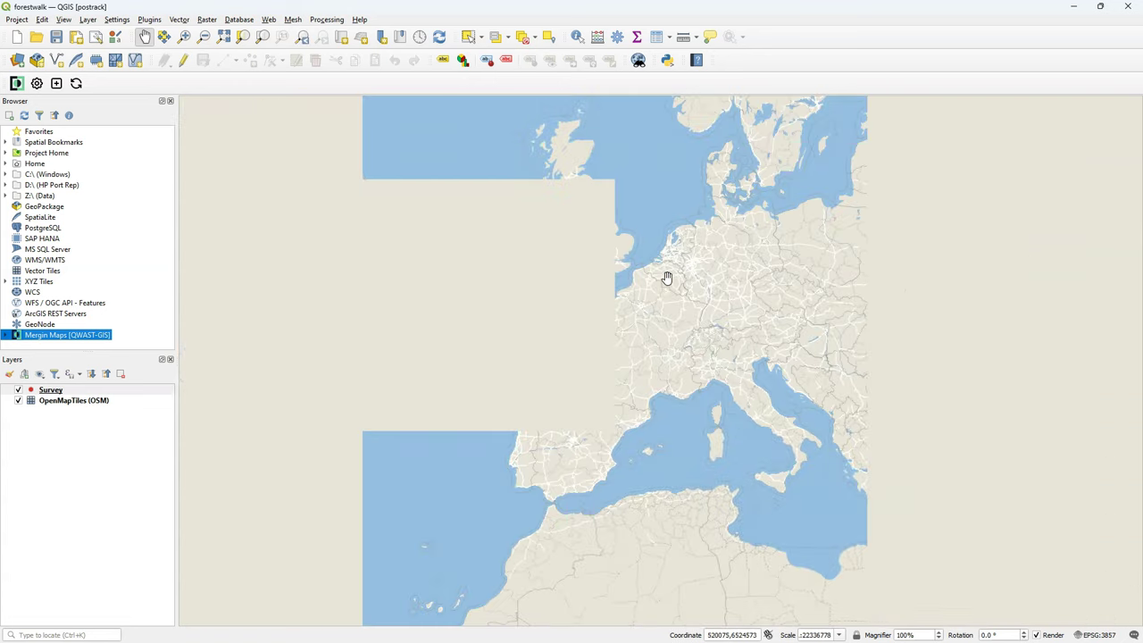
{"action": "scroll", "coordinate": [650, 251], "scroll_direction": "up", "scroll_amount": 1}
{"action": "scroll", "coordinate": [629, 255], "scroll_direction": "up", "scroll_amount": 2}
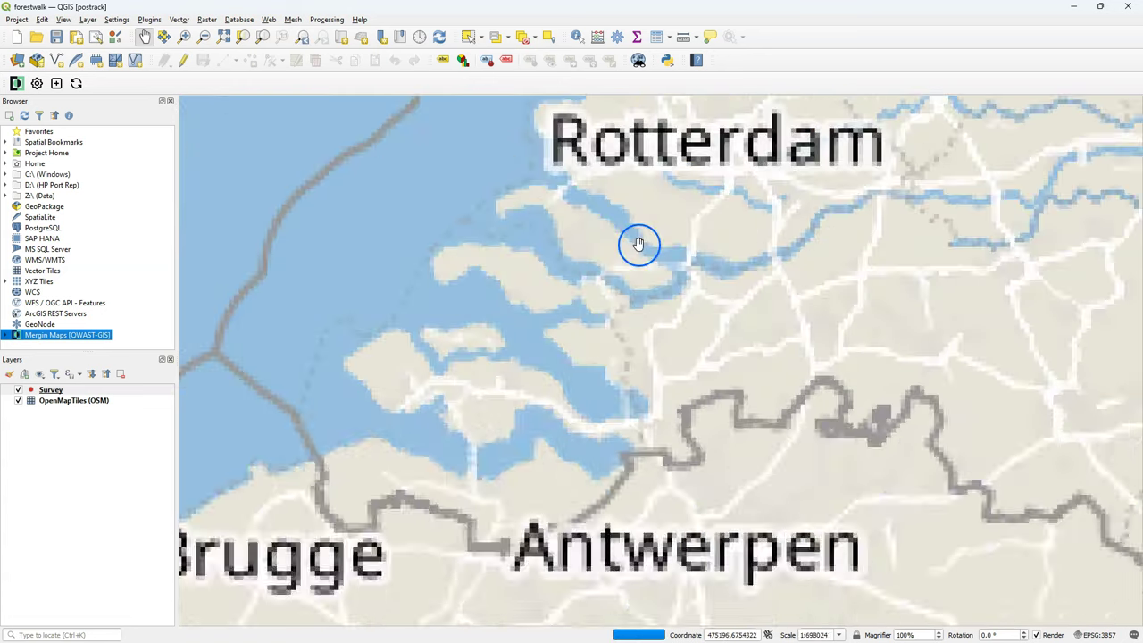
{"action": "left_click_drag", "start_coordinate": [709, 196], "coordinate": [642, 327]}
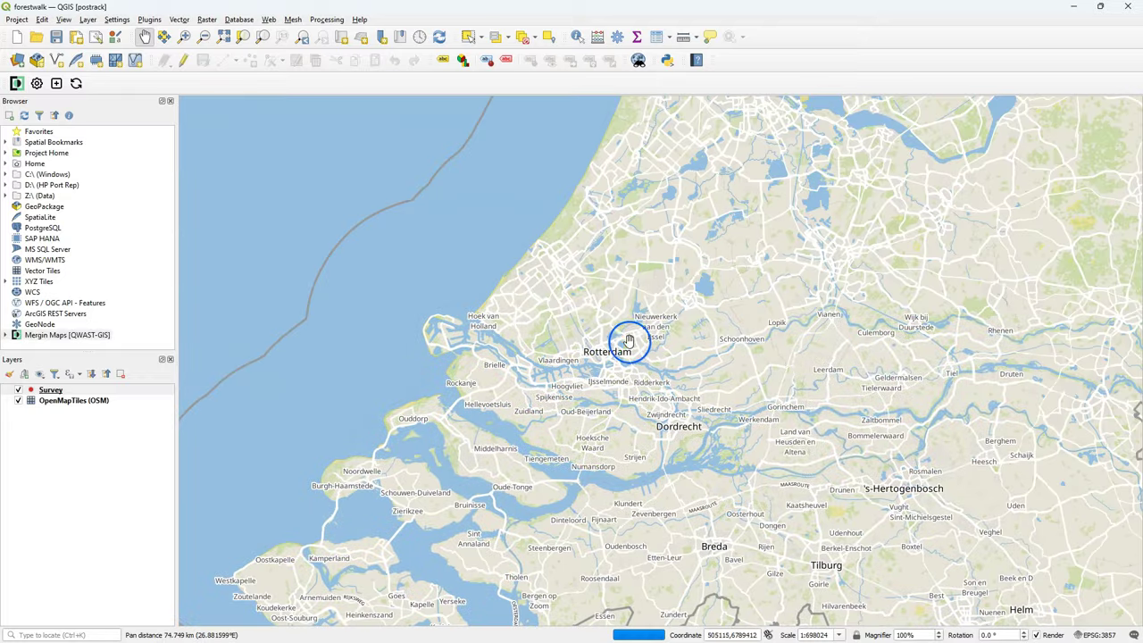
{"action": "scroll", "coordinate": [642, 327], "scroll_direction": "up", "scroll_amount": 4}
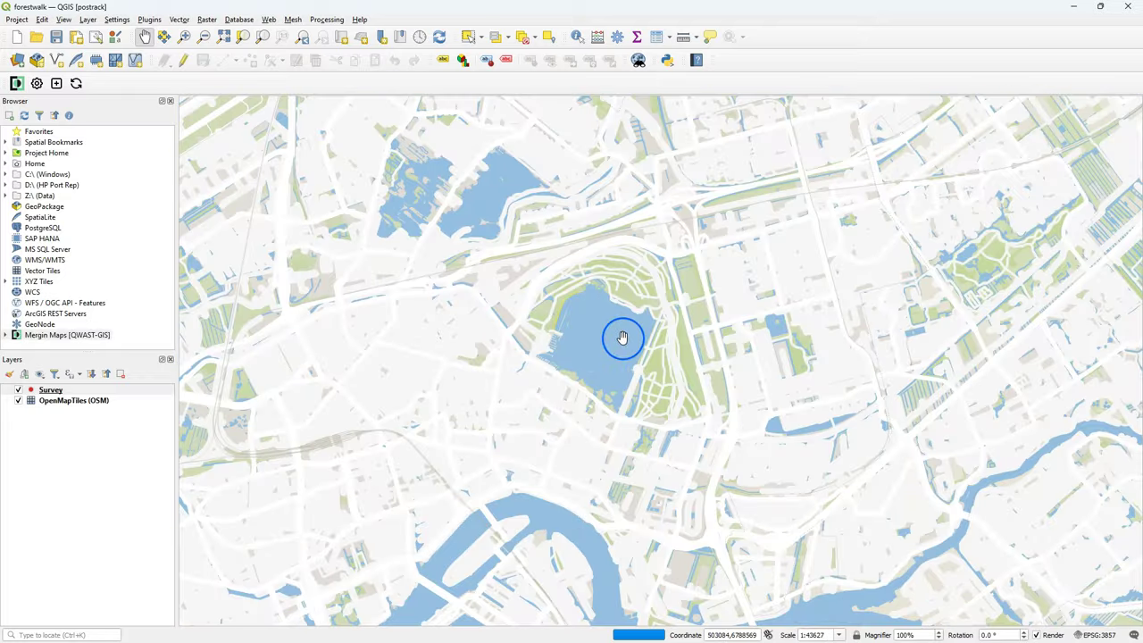
{"action": "left_click_drag", "start_coordinate": [614, 336], "coordinate": [626, 393]}
{"action": "scroll", "coordinate": [589, 346], "scroll_direction": "up", "scroll_amount": 1}
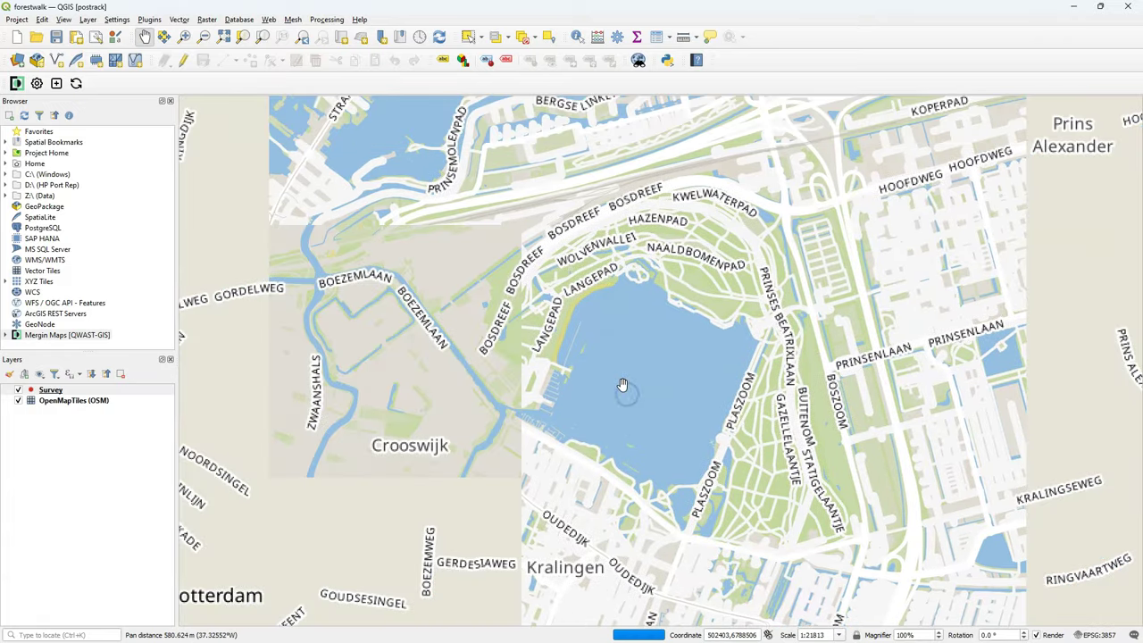
{"action": "scroll", "coordinate": [613, 380], "scroll_direction": "up", "scroll_amount": 1}
{"action": "scroll", "coordinate": [614, 381], "scroll_direction": "down", "scroll_amount": 1}
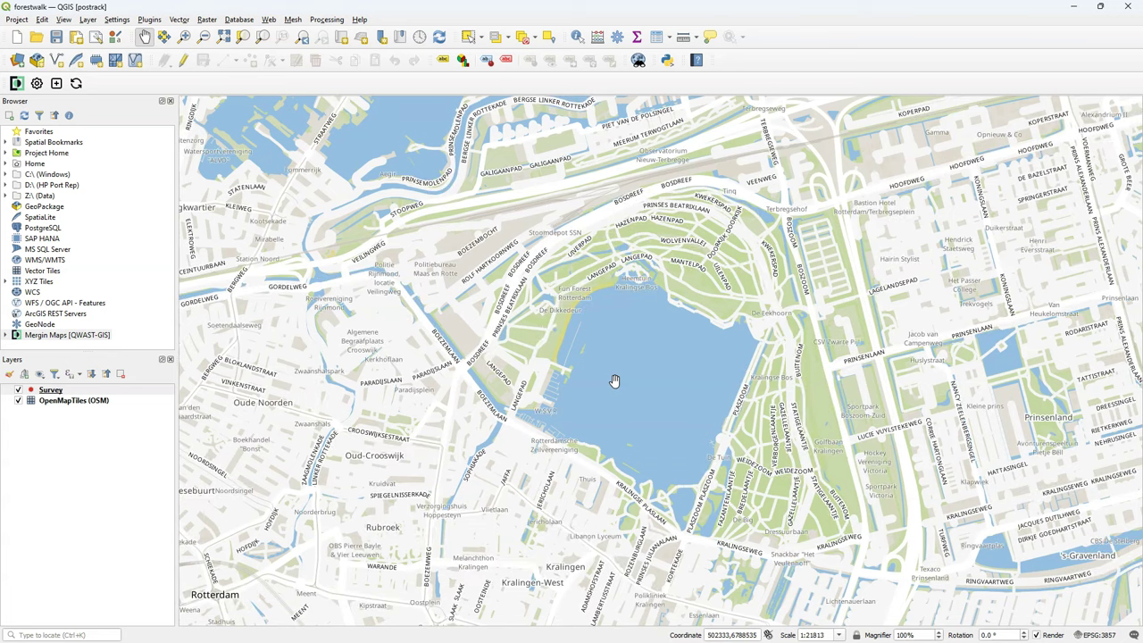
Set the project full extent to the map canvas extent (West 498108.6110, East 507446.7767) and apply.
{"action": "left_click", "coordinate": [17, 21]}
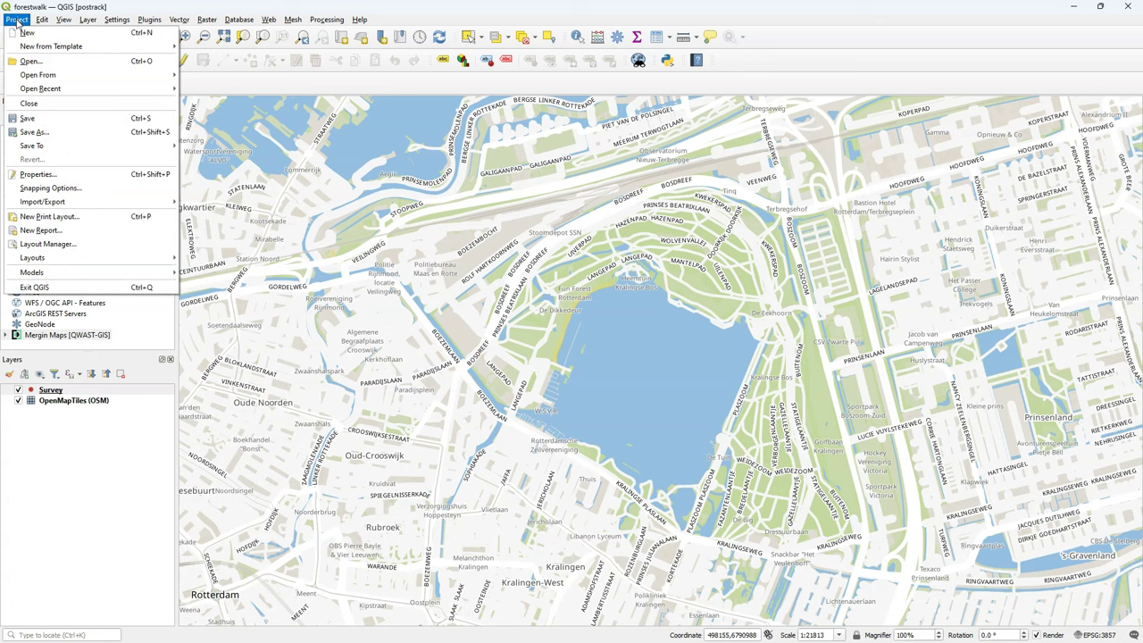
{"action": "left_click", "coordinate": [40, 175]}
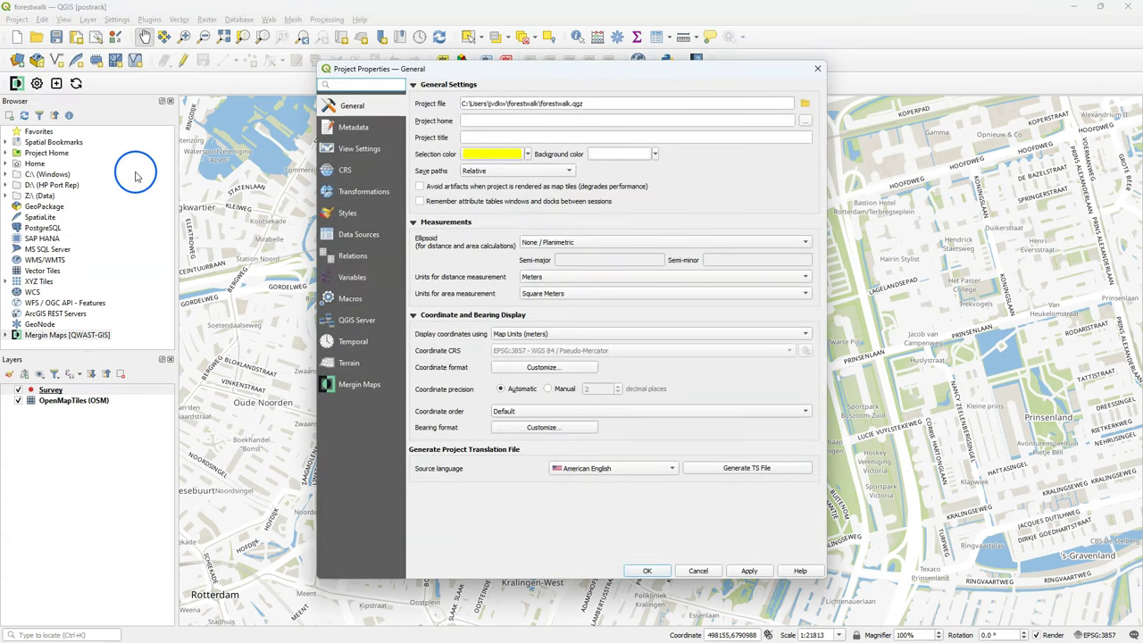
{"action": "left_click", "coordinate": [348, 150]}
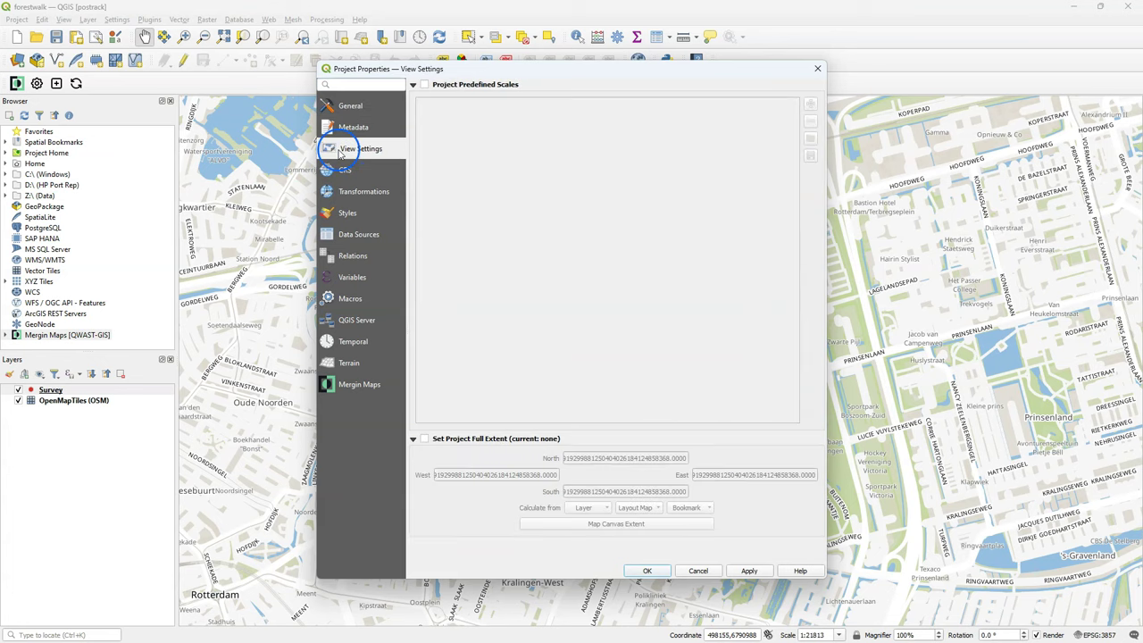
{"action": "left_click", "coordinate": [426, 440]}
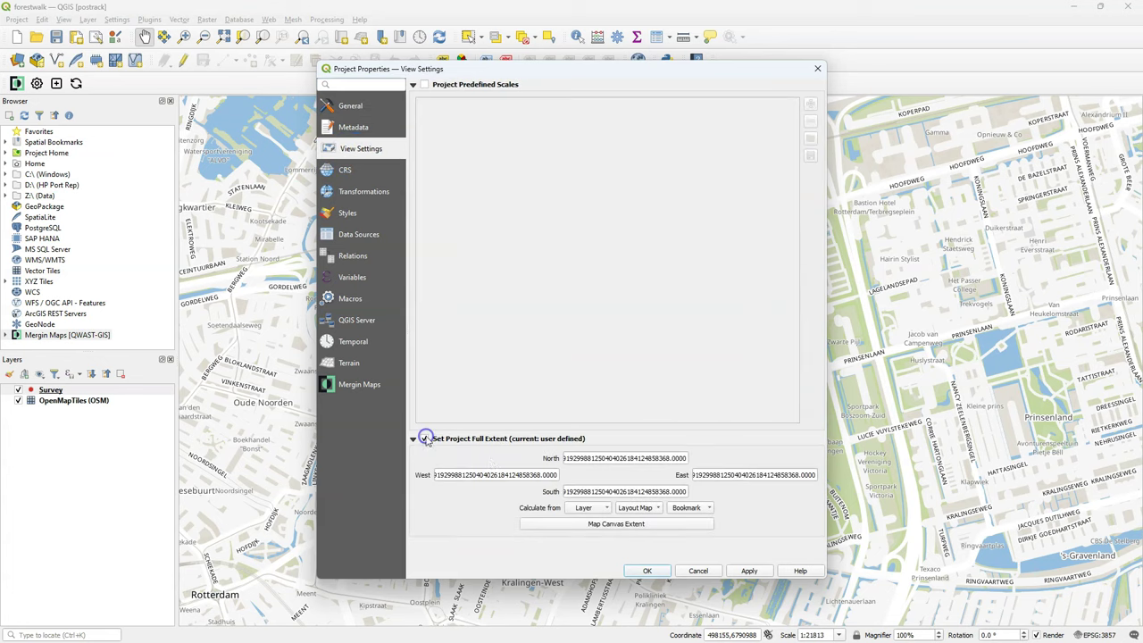
{"action": "left_click", "coordinate": [642, 525]}
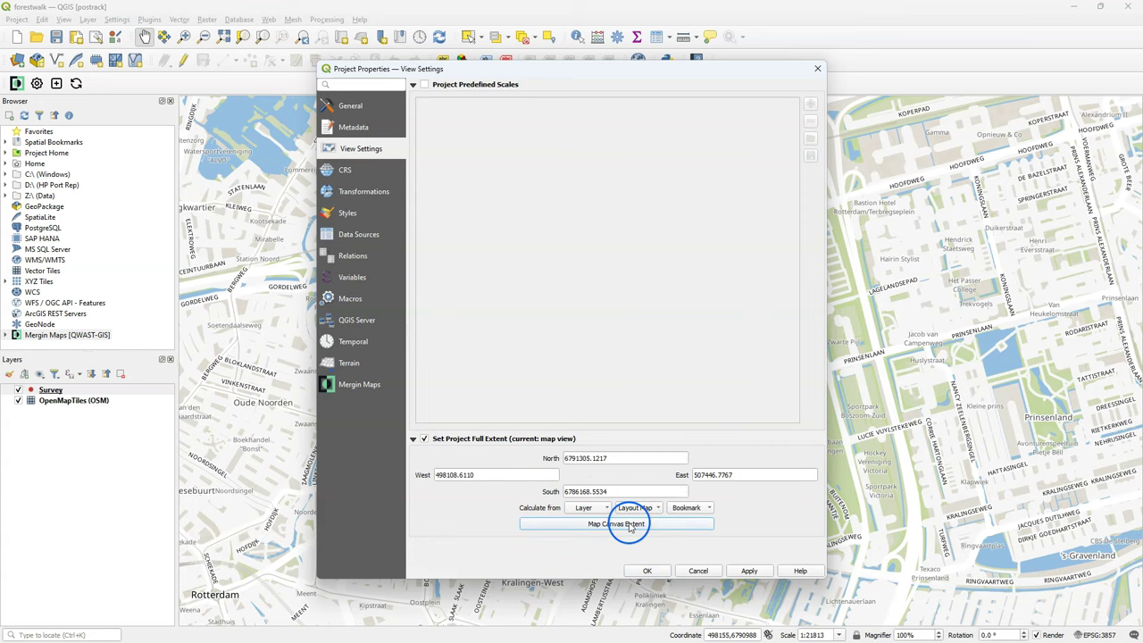
{"action": "left_click", "coordinate": [748, 571]}
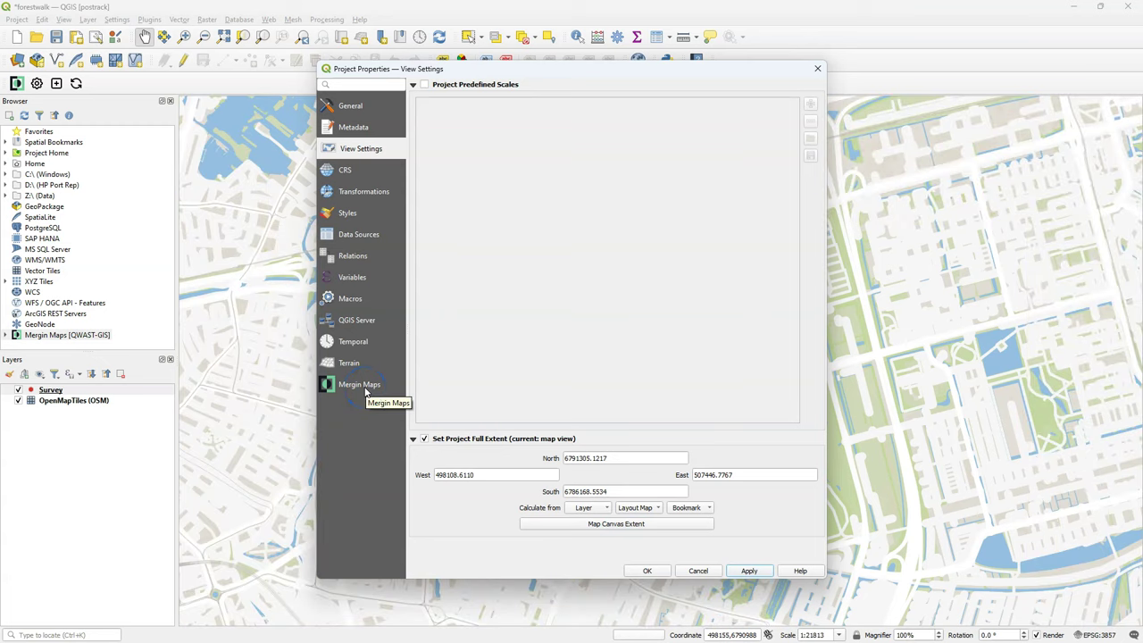
Enable Mergin Maps position tracking with Normal precision in the project properties.
{"action": "left_click", "coordinate": [362, 385]}
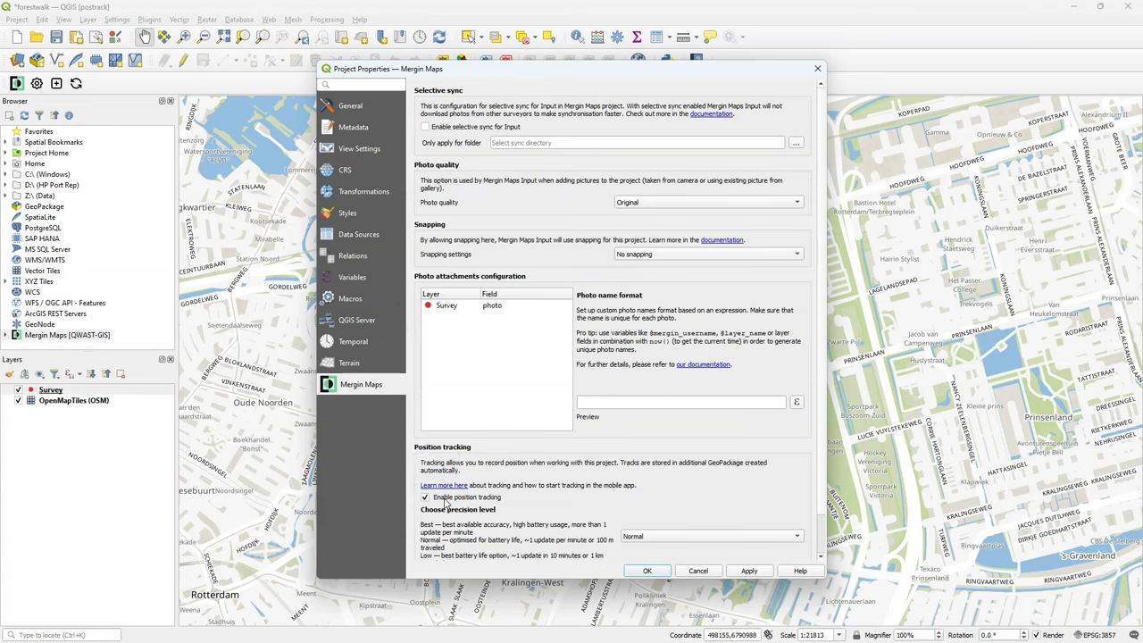
{"action": "left_click", "coordinate": [639, 536]}
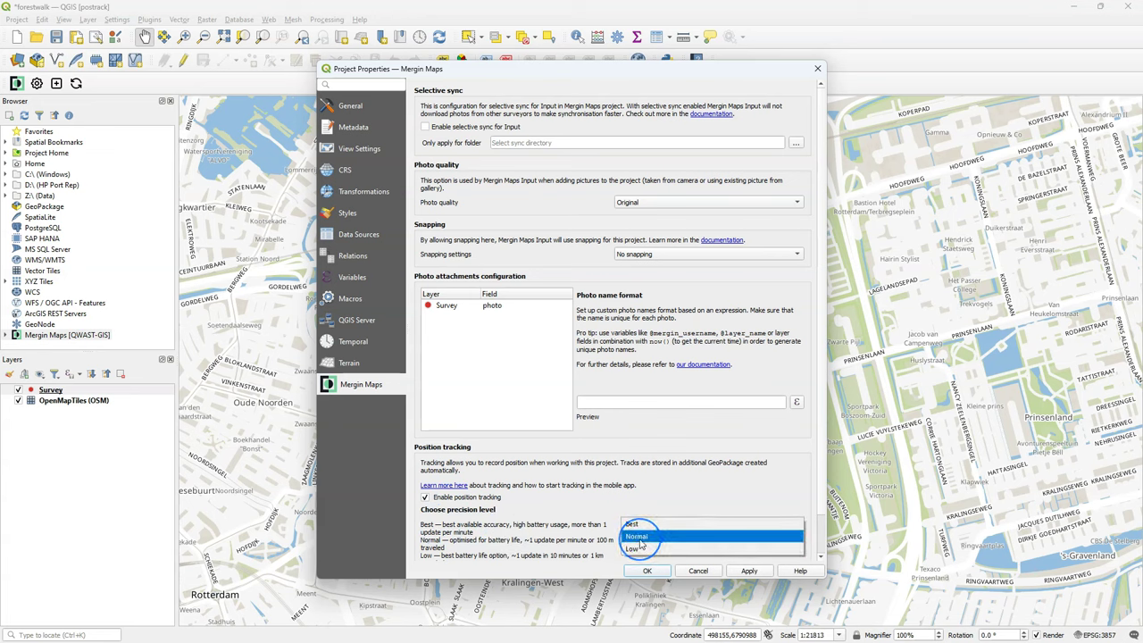
{"action": "left_click", "coordinate": [639, 538]}
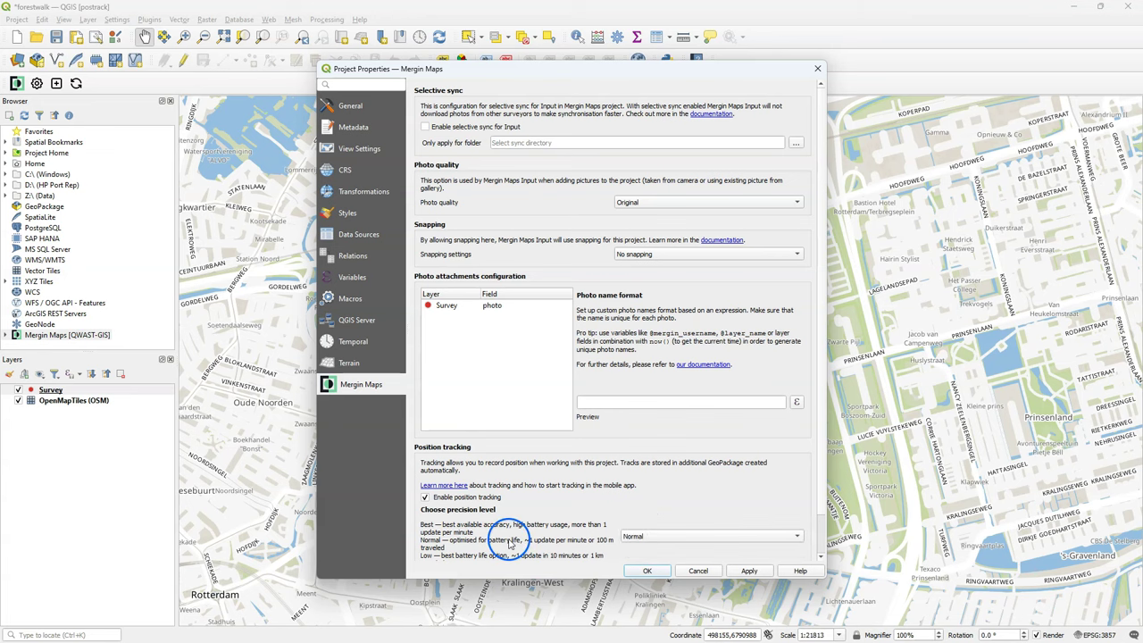
{"action": "left_click", "coordinate": [646, 573]}
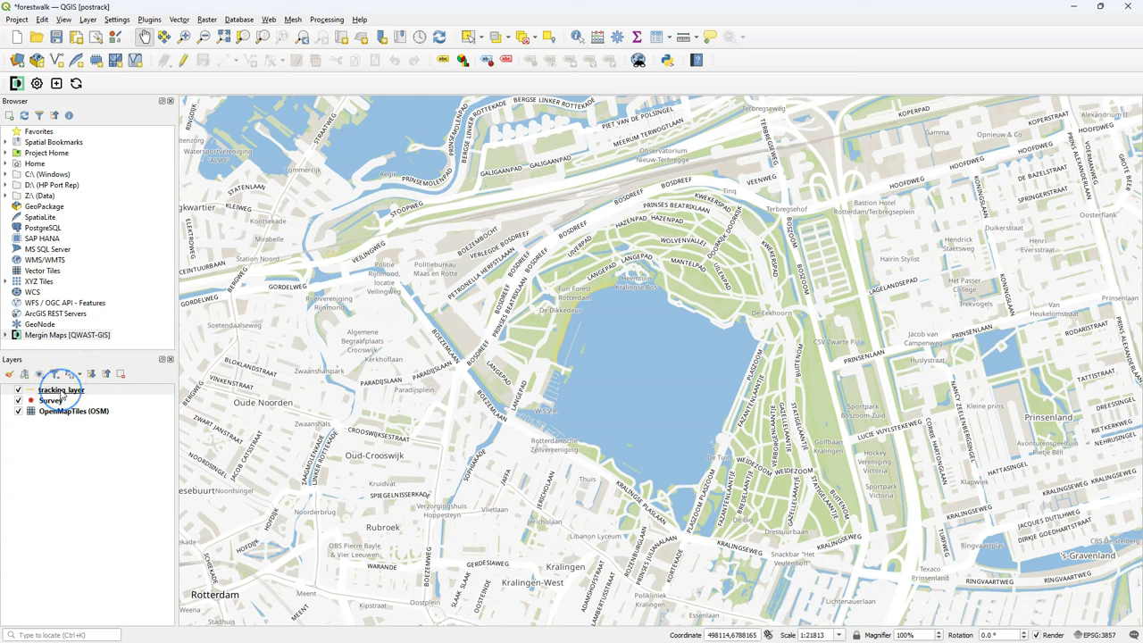
{"action": "right_click", "coordinate": [61, 393]}
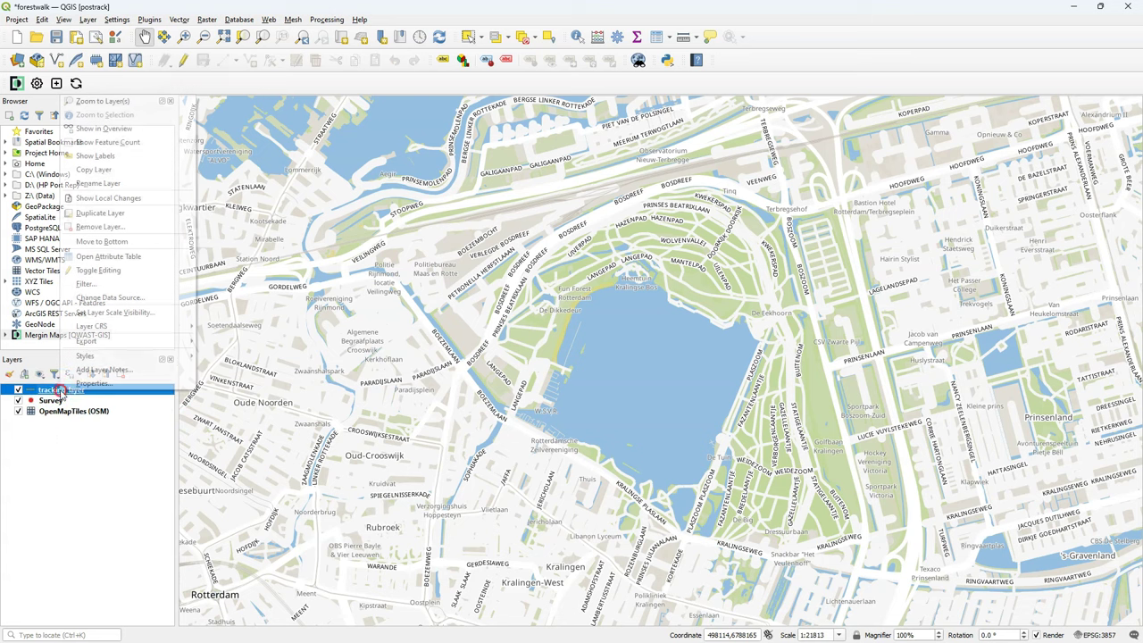
{"action": "left_click", "coordinate": [116, 257]}
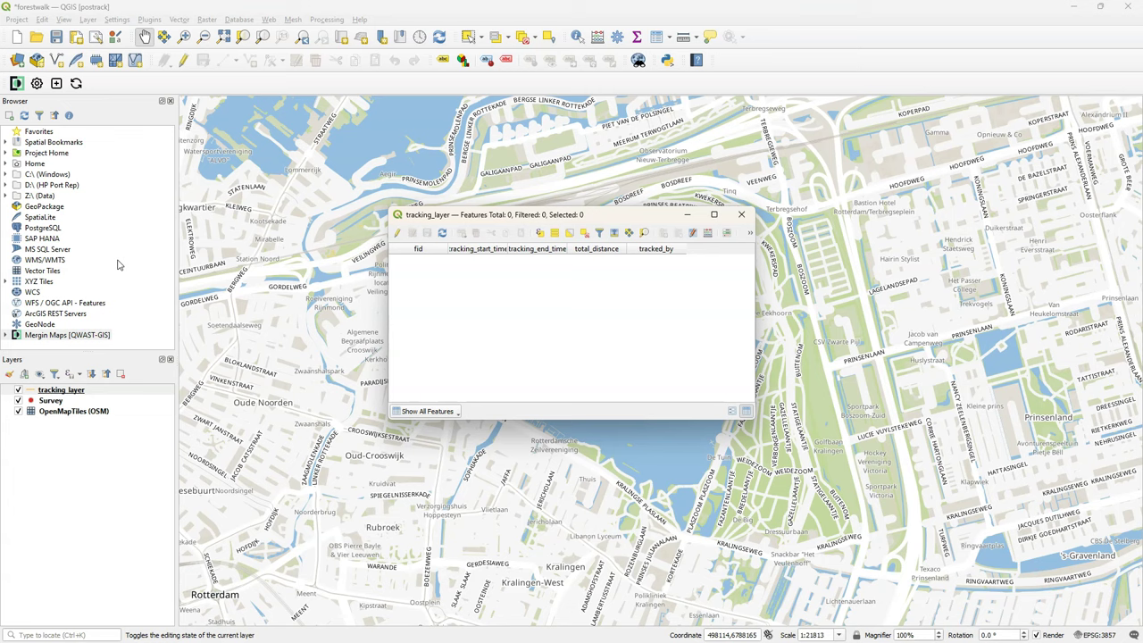
{"action": "left_click", "coordinate": [80, 400]}
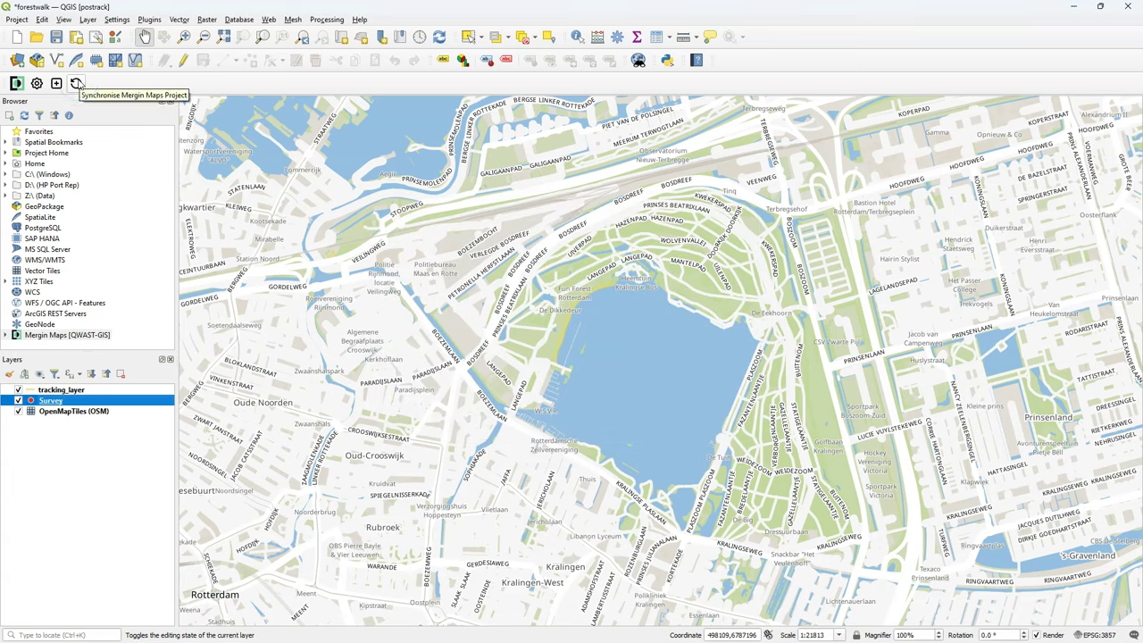
Save and sync forestwalk to Mergin Maps, uploading tracking_layer.gpkg and mergin-config.json.
{"action": "left_click", "coordinate": [77, 83]}
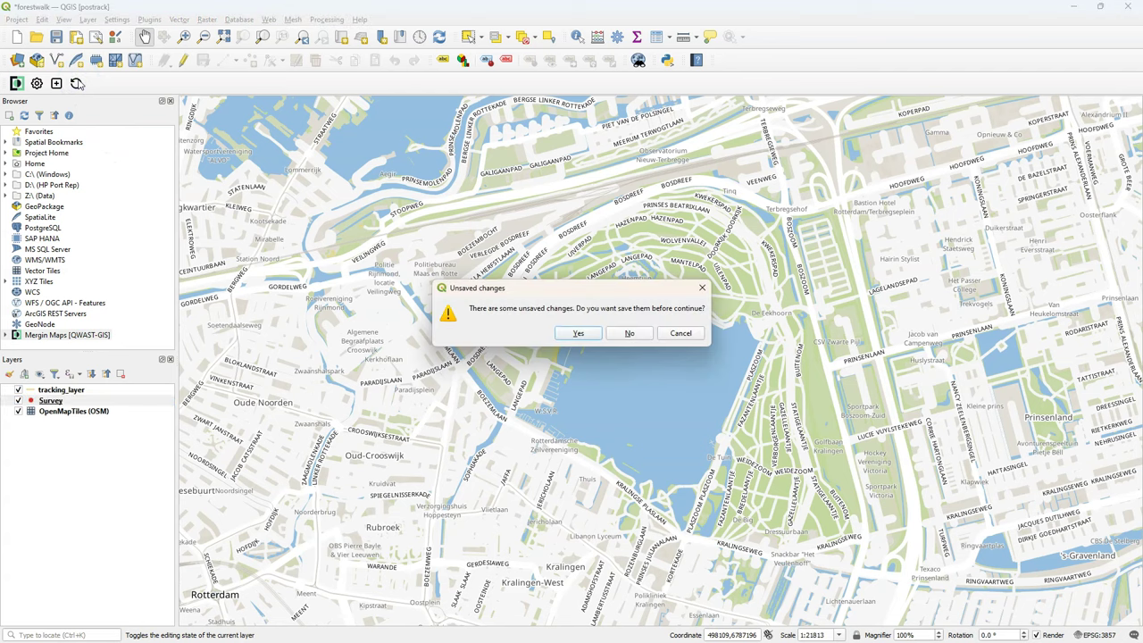
{"action": "left_click", "coordinate": [579, 336]}
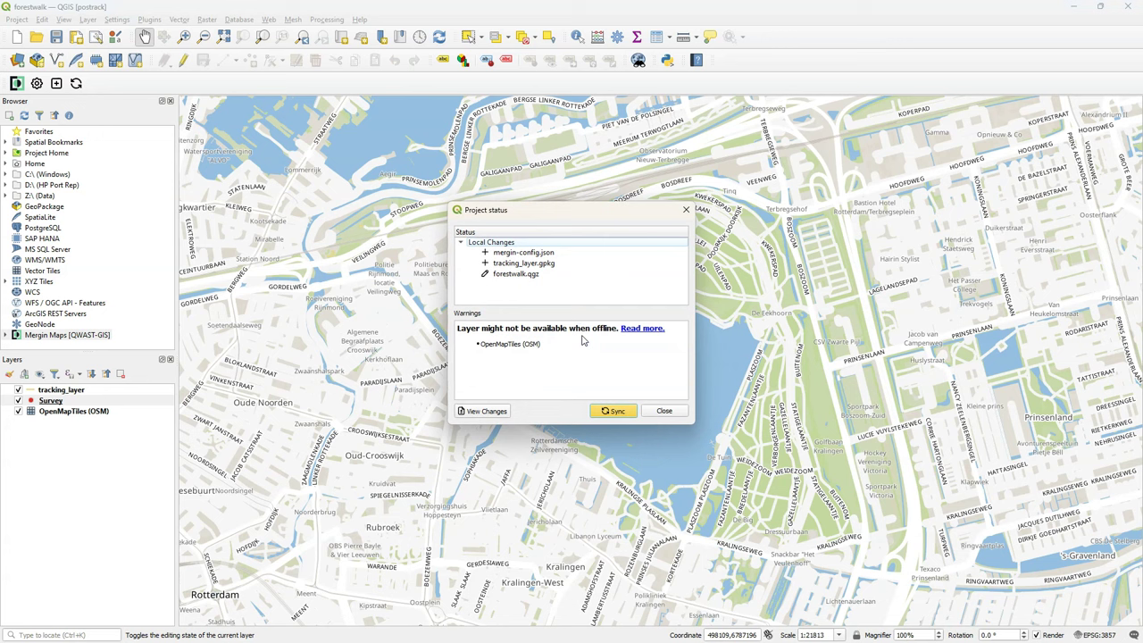
{"action": "left_click", "coordinate": [613, 410]}
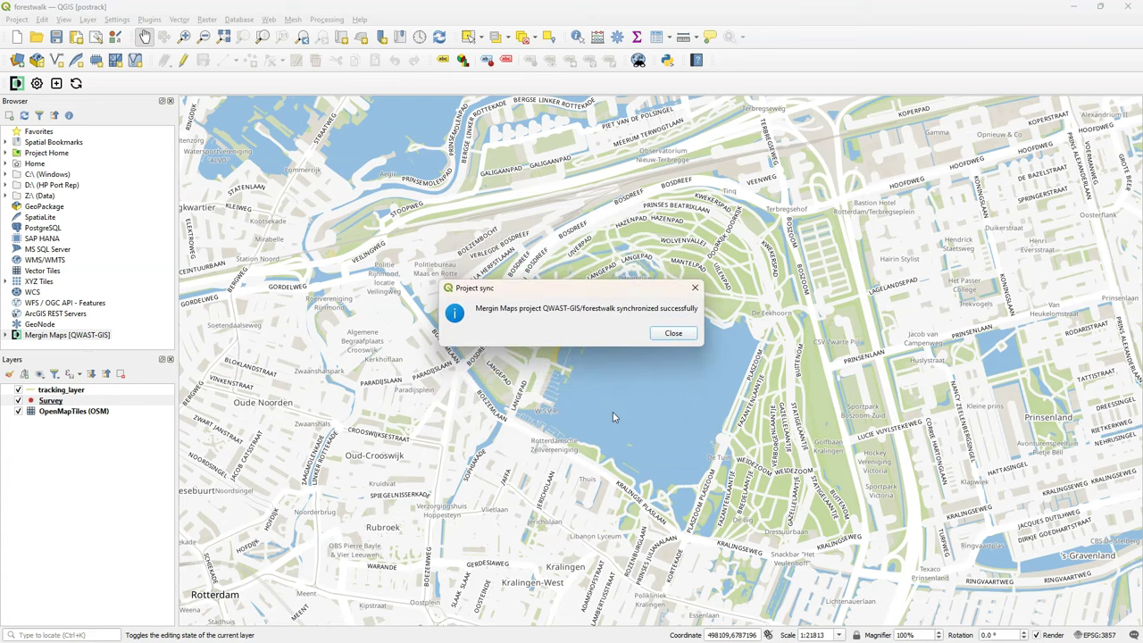
{"action": "left_click", "coordinate": [678, 334]}
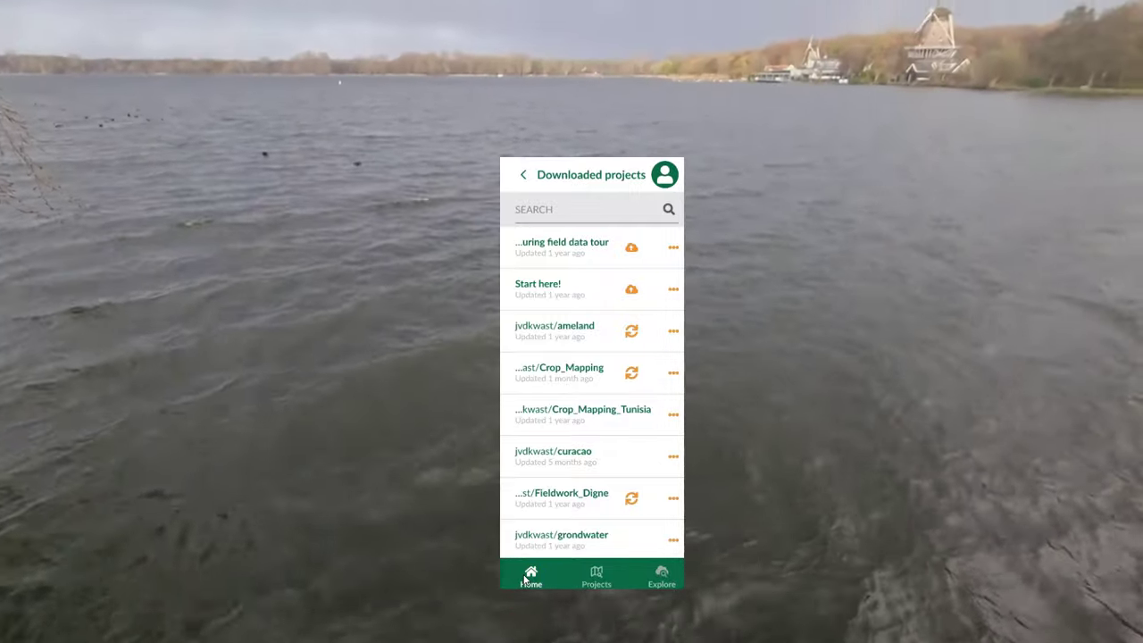
Download QWAST-GIS/forestwalk from the workspace projects list onto the phone.
{"action": "left_click", "coordinate": [573, 578]}
{"action": "left_click", "coordinate": [589, 576]}
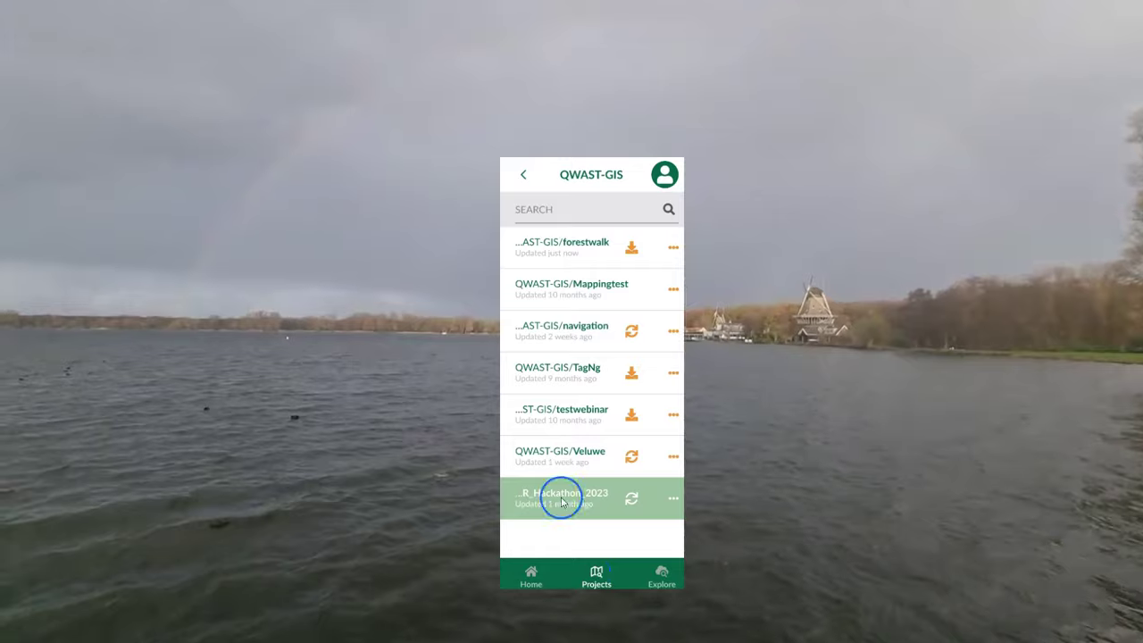
{"action": "left_click", "coordinate": [630, 249]}
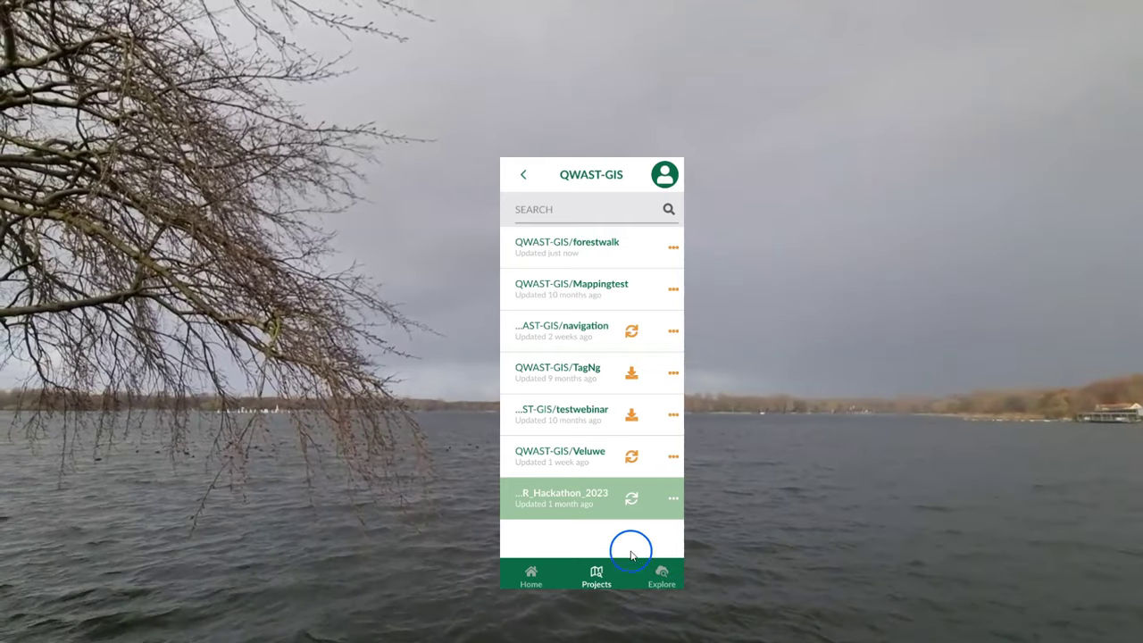
{"action": "left_click", "coordinate": [532, 574]}
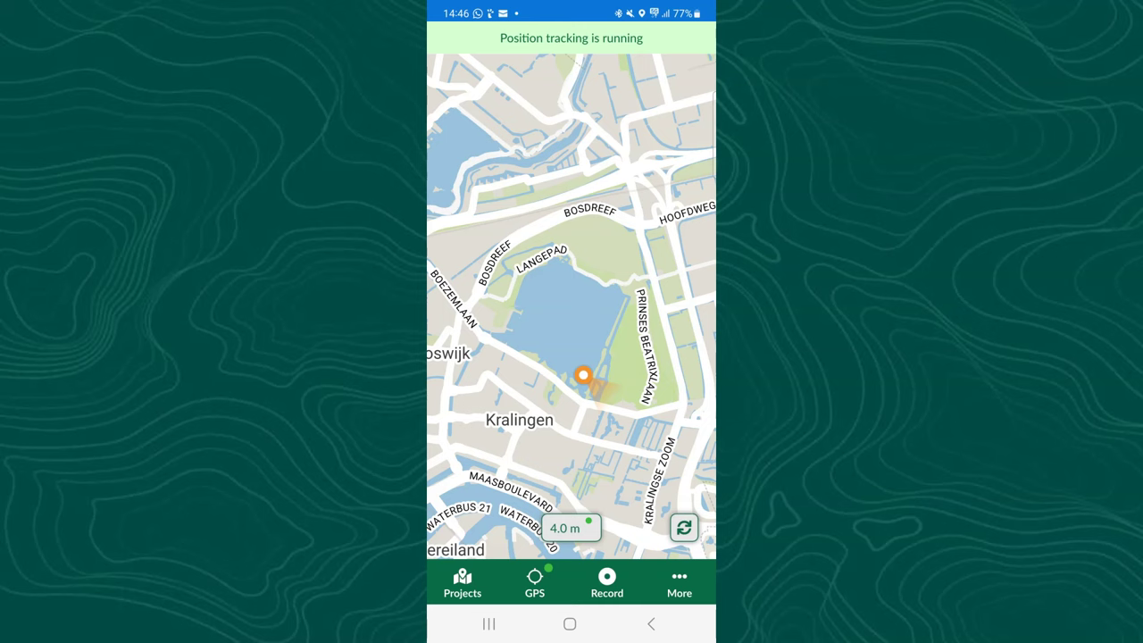
Check the app's GPS settings, then return to the forestwalk map.
{"action": "left_click", "coordinate": [582, 541]}
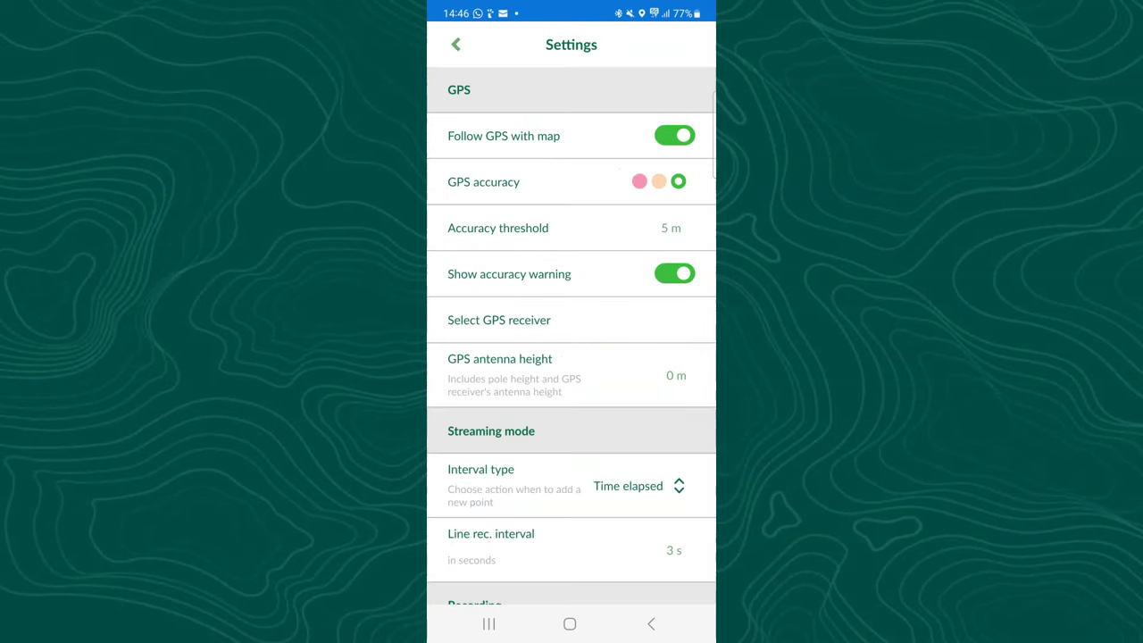
{"action": "left_click", "coordinate": [455, 44]}
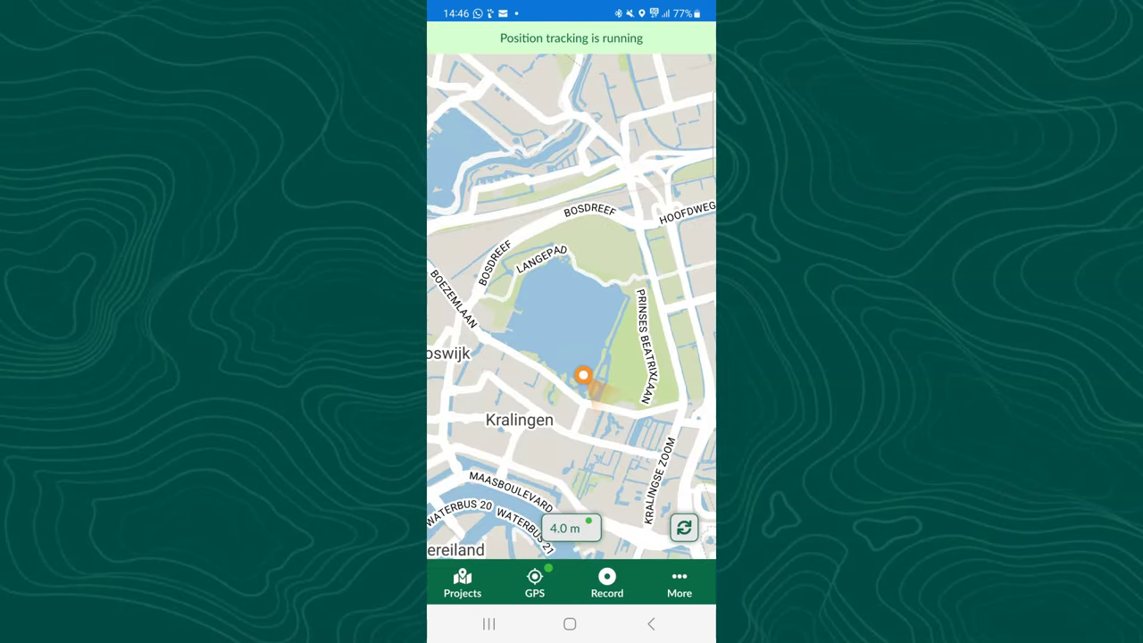
Add a survey point at the current position with a lake photo and save it.
{"action": "left_click", "coordinate": [606, 582]}
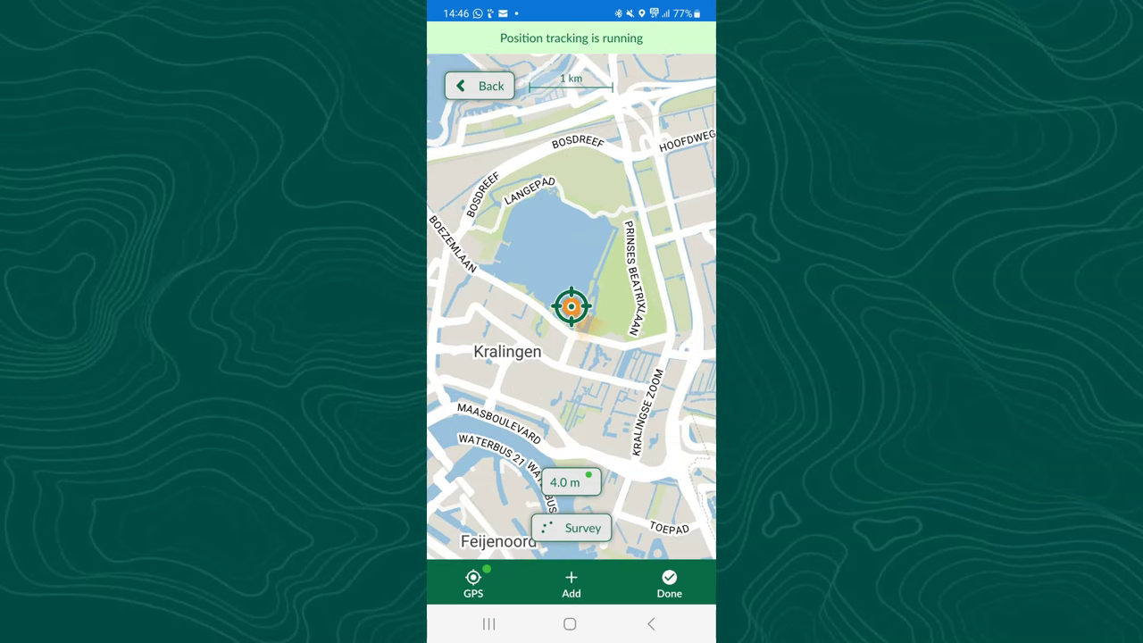
{"action": "left_click", "coordinate": [571, 582]}
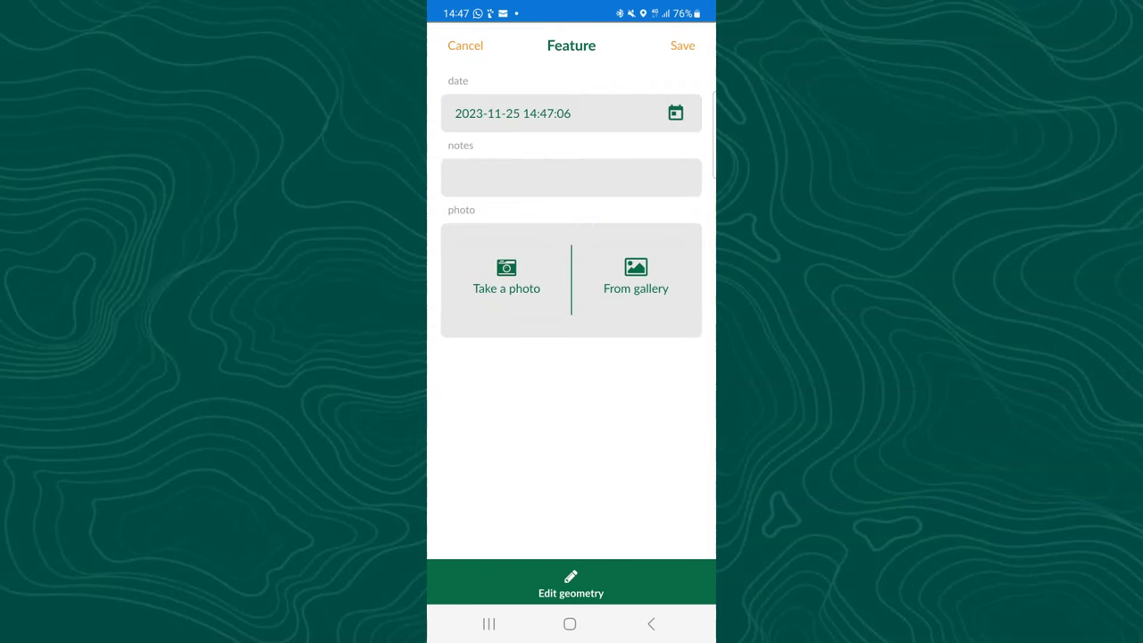
{"action": "left_click", "coordinate": [506, 277]}
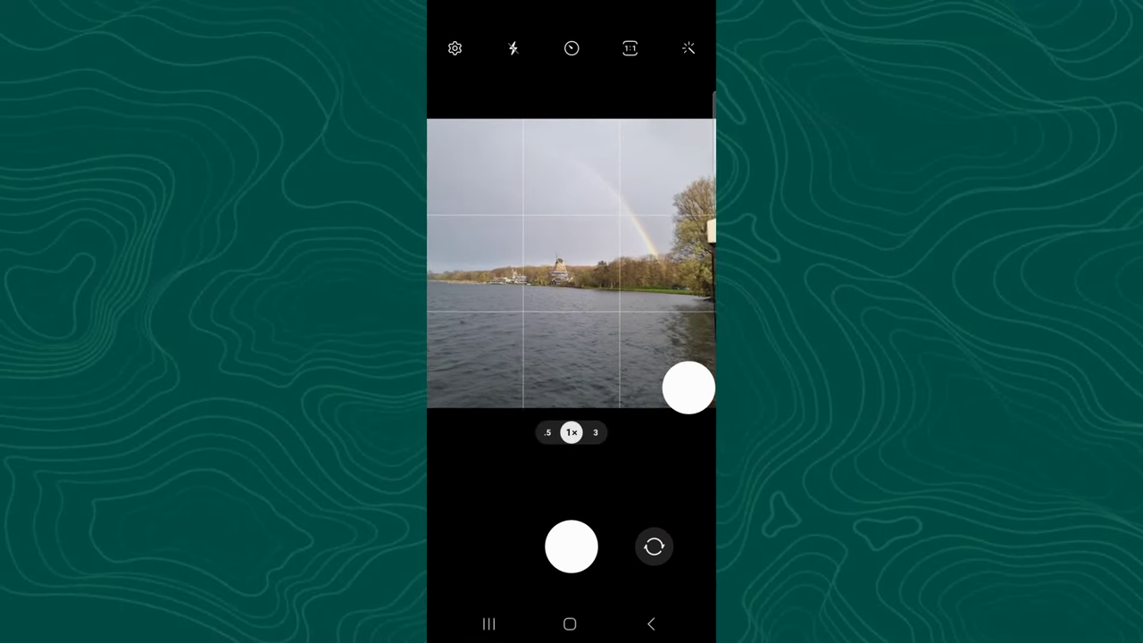
{"action": "left_click", "coordinate": [570, 545]}
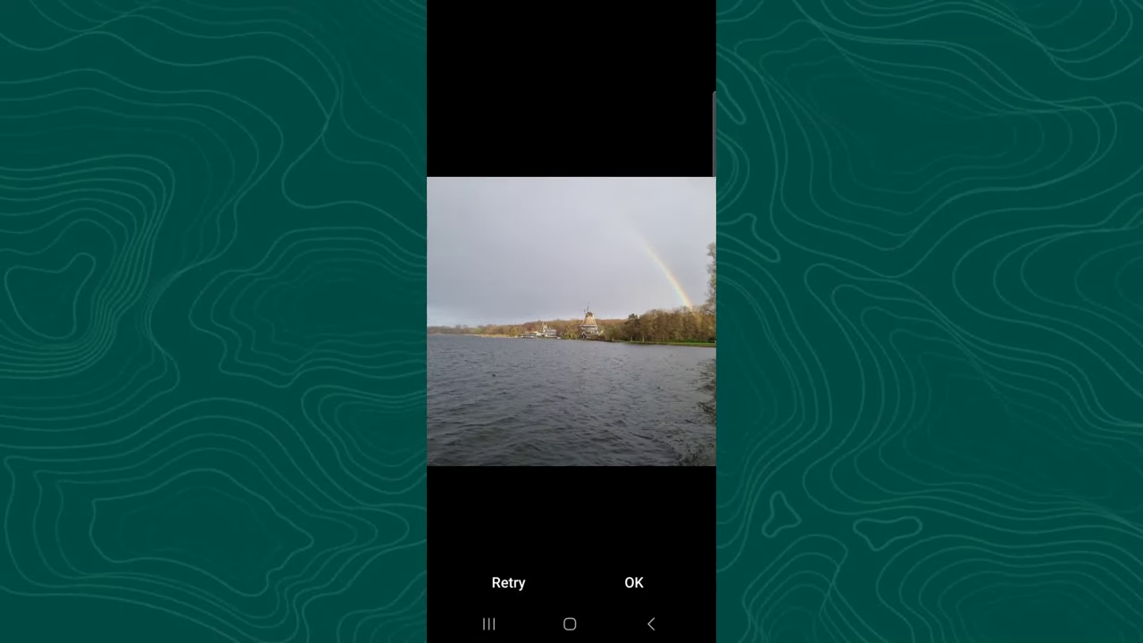
{"action": "left_click", "coordinate": [633, 582]}
{"action": "left_click", "coordinate": [682, 45]}
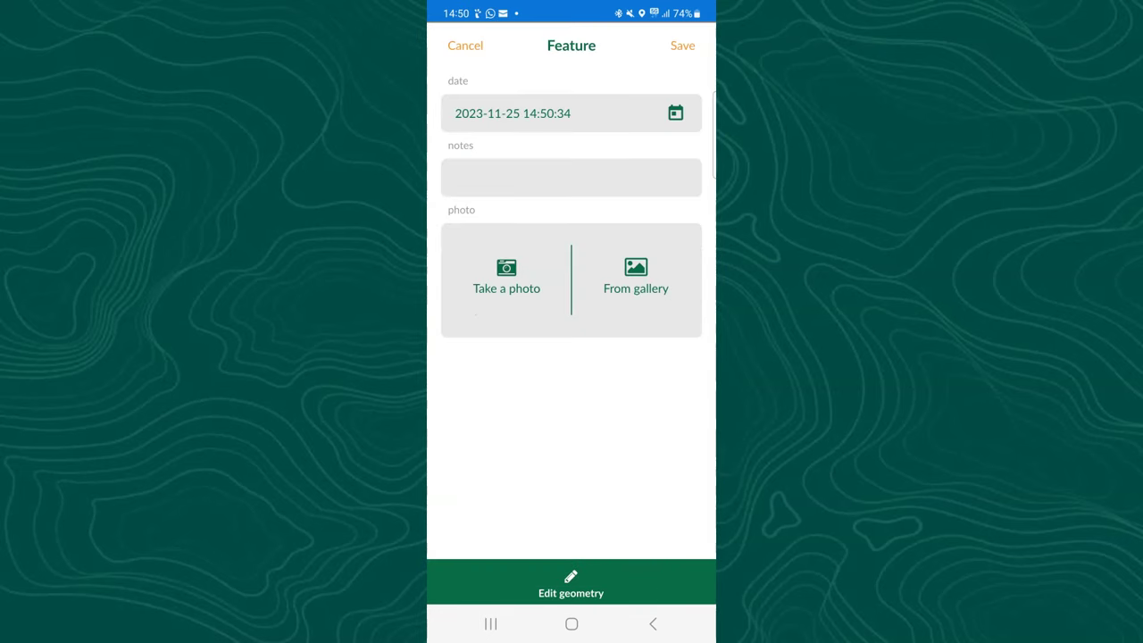
Save another point along the walk with the windmill canal photo attached.
{"action": "left_click", "coordinate": [506, 277]}
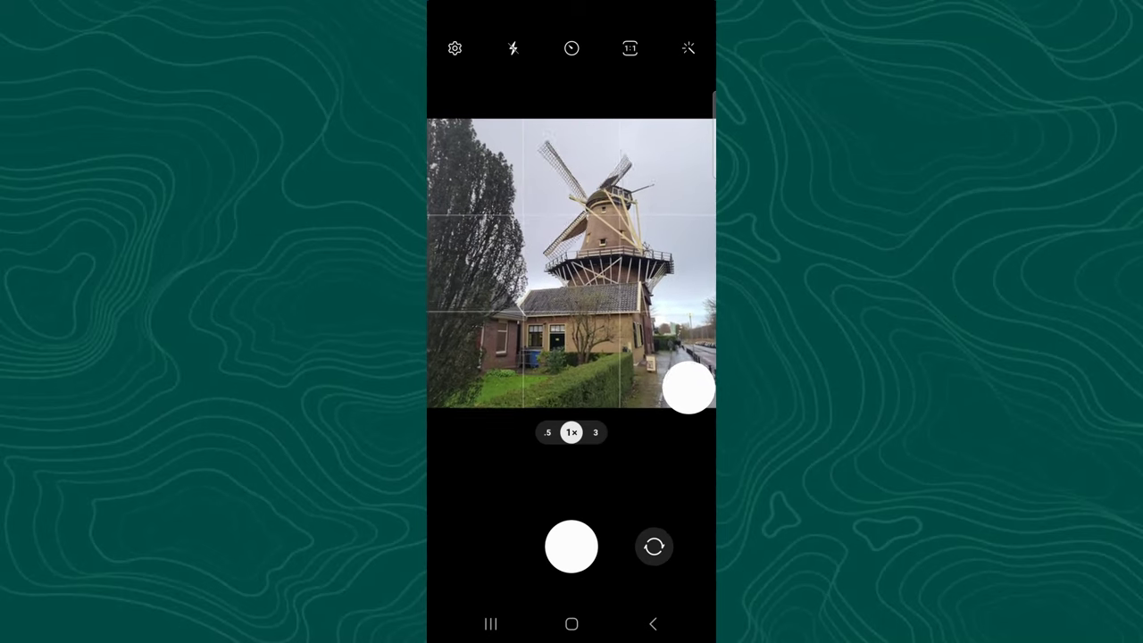
{"action": "left_click", "coordinate": [572, 546]}
{"action": "left_click", "coordinate": [633, 581]}
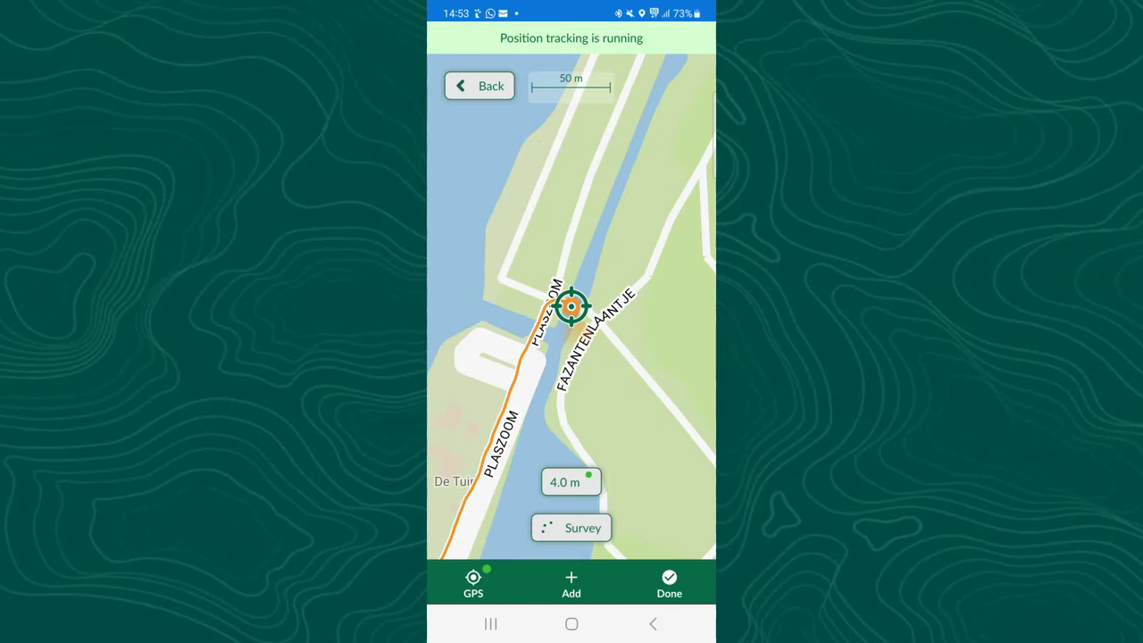
{"action": "left_click", "coordinate": [669, 589]}
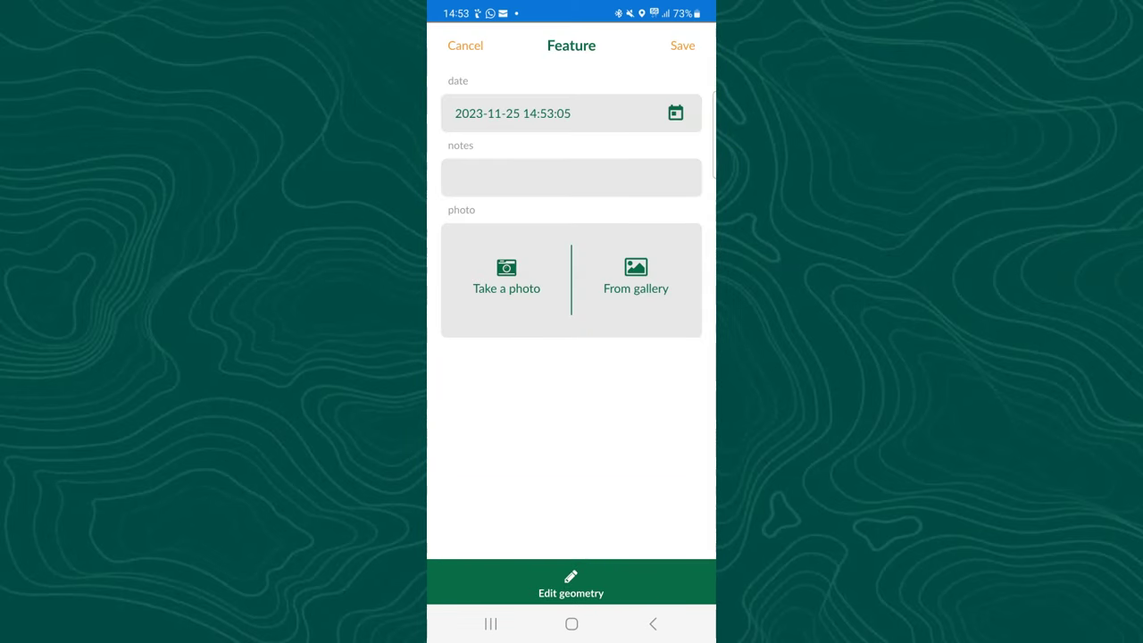
{"action": "left_click", "coordinate": [506, 277]}
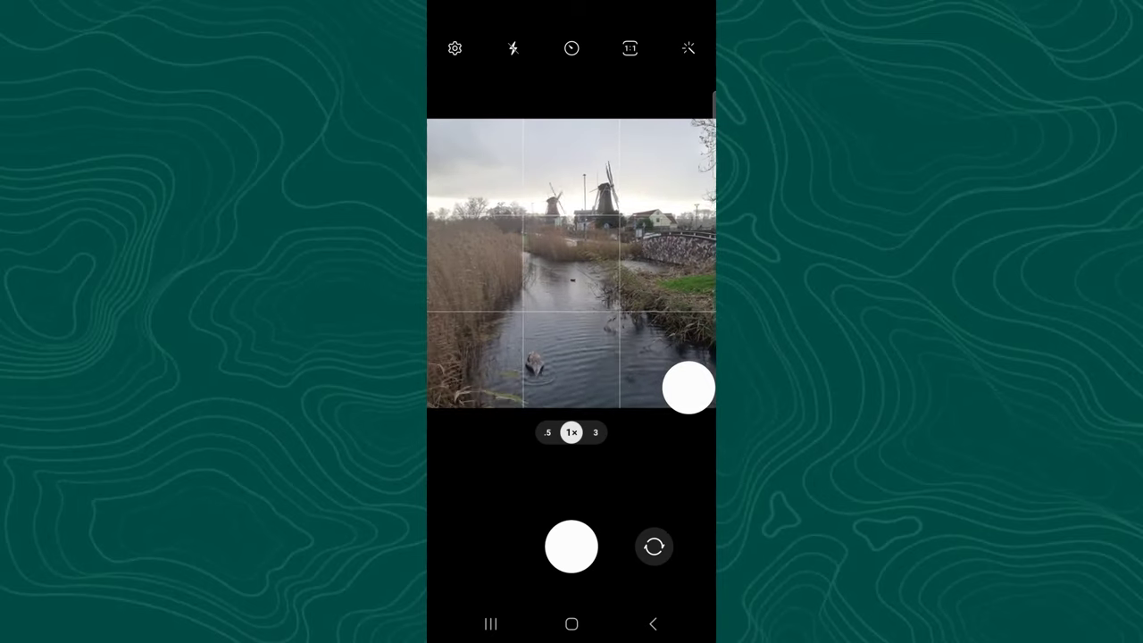
{"action": "left_click", "coordinate": [571, 543]}
{"action": "left_click", "coordinate": [634, 582]}
{"action": "left_click", "coordinate": [682, 44]}
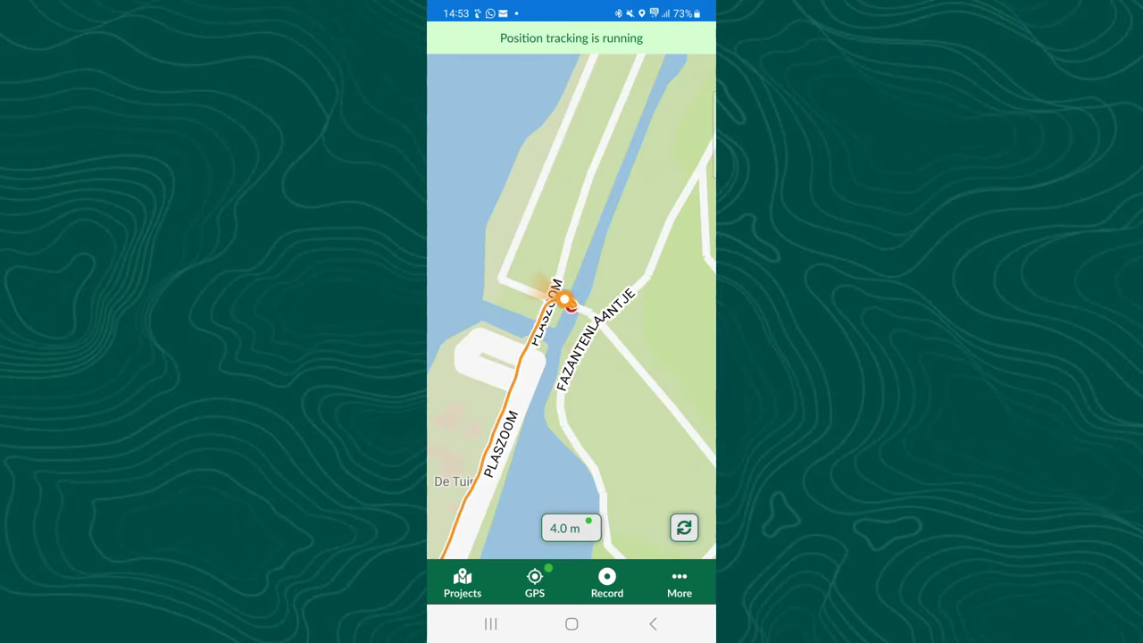
Add a further survey point with the park tree photo and save it.
{"action": "left_click", "coordinate": [607, 582]}
{"action": "left_click", "coordinate": [668, 587]}
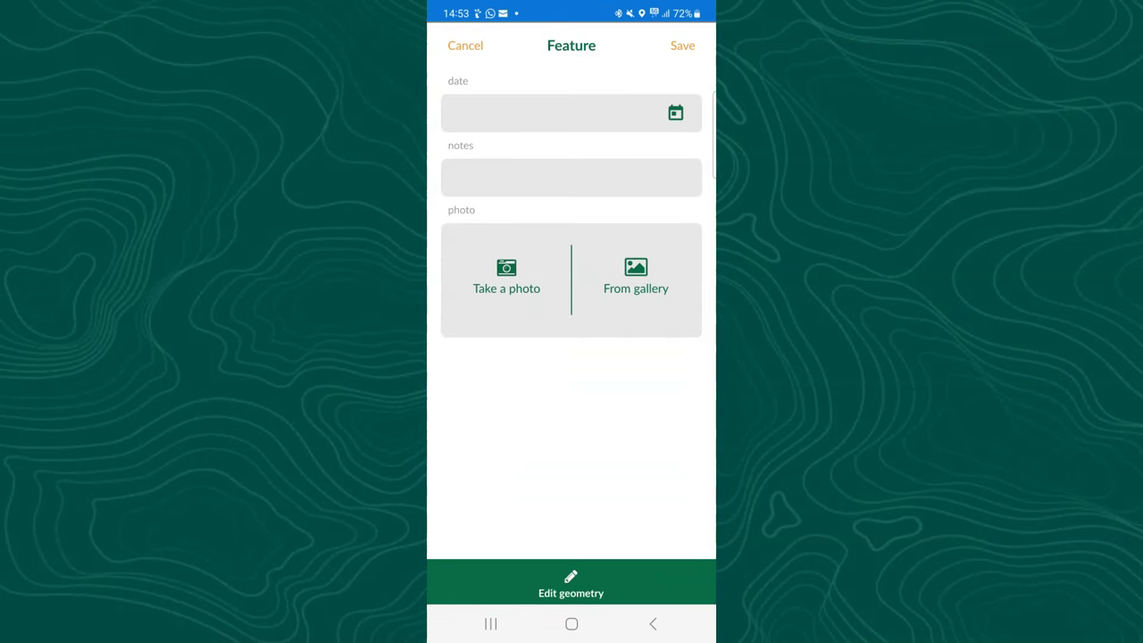
{"action": "left_click", "coordinate": [506, 277]}
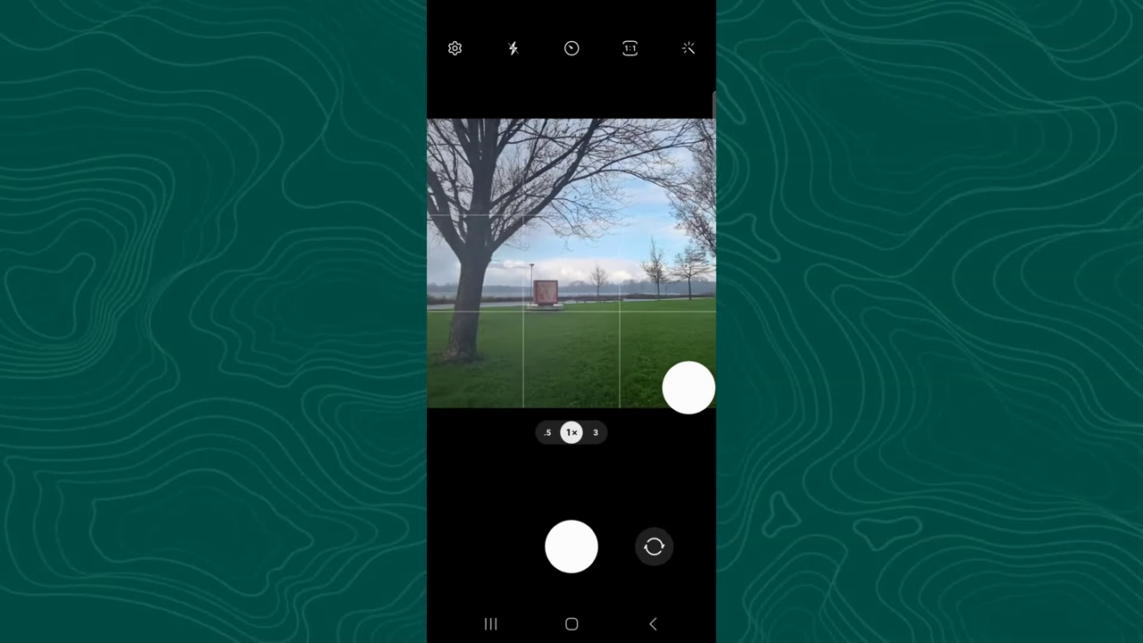
{"action": "left_click", "coordinate": [571, 546]}
{"action": "left_click", "coordinate": [634, 582]}
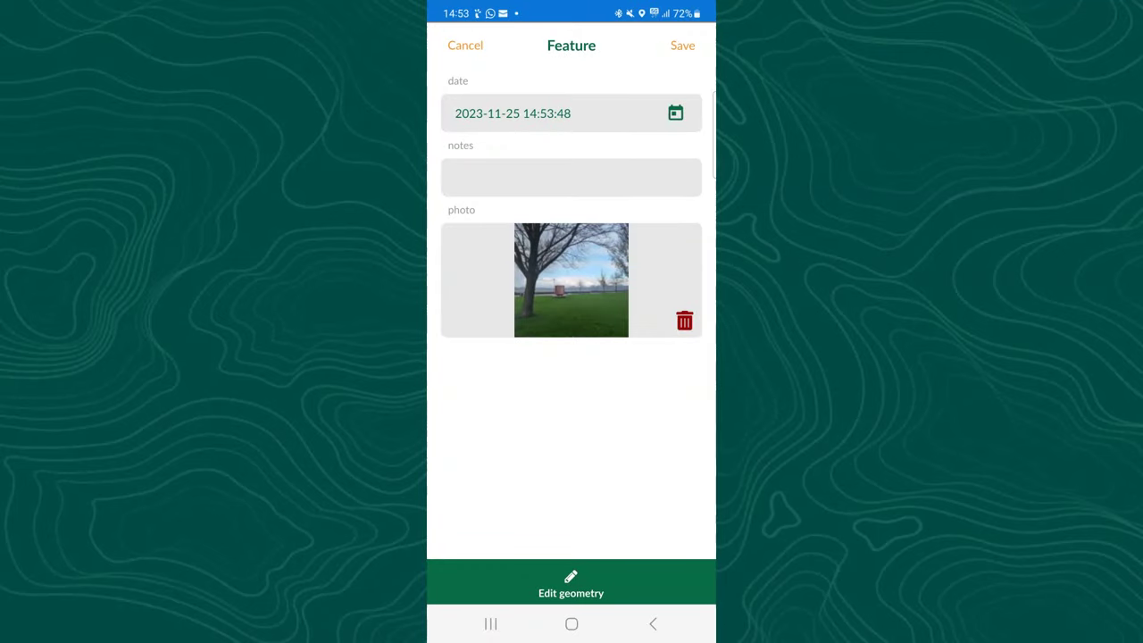
{"action": "left_click", "coordinate": [682, 45]}
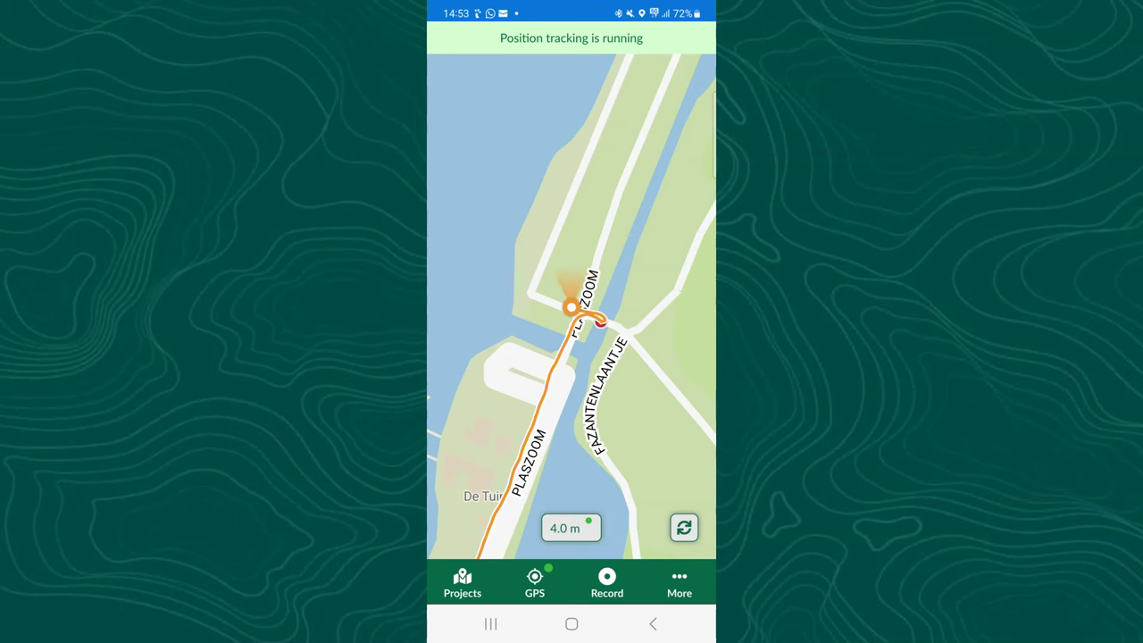
Record a short video of the canal in the Samsung Camera app.
{"action": "left_click", "coordinate": [572, 623]}
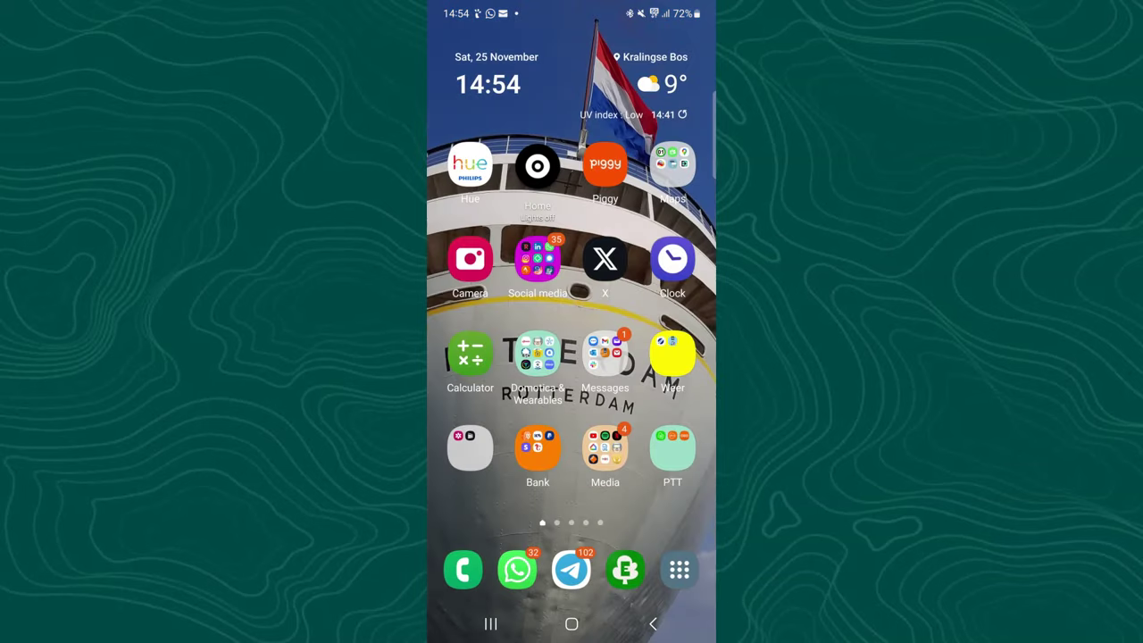
{"action": "left_click", "coordinate": [470, 259]}
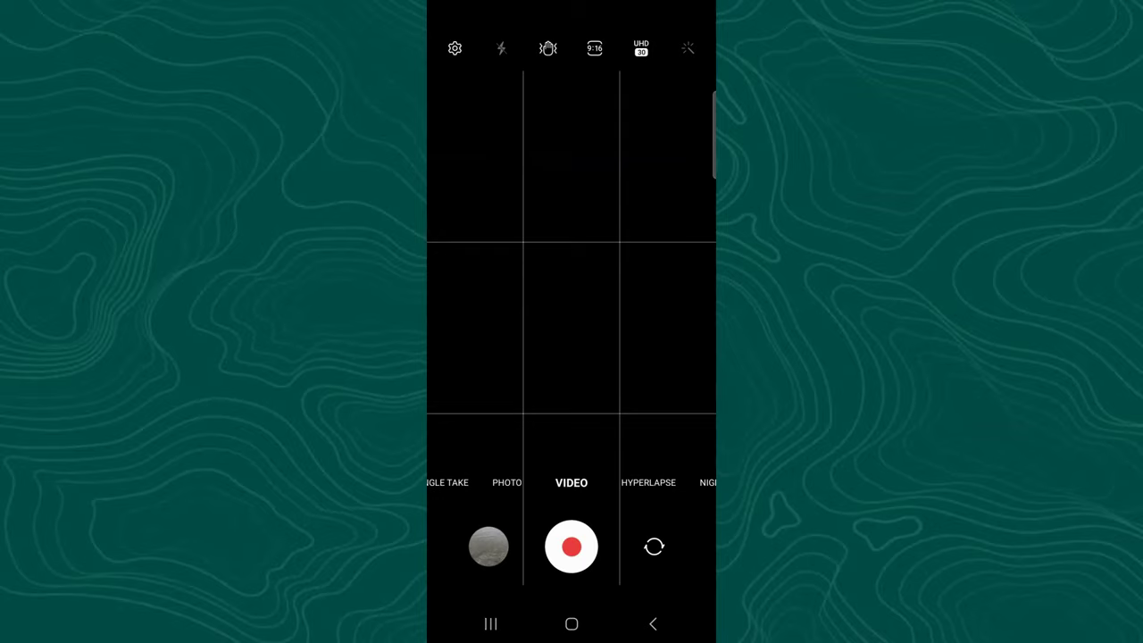
{"action": "left_click", "coordinate": [571, 546]}
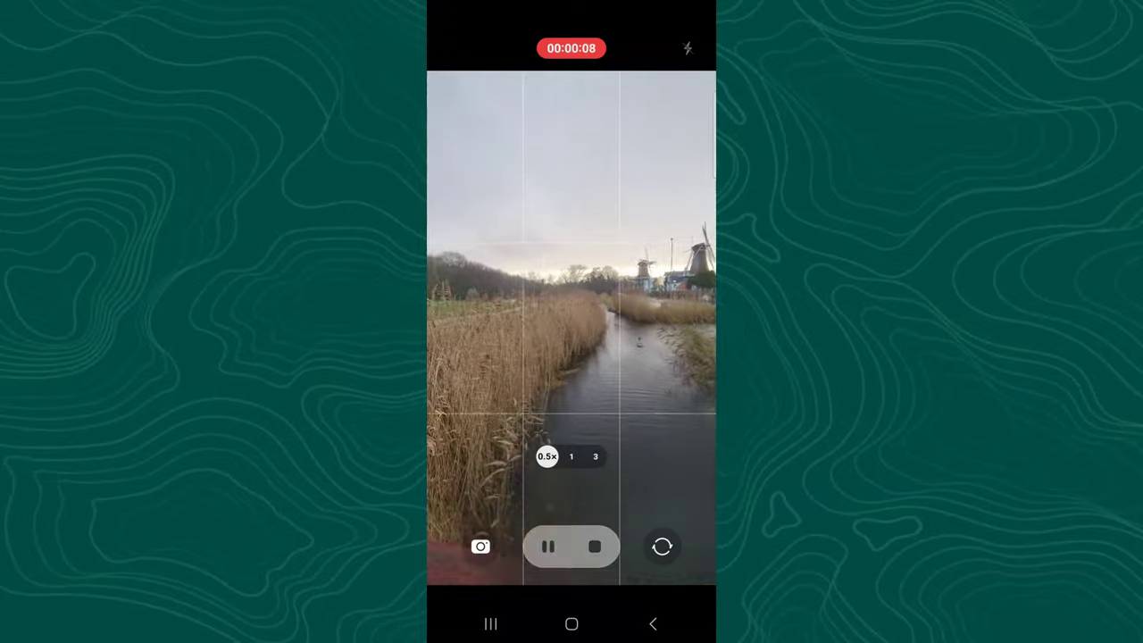
{"action": "left_click", "coordinate": [594, 546]}
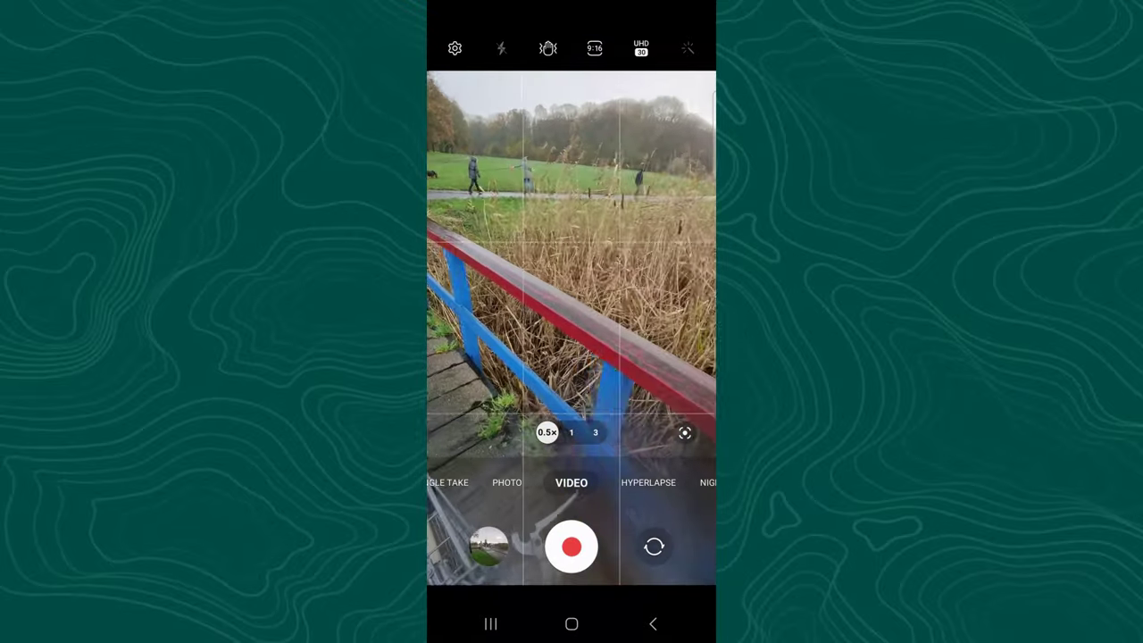
Return to Mergin Maps from the Maps folder and show its extra options.
{"action": "left_click", "coordinate": [572, 624]}
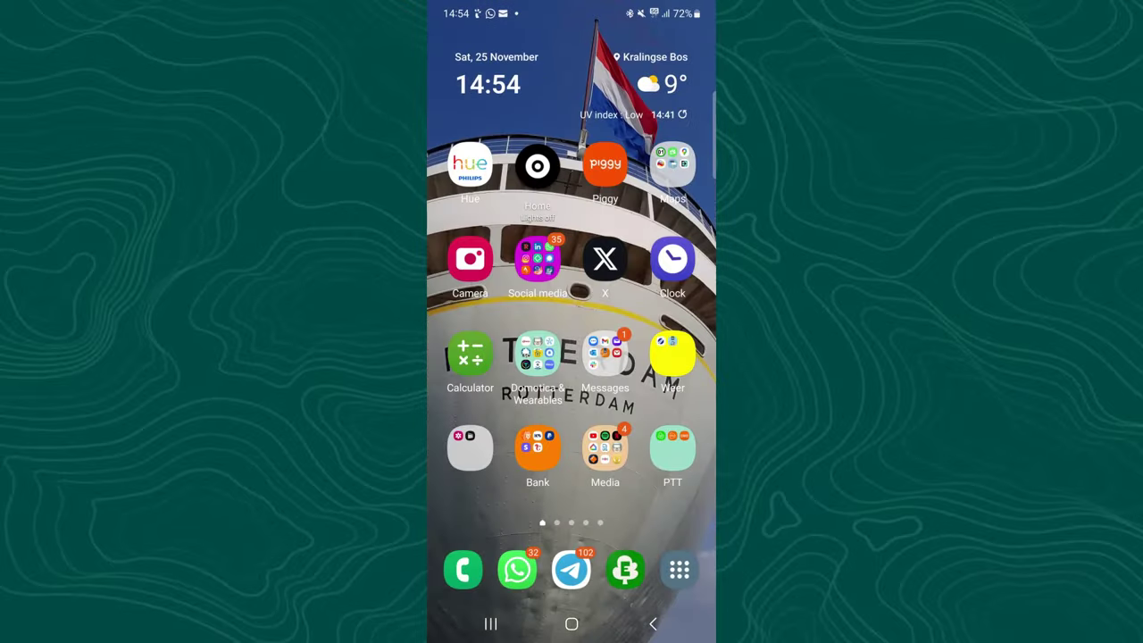
{"action": "left_click", "coordinate": [672, 165]}
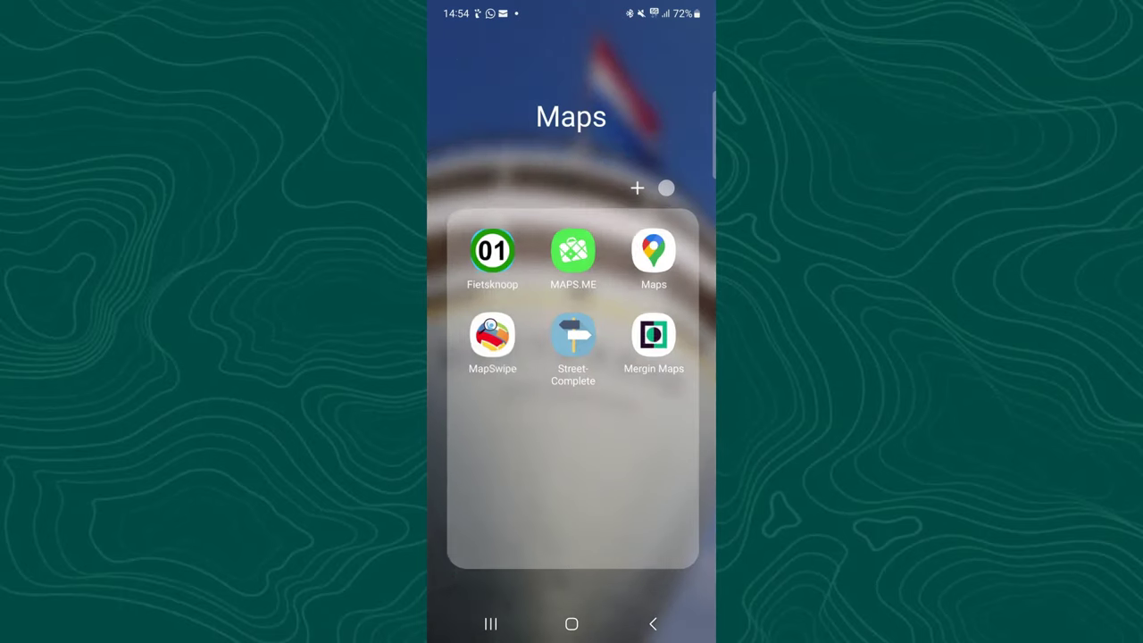
{"action": "left_click", "coordinate": [655, 331]}
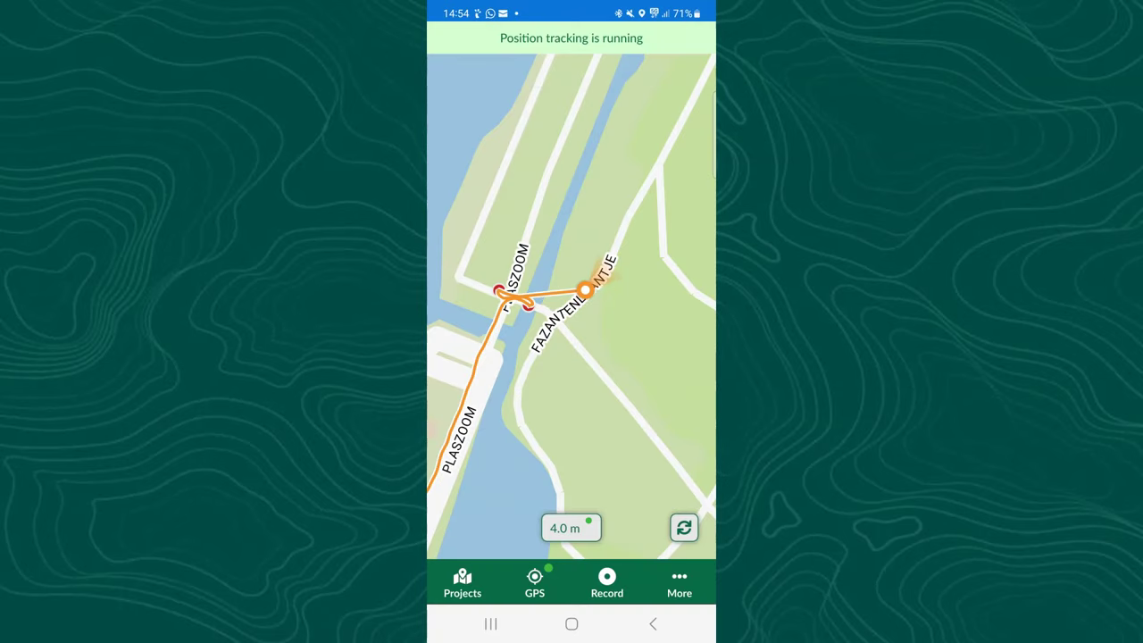
{"action": "left_click", "coordinate": [679, 582]}
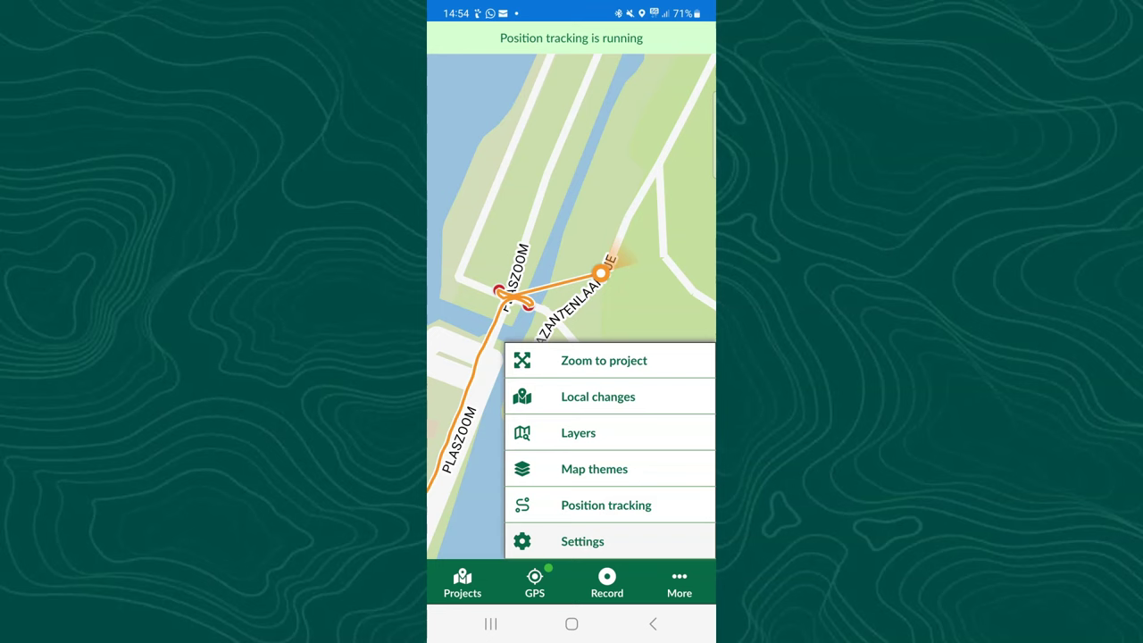
Stop the earlier position track and start a fresh tracking session, then close the panel.
{"action": "left_click", "coordinate": [605, 504]}
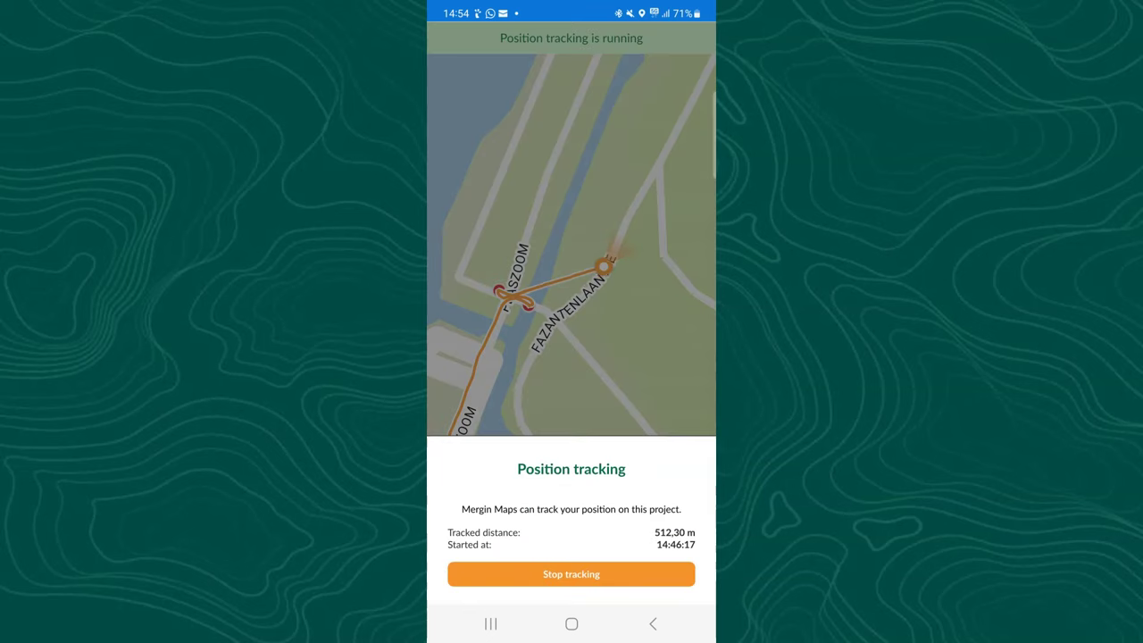
{"action": "left_click", "coordinate": [572, 574]}
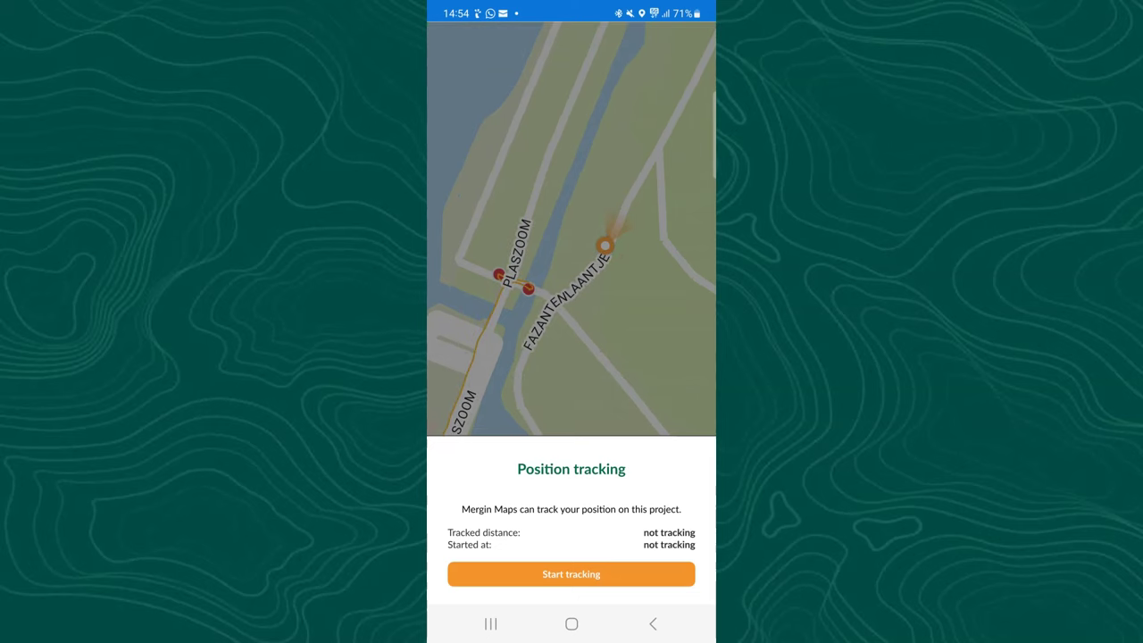
{"action": "left_click", "coordinate": [571, 574]}
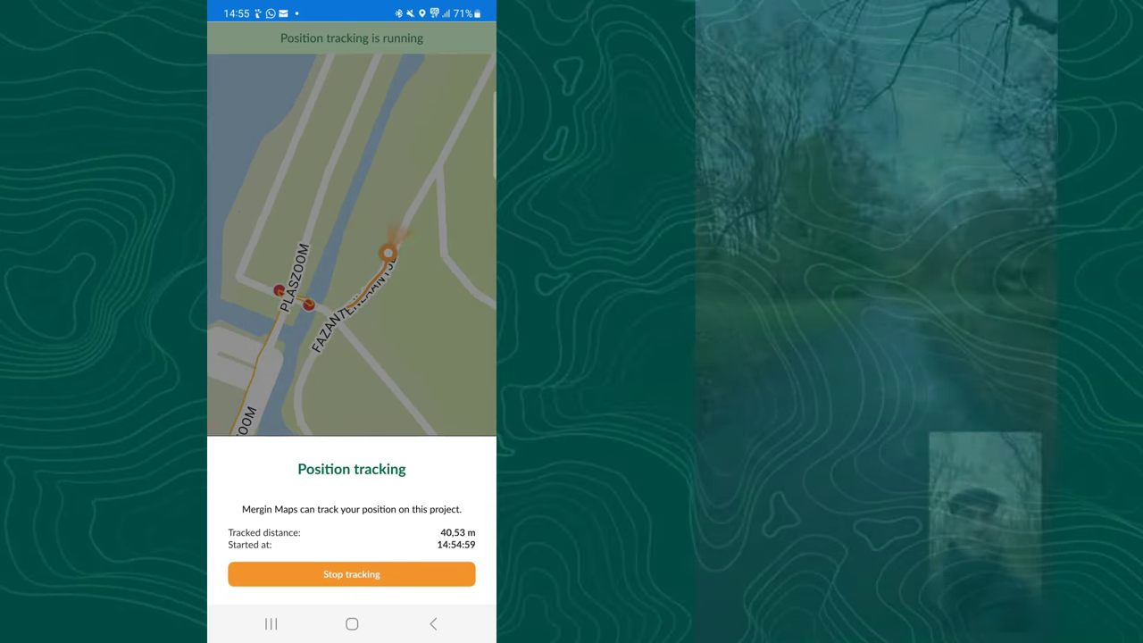
{"action": "key", "text": "Escape"}
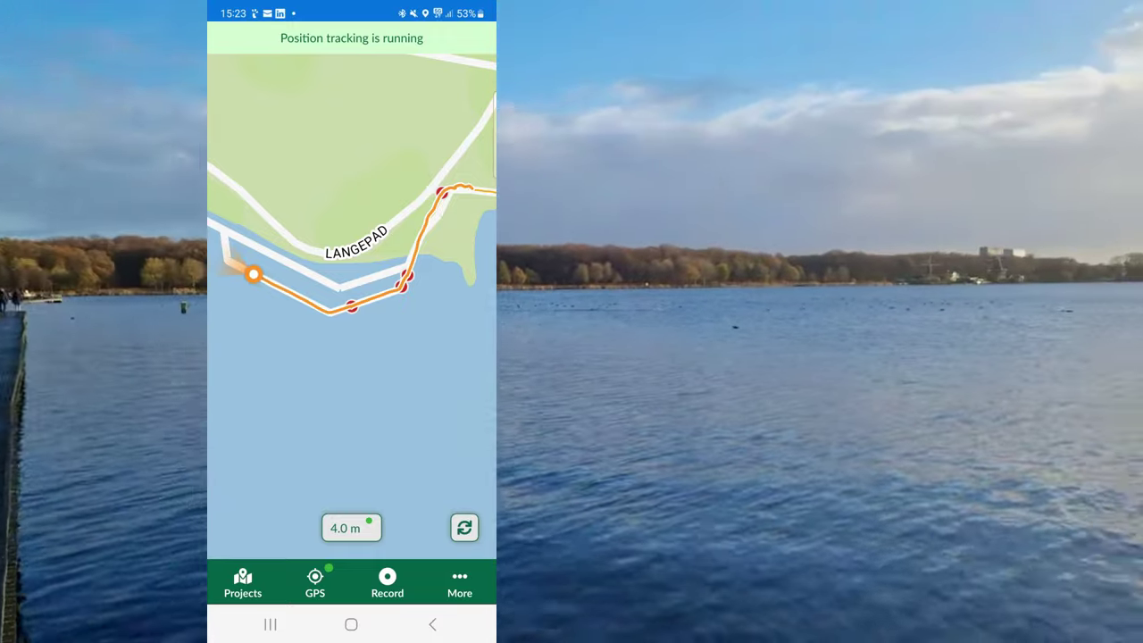
{"action": "scroll", "coordinate": [351, 303], "scroll_direction": "up", "scroll_amount": 3}
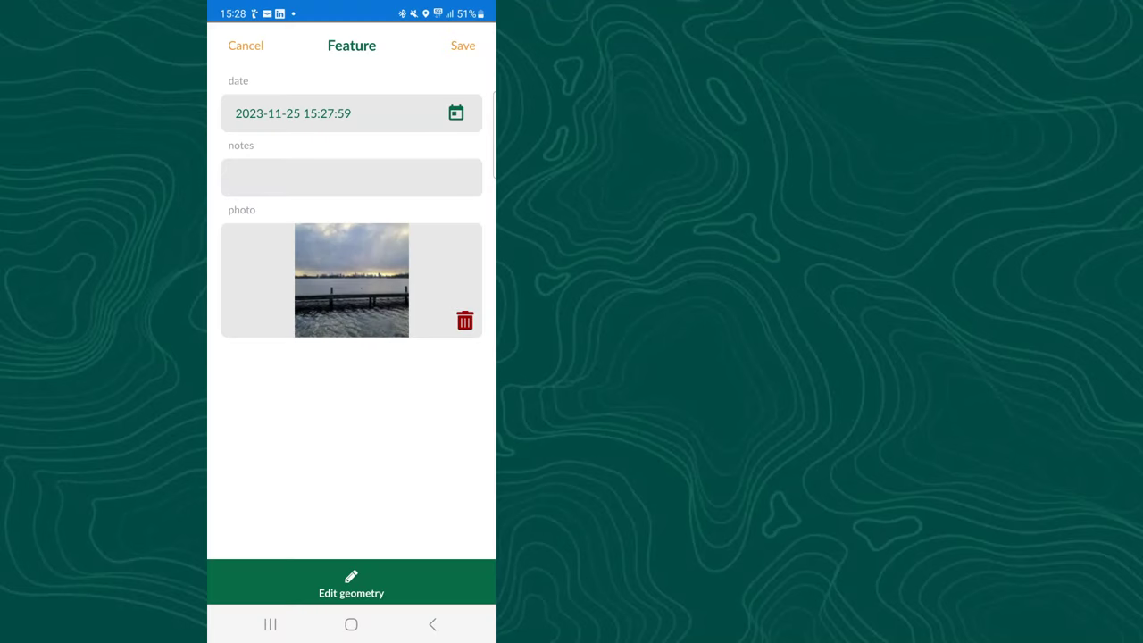
Save the jetty point, then add a GPS-positioned point with a 0.5x boardwalk photo.
{"action": "left_click", "coordinate": [462, 45]}
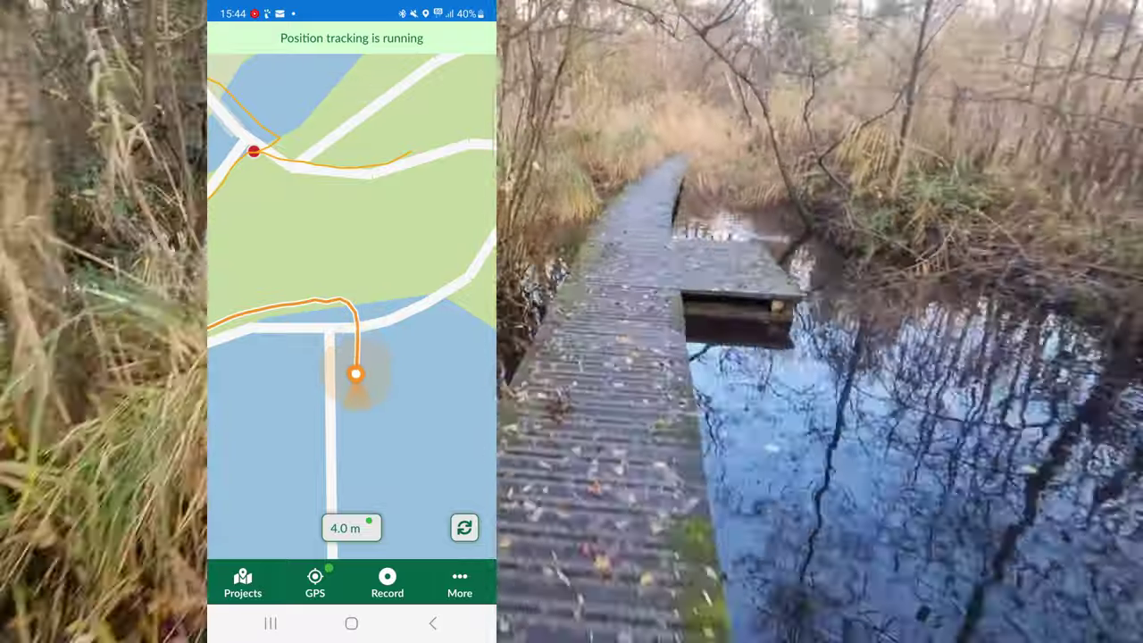
{"action": "scroll", "coordinate": [301, 330], "scroll_direction": "down", "scroll_amount": 3}
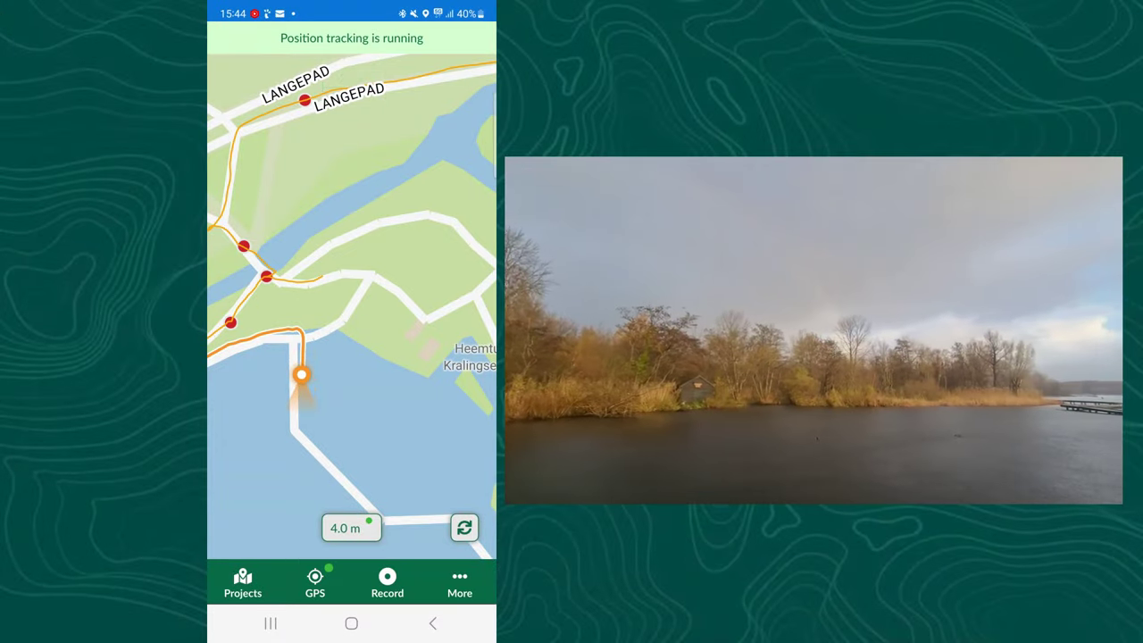
{"action": "left_click", "coordinate": [387, 582]}
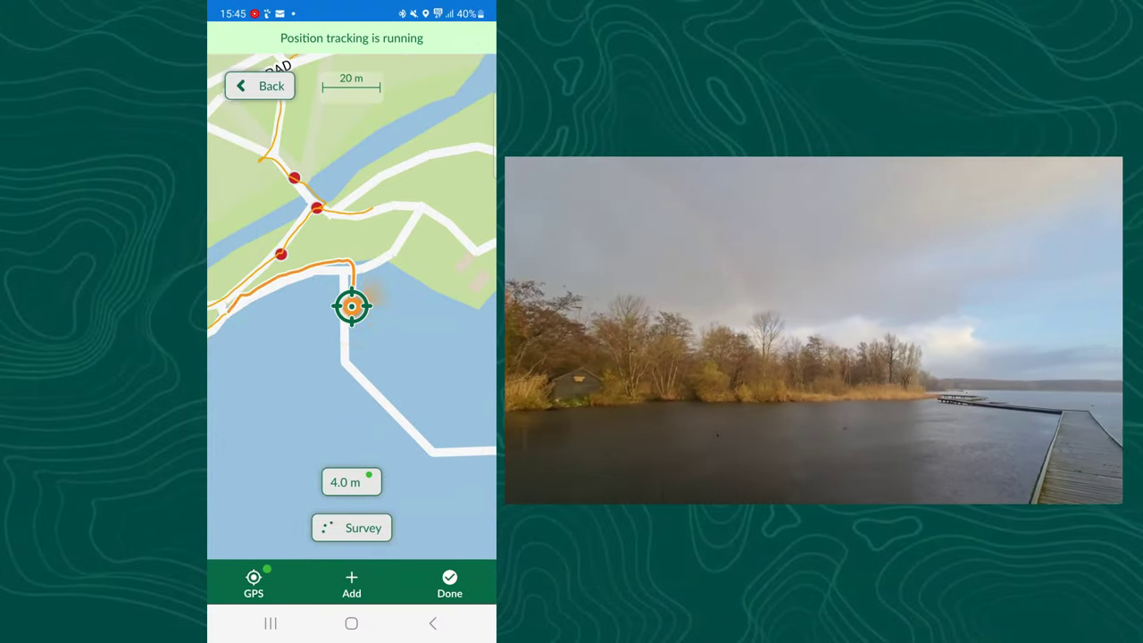
{"action": "left_click", "coordinate": [351, 584]}
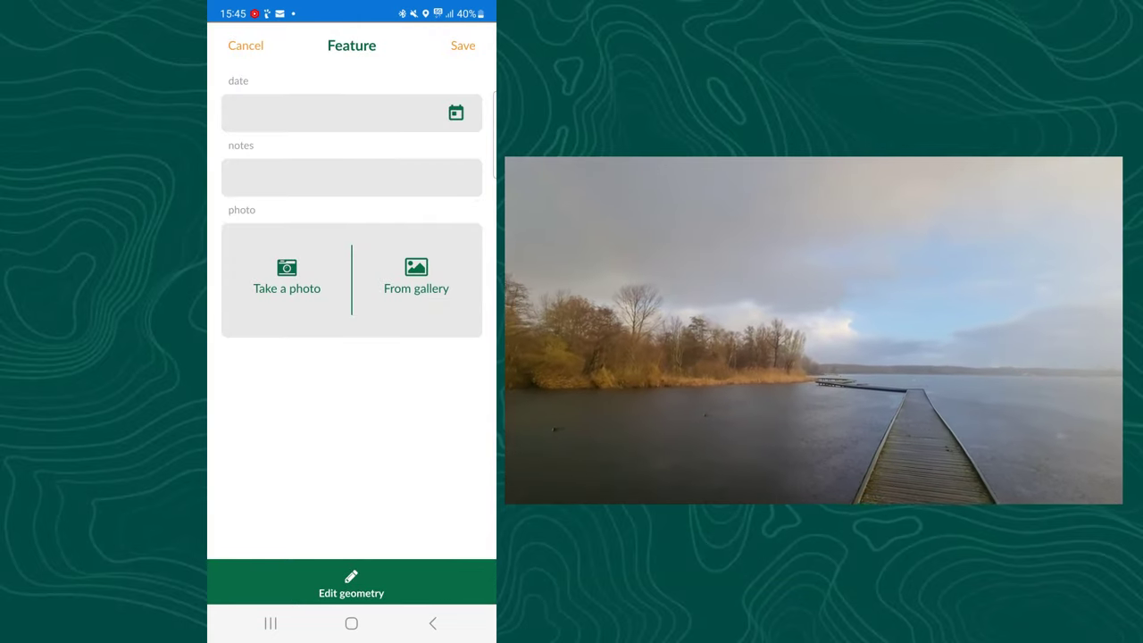
{"action": "left_click", "coordinate": [287, 277]}
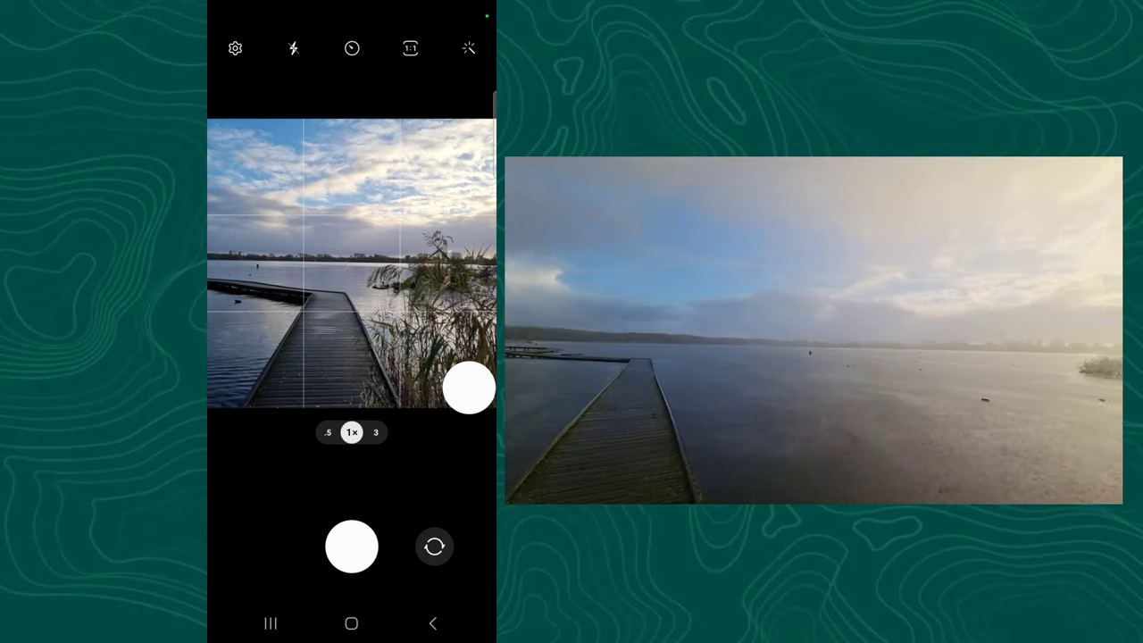
{"action": "left_click", "coordinate": [328, 432]}
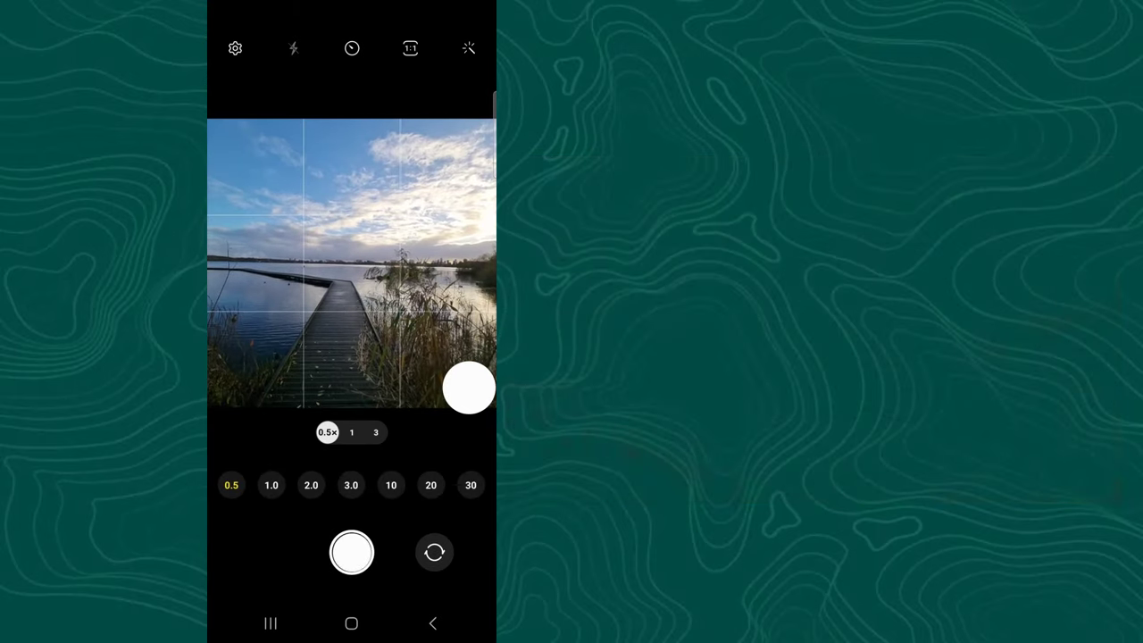
{"action": "left_click", "coordinate": [352, 552]}
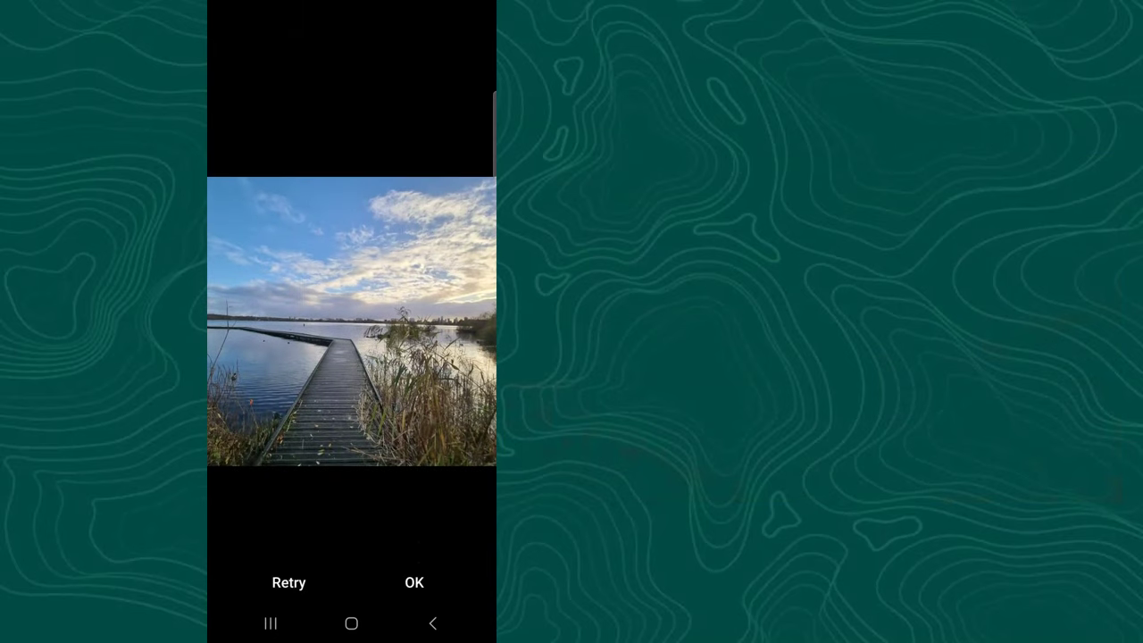
{"action": "left_click", "coordinate": [414, 582]}
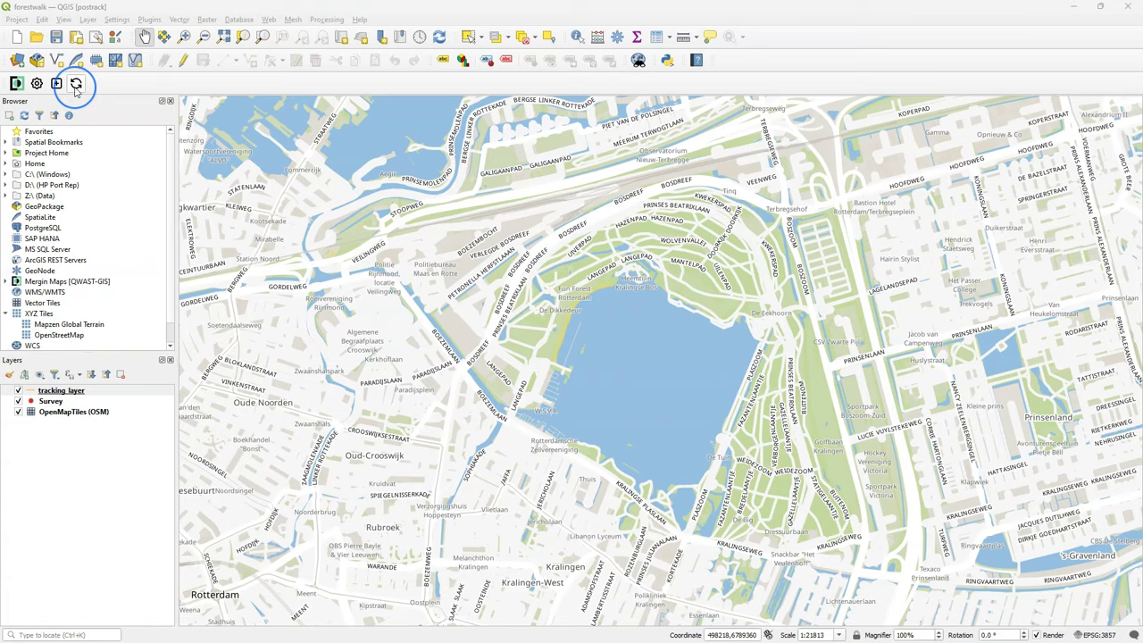
Sync the forestwalk project from Mergin Maps and dismiss the success message.
{"action": "left_click", "coordinate": [76, 83]}
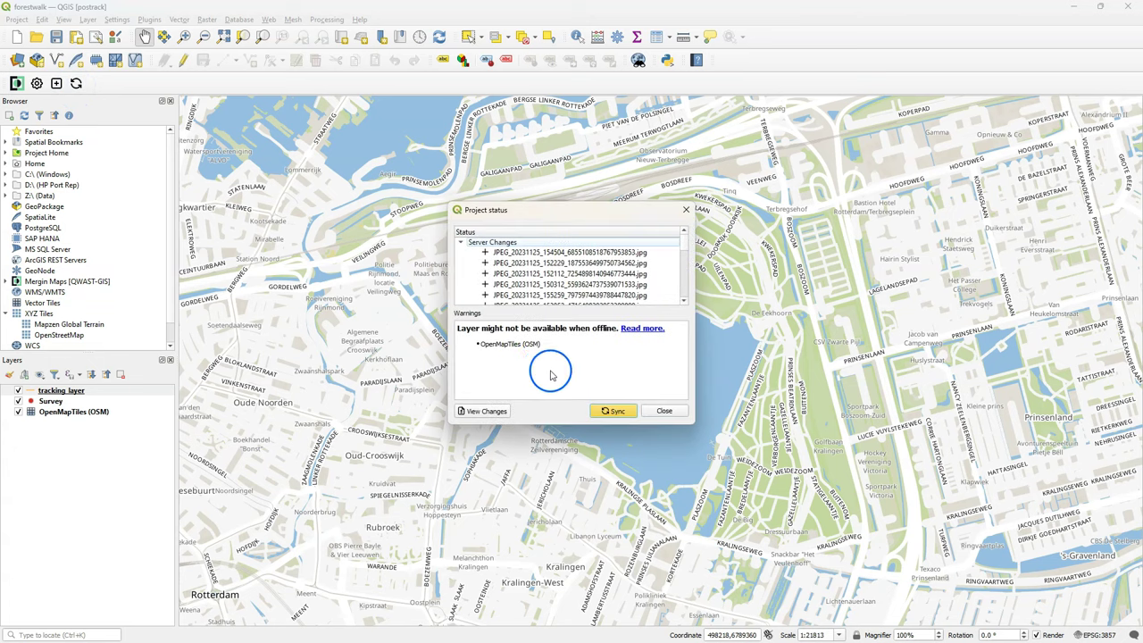
{"action": "left_click", "coordinate": [614, 412]}
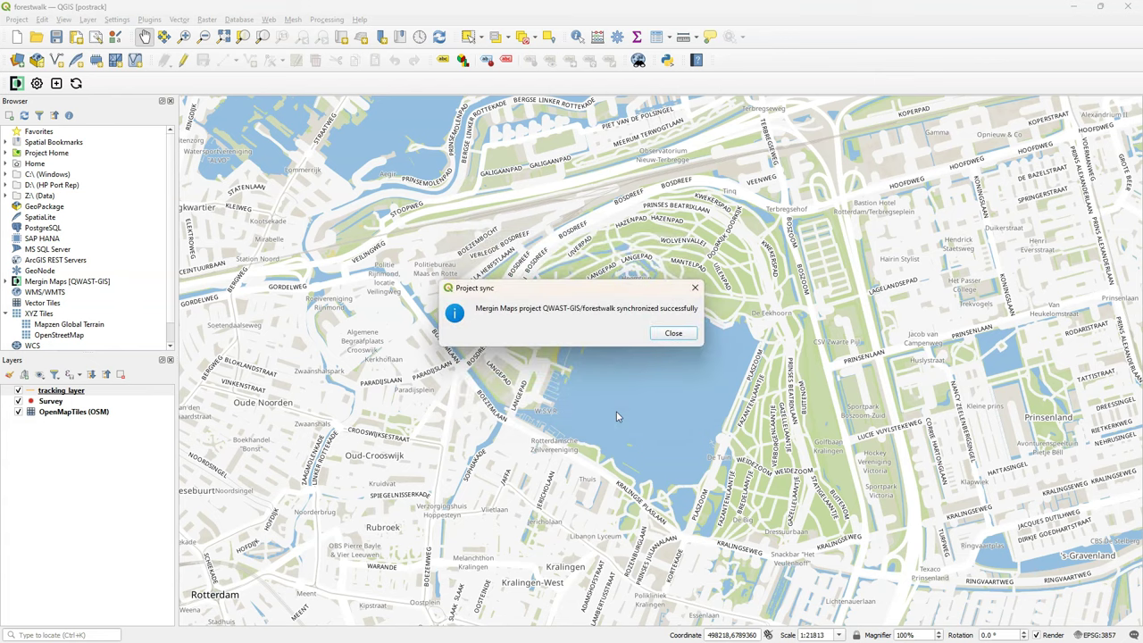
{"action": "left_click", "coordinate": [673, 333]}
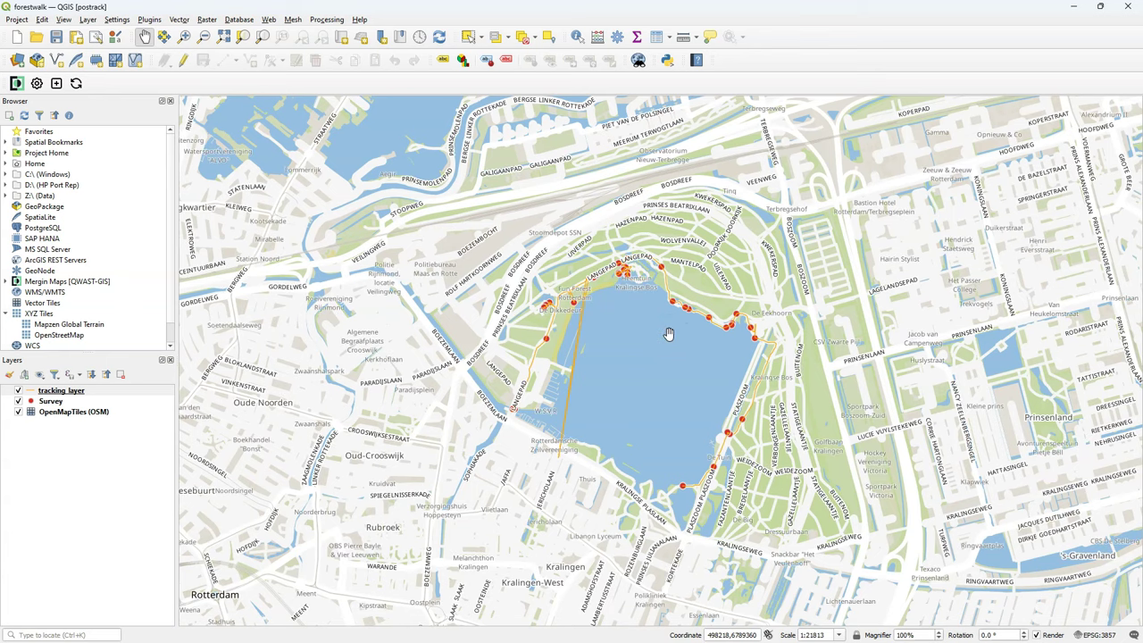
{"action": "left_click", "coordinate": [51, 402]}
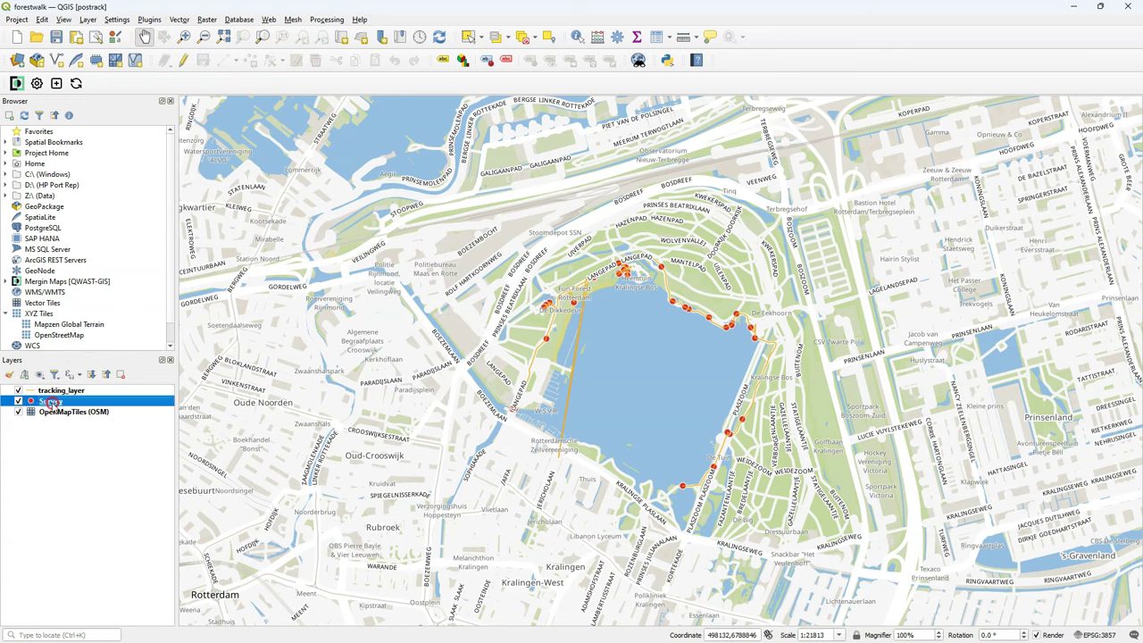
{"action": "right_click", "coordinate": [52, 403]}
{"action": "left_click", "coordinate": [134, 269]}
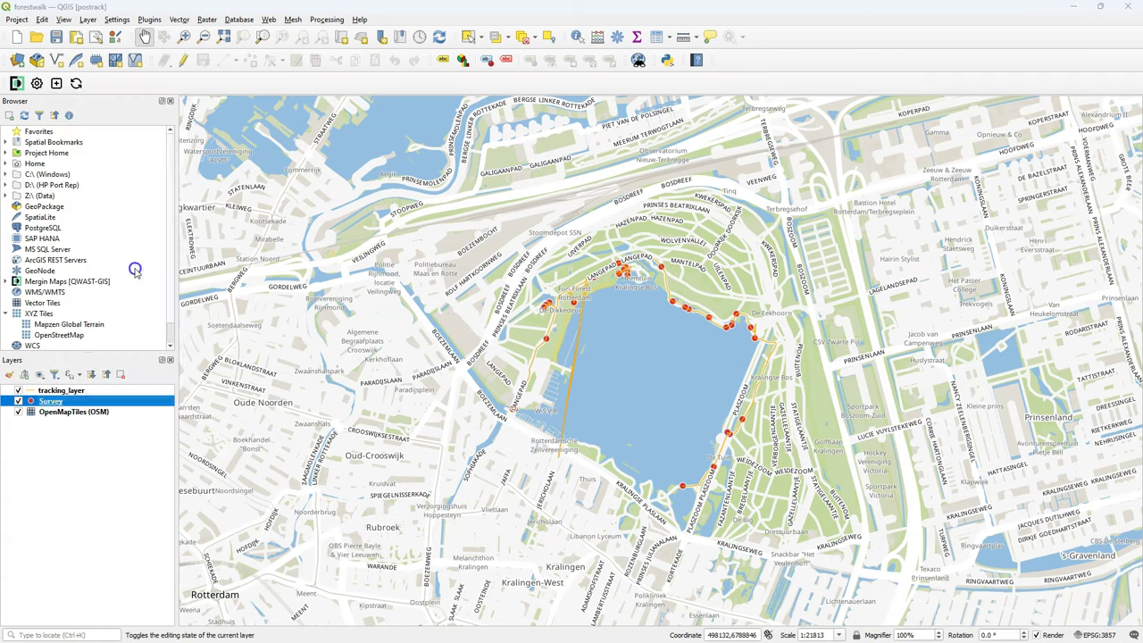
{"action": "left_click", "coordinate": [918, 410]}
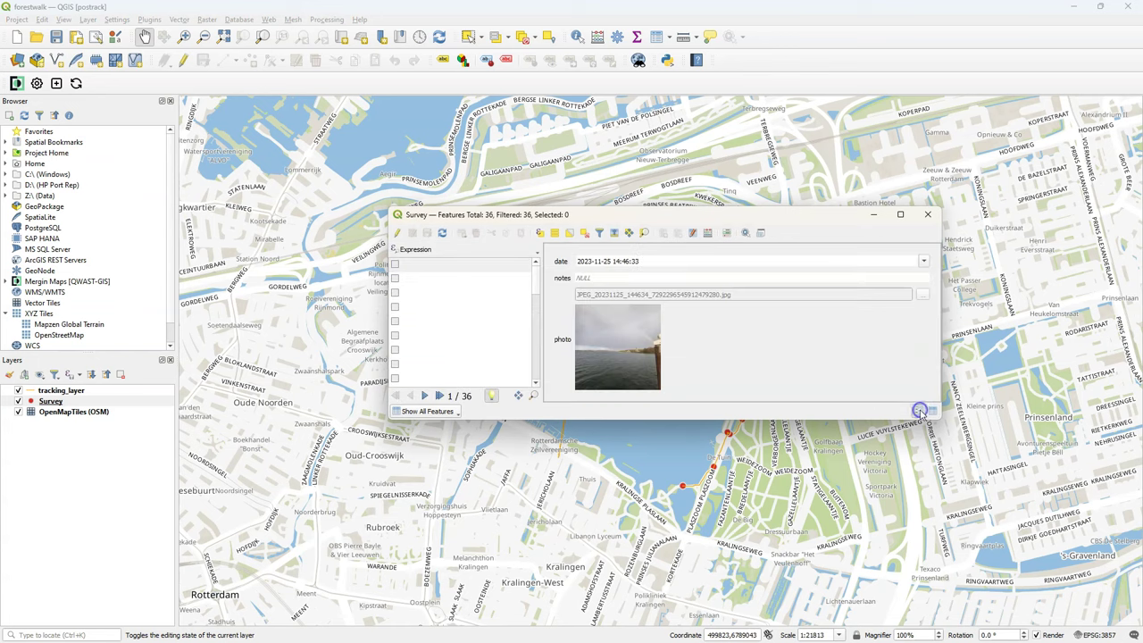
{"action": "left_click_drag", "start_coordinate": [942, 419], "coordinate": [1107, 602]}
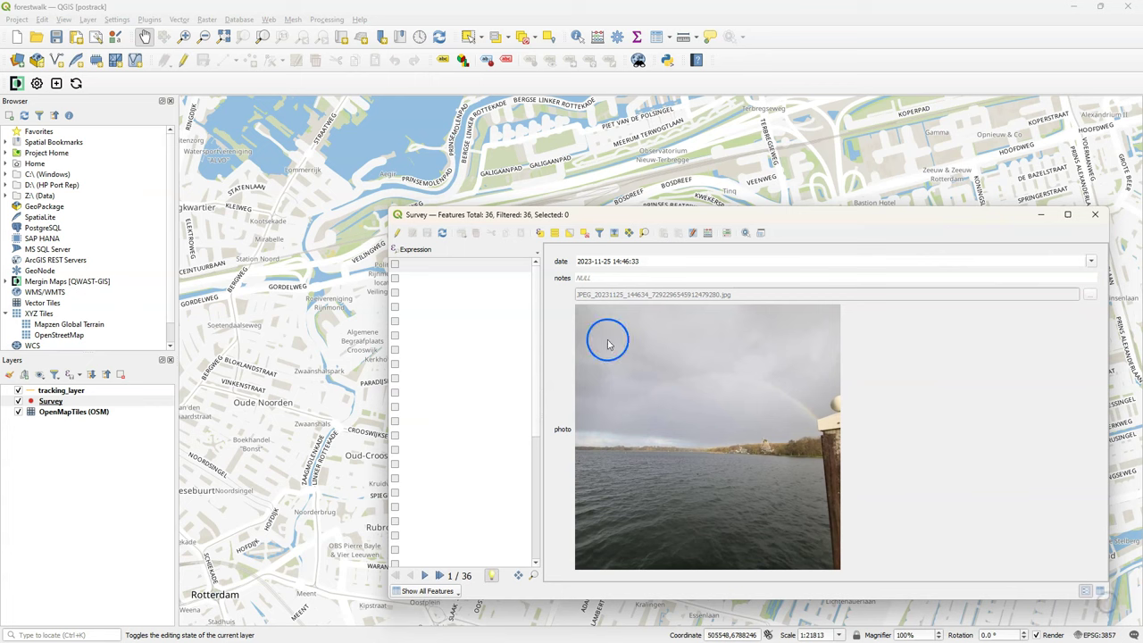
{"action": "left_click", "coordinate": [453, 267]}
{"action": "key", "text": "Down"}
{"action": "key", "text": "Down"}
{"action": "key", "text": "Down"}
{"action": "key", "text": "Down"}
{"action": "key", "text": "Down"}
{"action": "key", "text": "Down"}
{"action": "key", "text": "Down"}
{"action": "key", "text": "Down"}
{"action": "key", "text": "Down"}
{"action": "key", "text": "Down"}
{"action": "key", "text": "Down"}
{"action": "key", "text": "Down"}
{"action": "key", "text": "Down"}
{"action": "key", "text": "Down"}
{"action": "key", "text": "Down"}
{"action": "key", "text": "Down"}
{"action": "key", "text": "Down"}
{"action": "key", "text": "Down"}
{"action": "key", "text": "Down"}
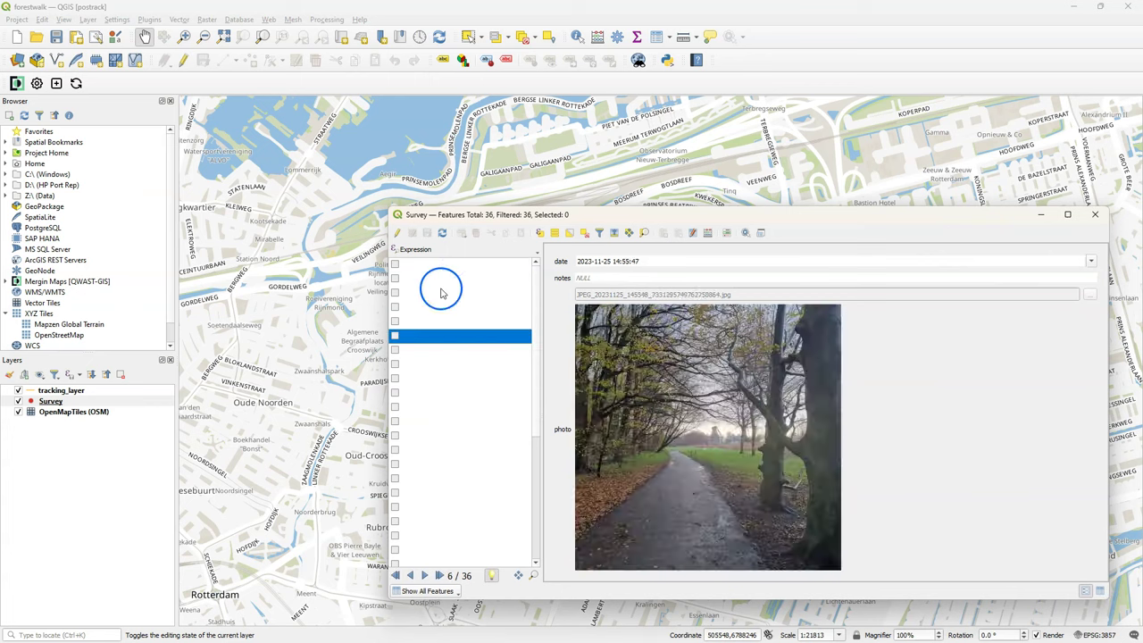
{"action": "key", "text": "Down"}
{"action": "key", "text": "Down"}
{"action": "key", "text": "Down"}
{"action": "key", "text": "Down"}
{"action": "key", "text": "Down"}
{"action": "key", "text": "Down"}
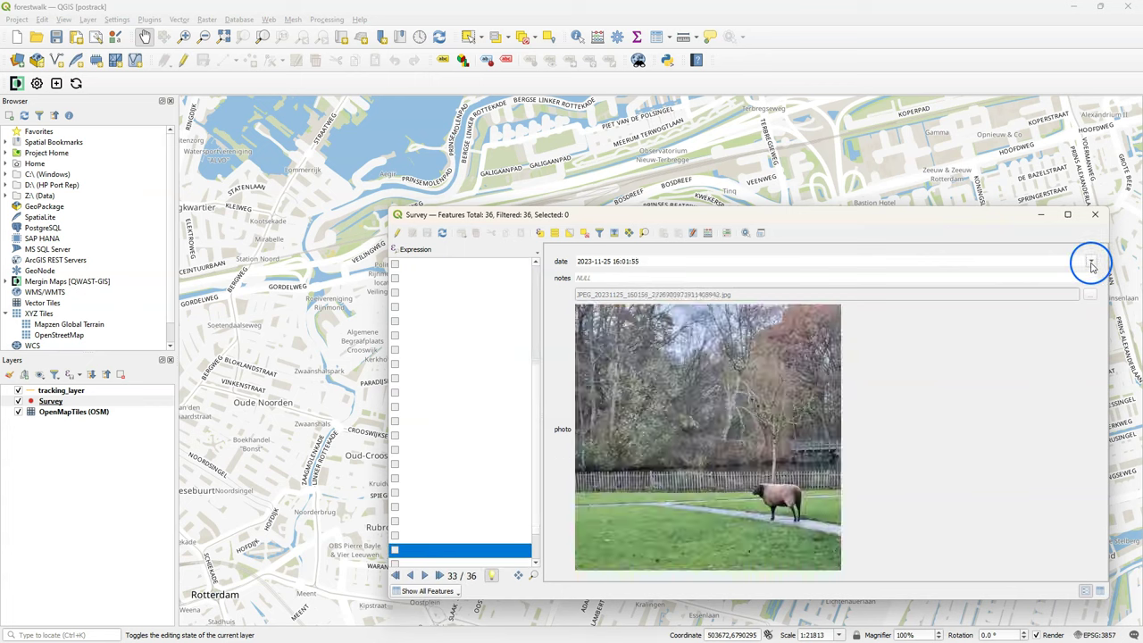
{"action": "left_click", "coordinate": [1094, 215]}
Open tracking_layer's attribute table and review the times and distances of all seven tracks.
{"action": "left_click", "coordinate": [65, 391]}
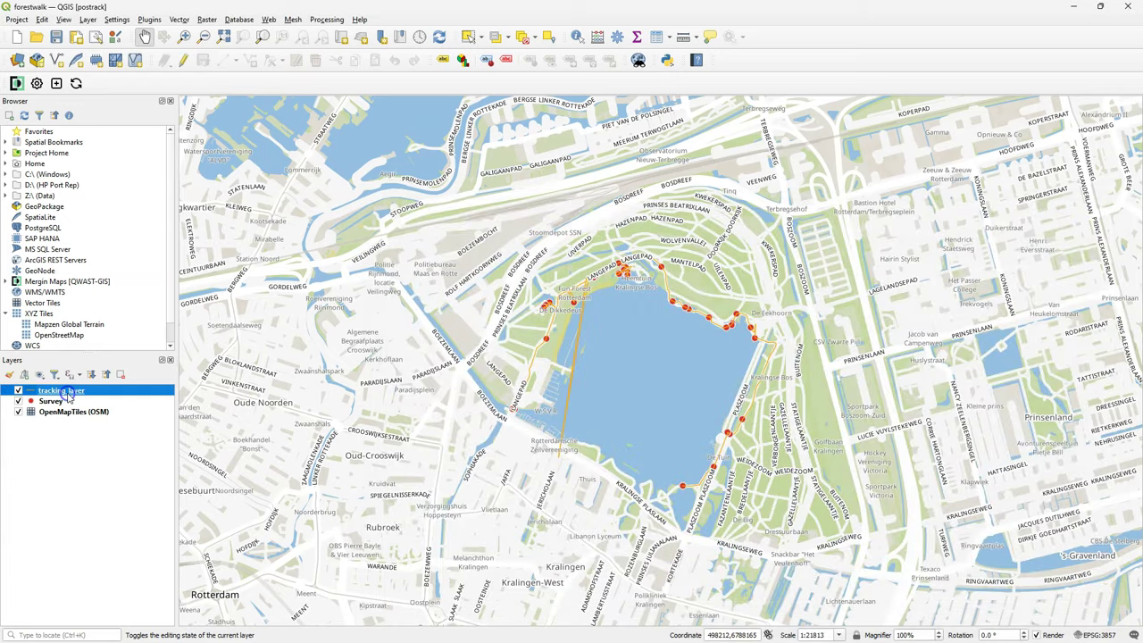
{"action": "right_click", "coordinate": [68, 392]}
{"action": "left_click", "coordinate": [115, 259]}
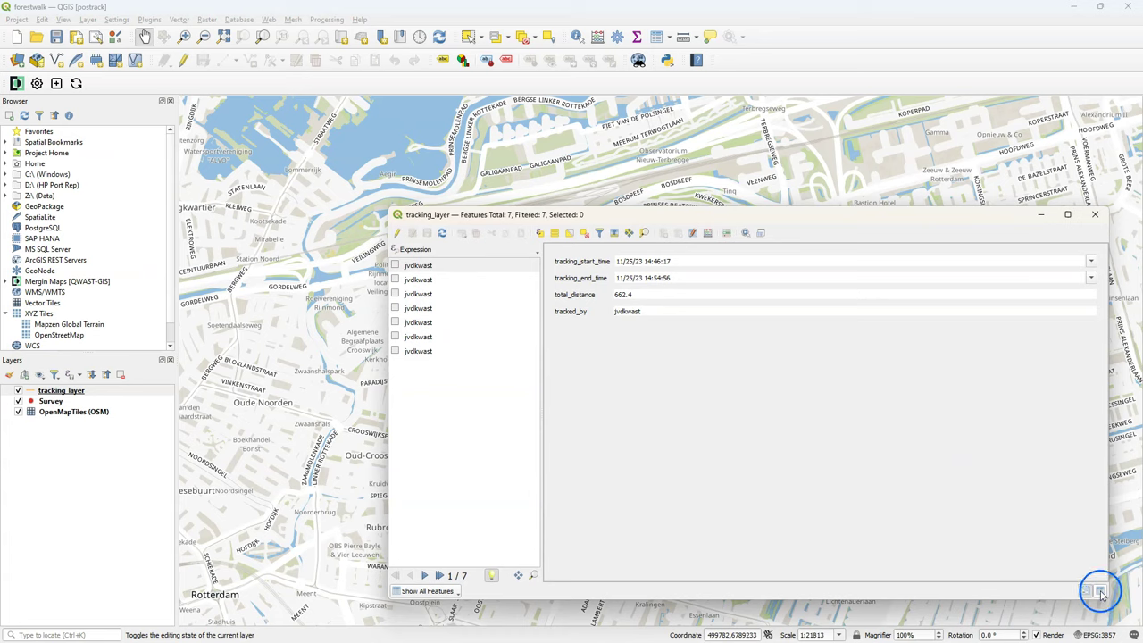
{"action": "left_click", "coordinate": [1098, 591]}
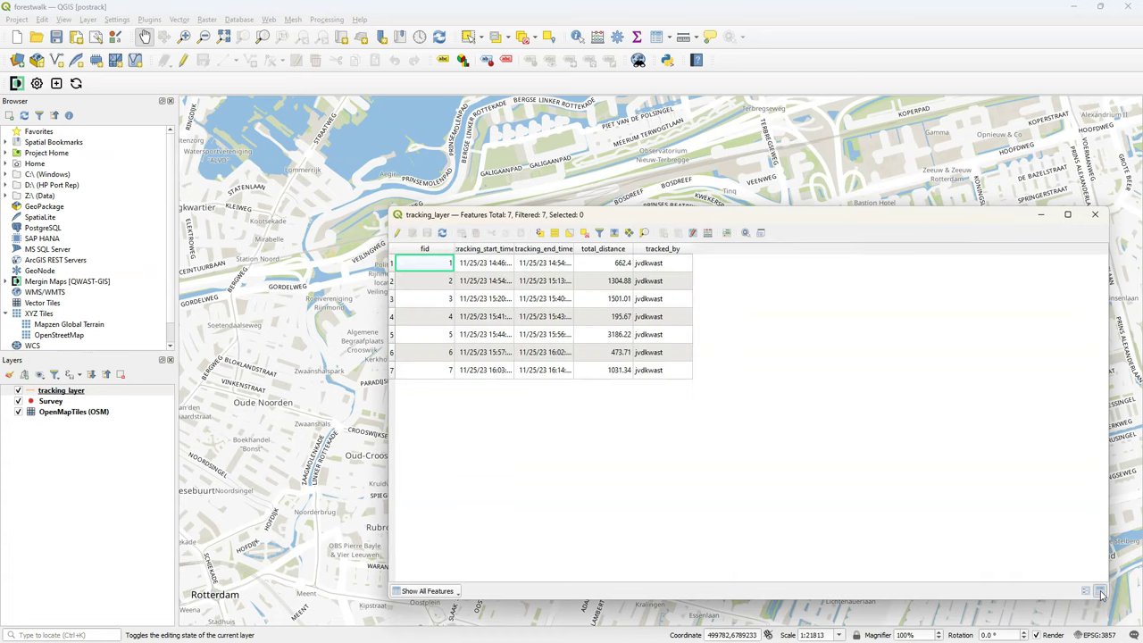
{"action": "left_click", "coordinate": [1085, 591]}
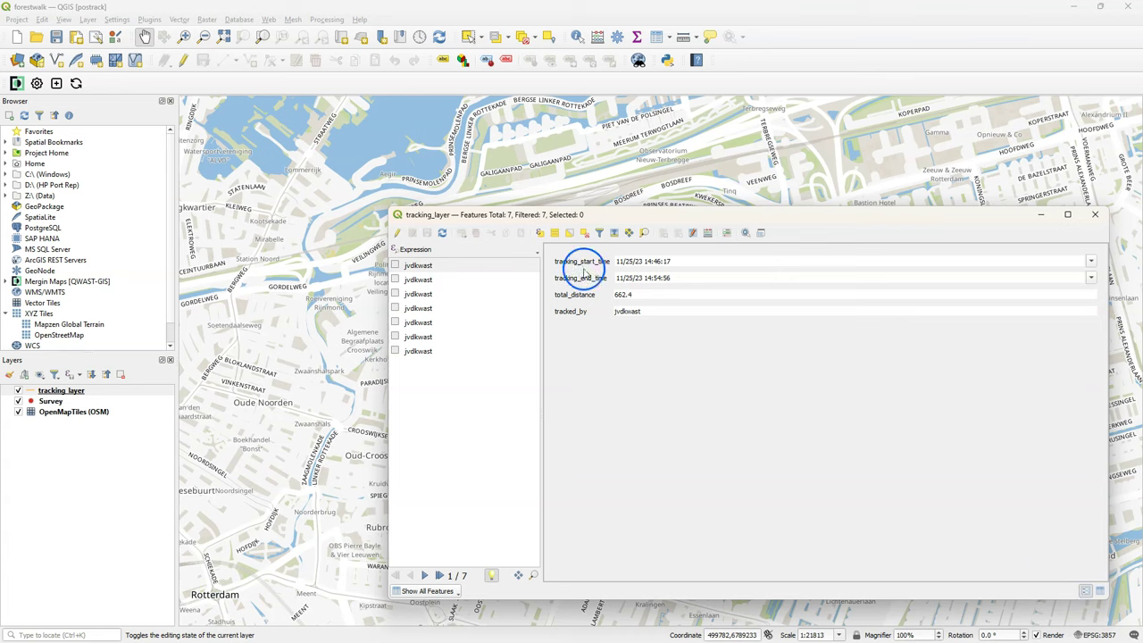
{"action": "left_click", "coordinate": [421, 281]}
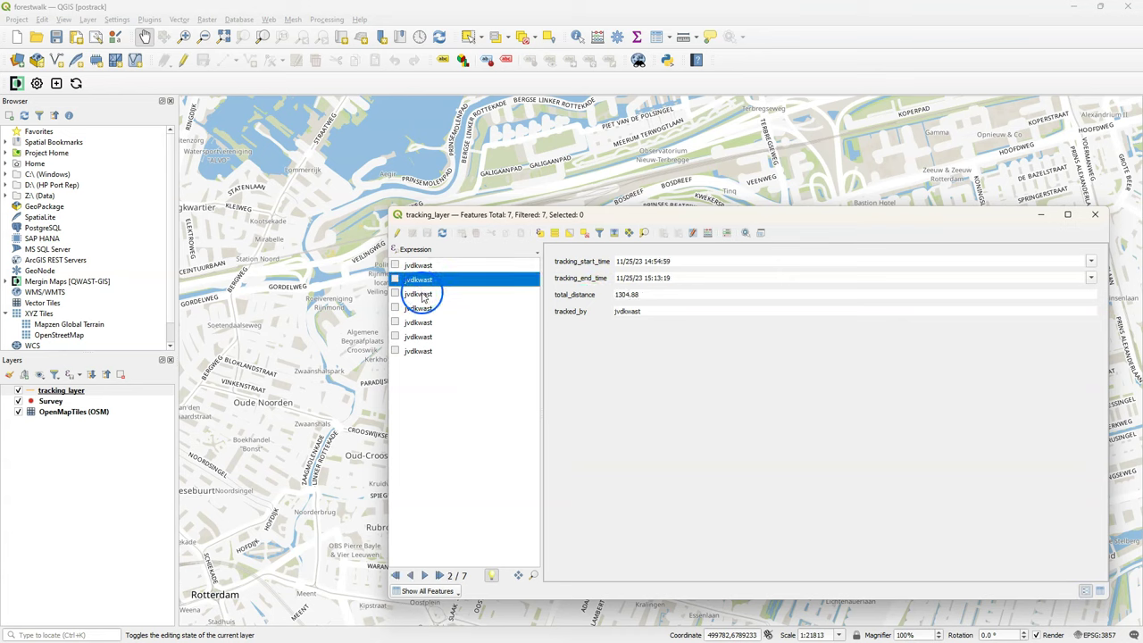
{"action": "left_click", "coordinate": [421, 294]}
{"action": "left_click", "coordinate": [420, 310]}
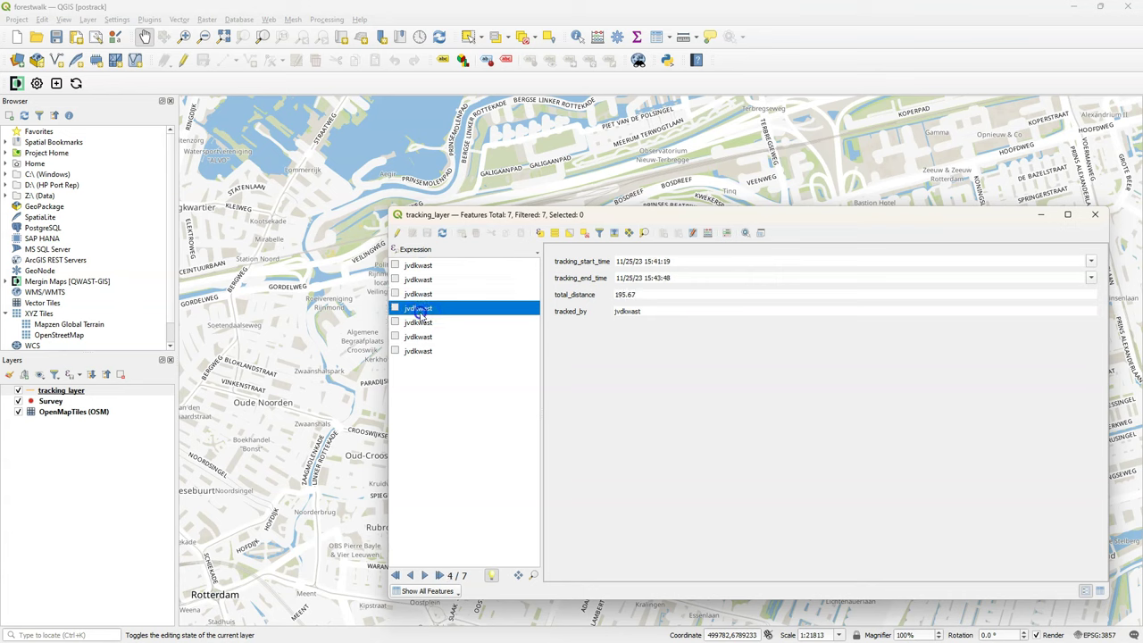
{"action": "left_click", "coordinate": [419, 323]}
{"action": "left_click", "coordinate": [416, 340]}
{"action": "left_click", "coordinate": [419, 352]}
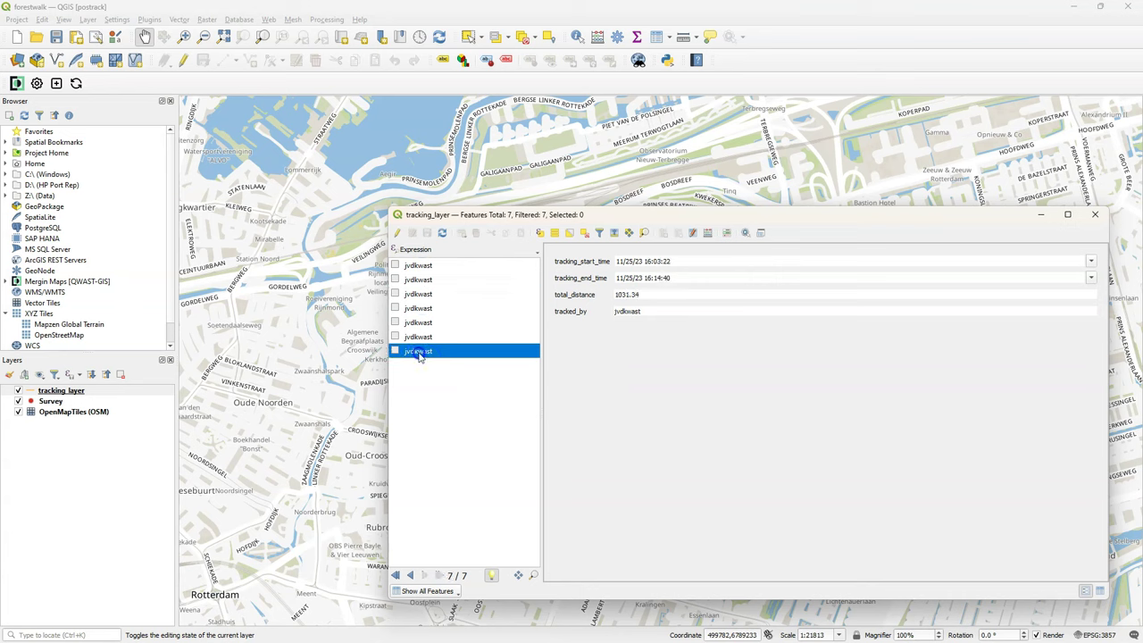
Close the attribute table and turn on editing for tracking_layer.
{"action": "left_click", "coordinate": [843, 510]}
{"action": "left_click", "coordinate": [1095, 214]}
{"action": "left_click", "coordinate": [182, 60]}
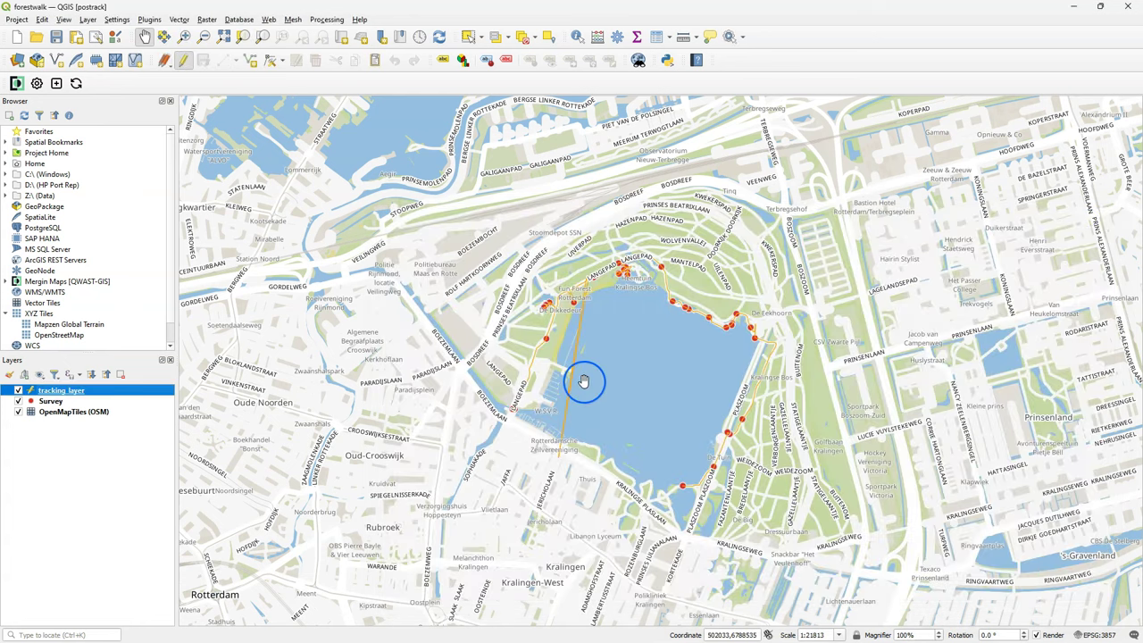
Delete the stray vertex making the line across the lake, then stop editing and save tracking_layer.
{"action": "scroll", "coordinate": [564, 414], "scroll_direction": "up", "scroll_amount": 1}
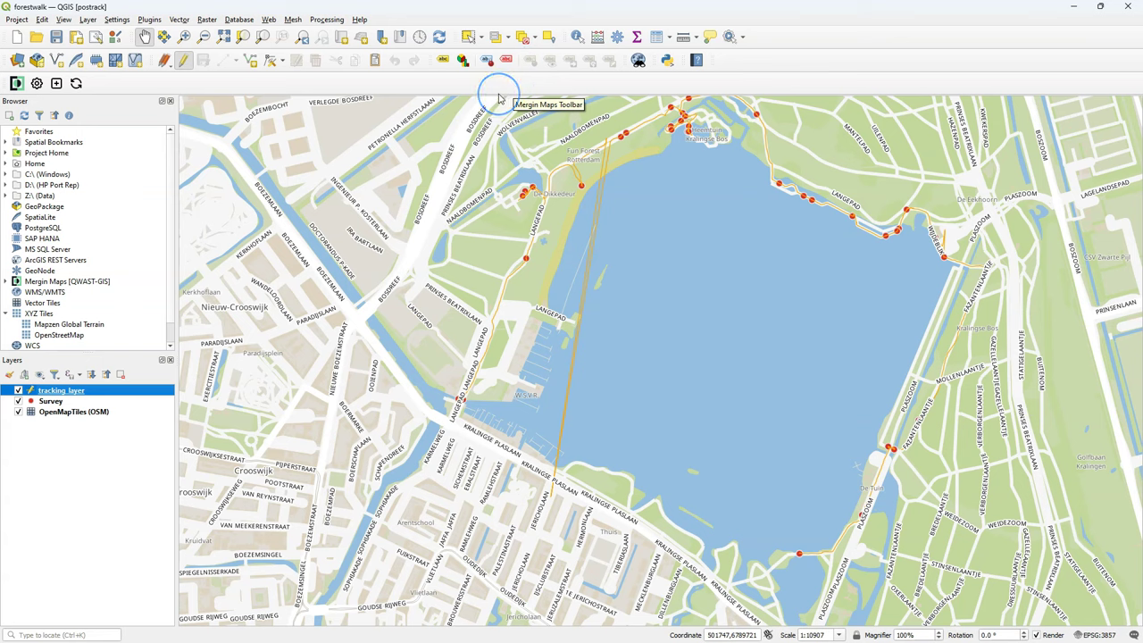
{"action": "left_click", "coordinate": [469, 38]}
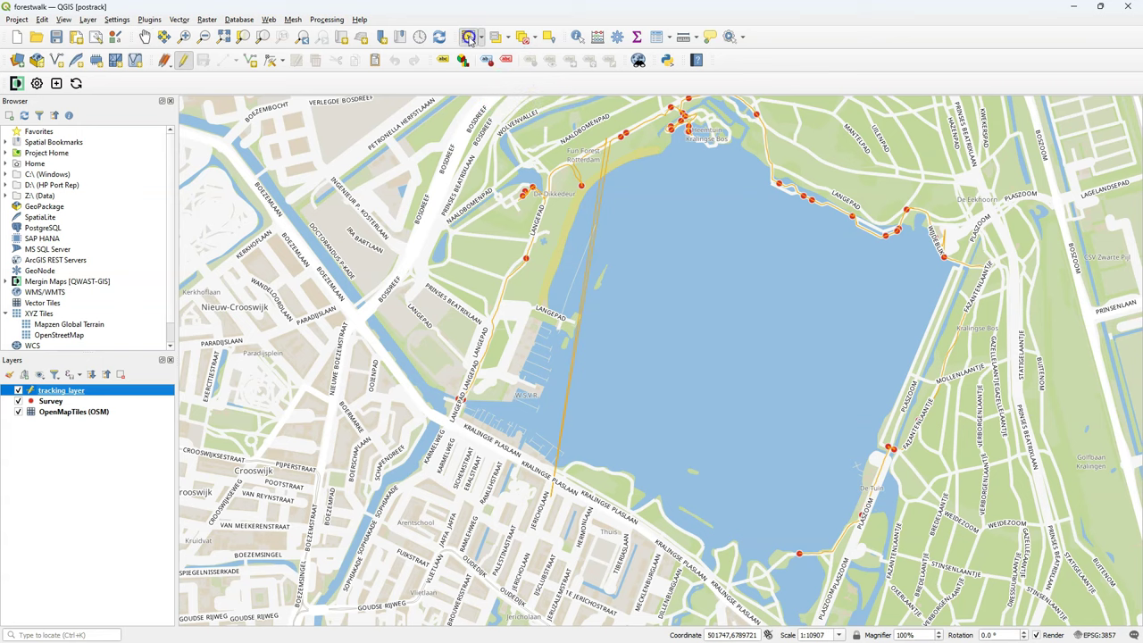
{"action": "left_click", "coordinate": [589, 282]}
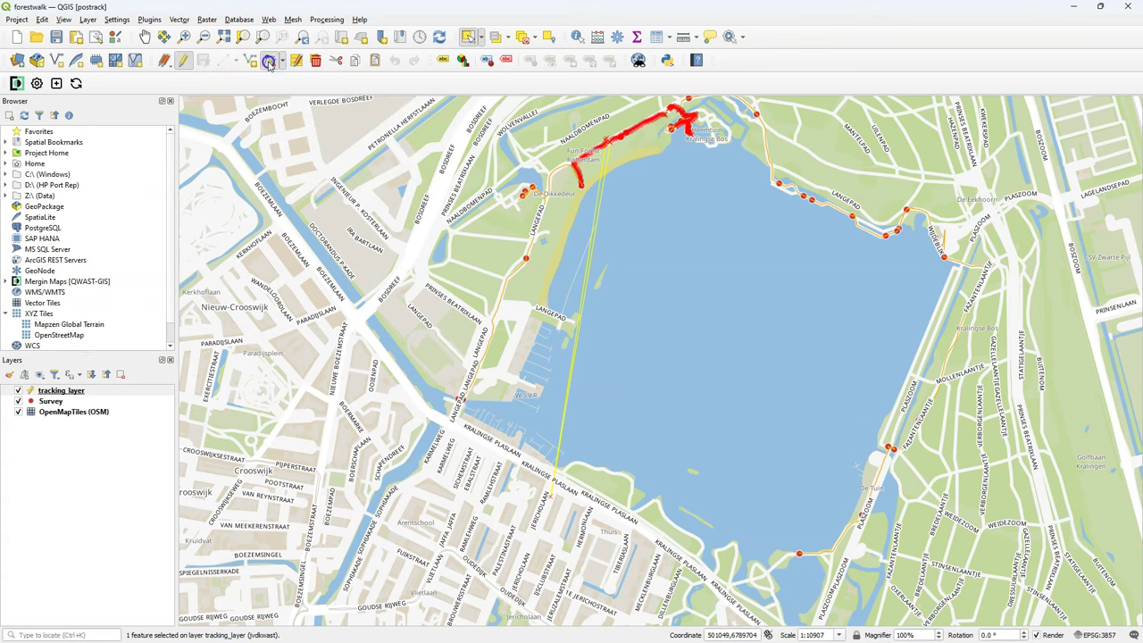
{"action": "left_click", "coordinate": [270, 61]}
{"action": "left_click", "coordinate": [551, 516]}
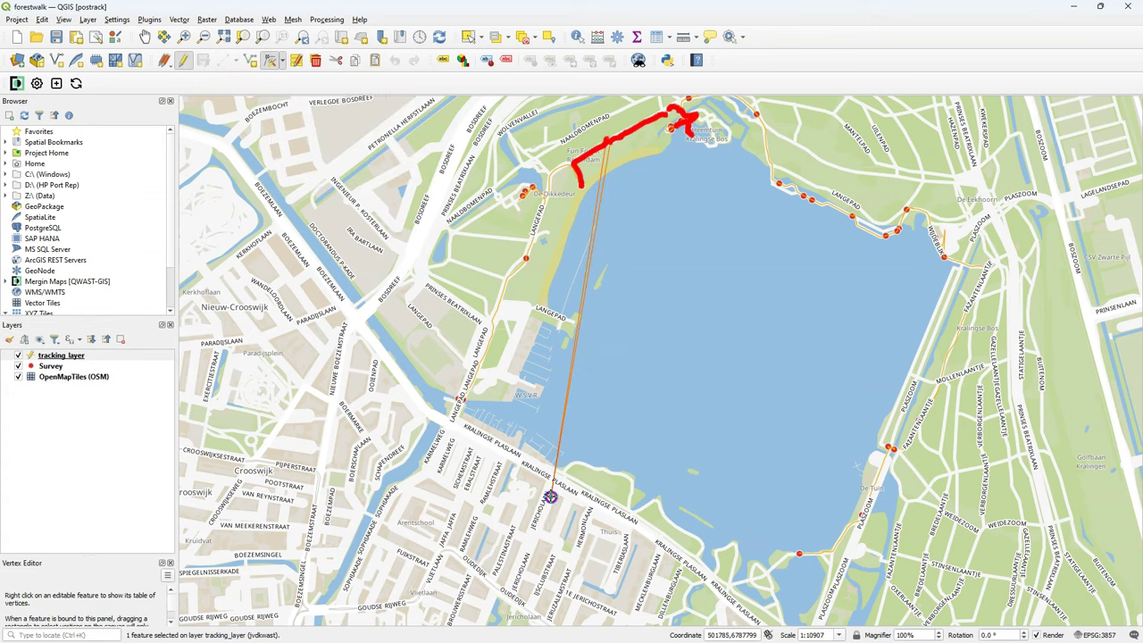
{"action": "left_click", "coordinate": [551, 496]}
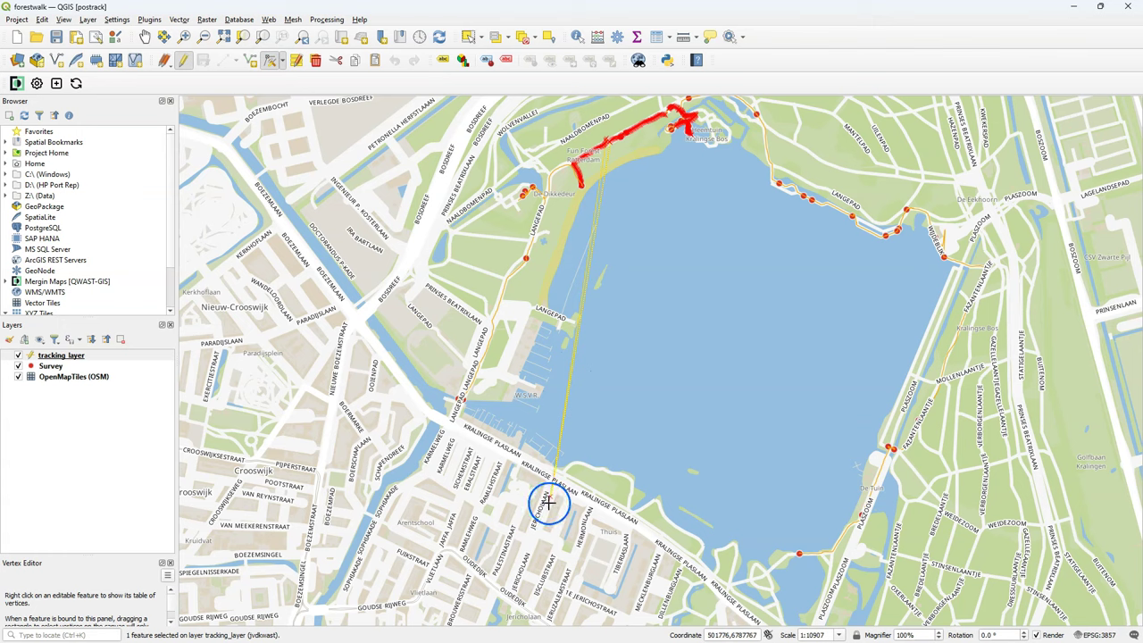
{"action": "key", "text": "Delete"}
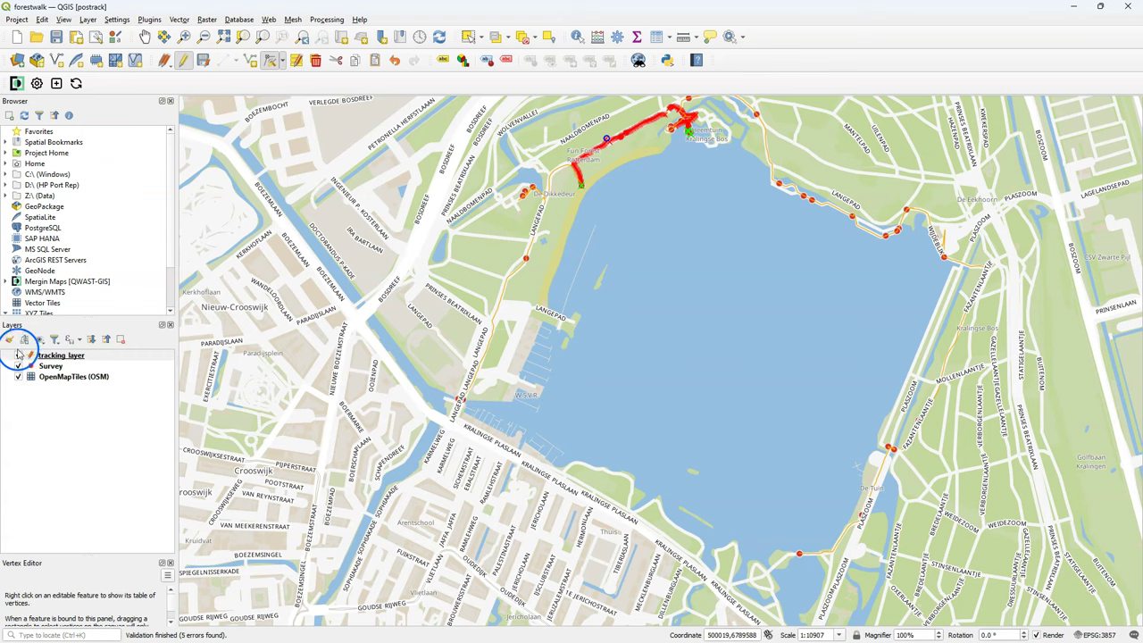
{"action": "left_click", "coordinate": [185, 62]}
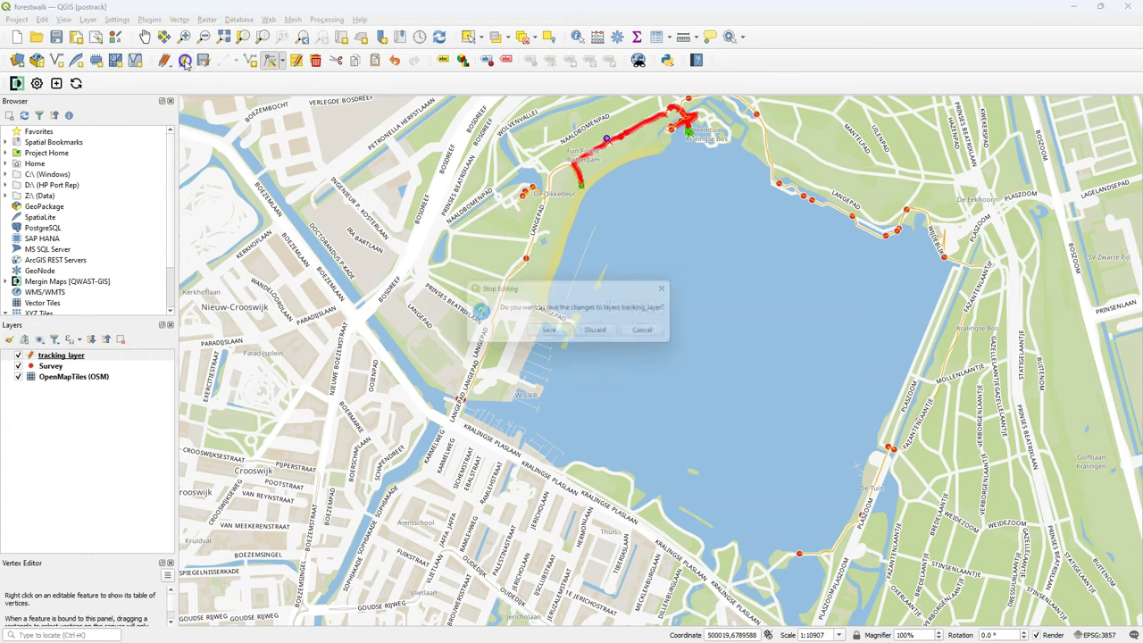
{"action": "left_click", "coordinate": [547, 334]}
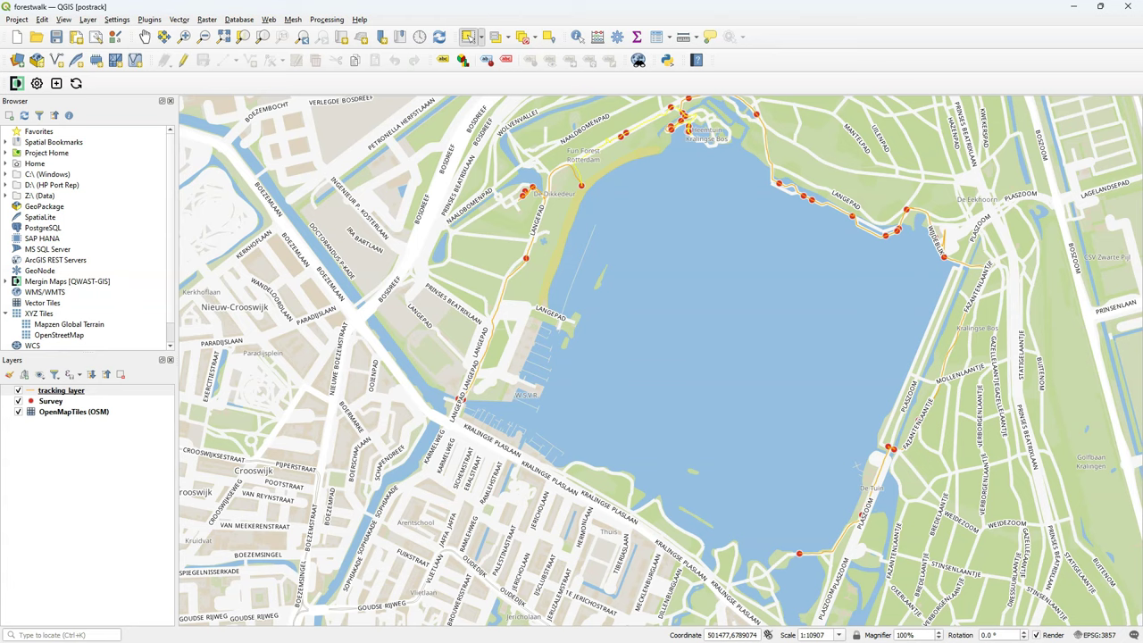
Move the Survey layer above tracking_layer in the layer list.
{"action": "left_click_drag", "start_coordinate": [522, 234], "coordinate": [333, 272]}
{"action": "left_click", "coordinate": [53, 399]}
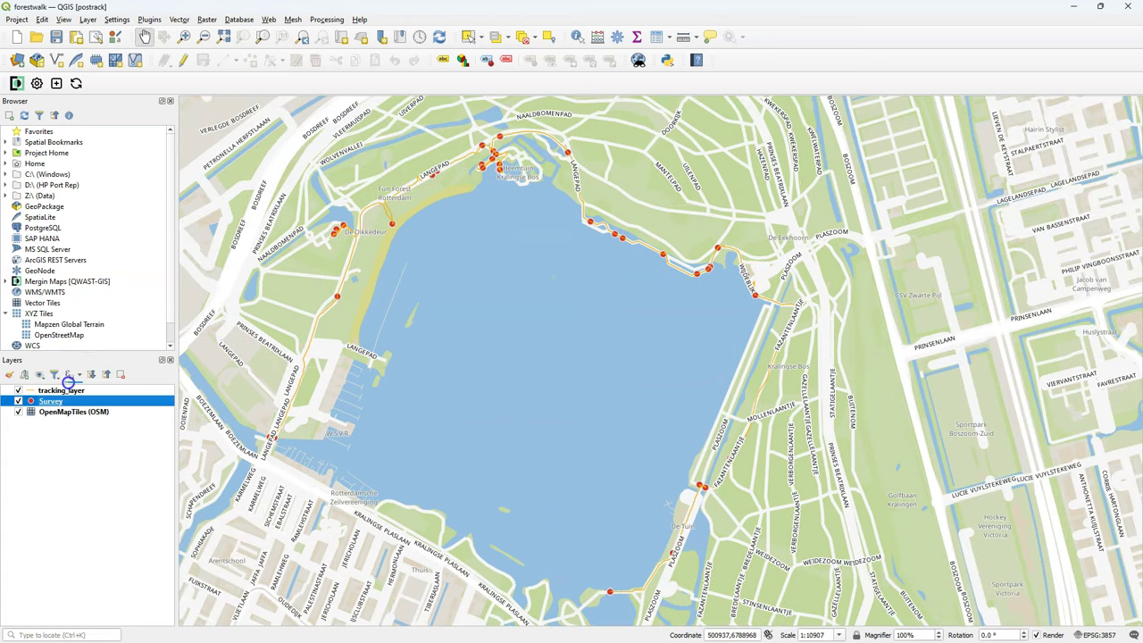
{"action": "left_click_drag", "start_coordinate": [70, 385], "coordinate": [71, 390]}
{"action": "left_click", "coordinate": [39, 375]}
{"action": "left_click", "coordinate": [10, 375]}
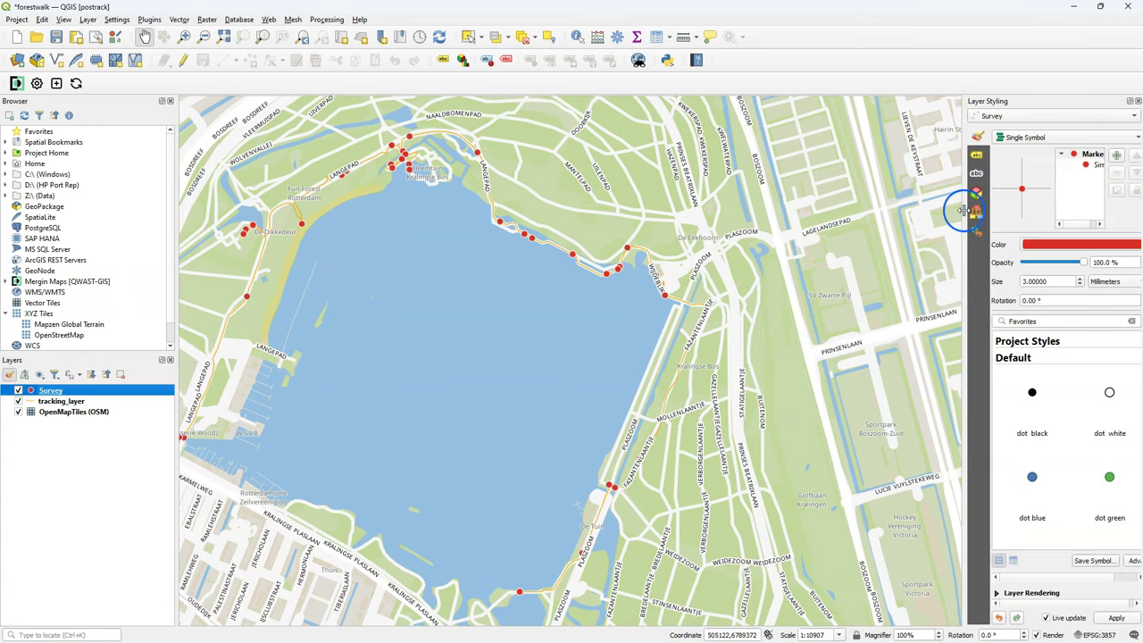
Change Survey's simple marker to a Raster Image Marker with a data-defined image path.
{"action": "left_click_drag", "start_coordinate": [961, 210], "coordinate": [884, 210]}
{"action": "left_click", "coordinate": [1021, 167]}
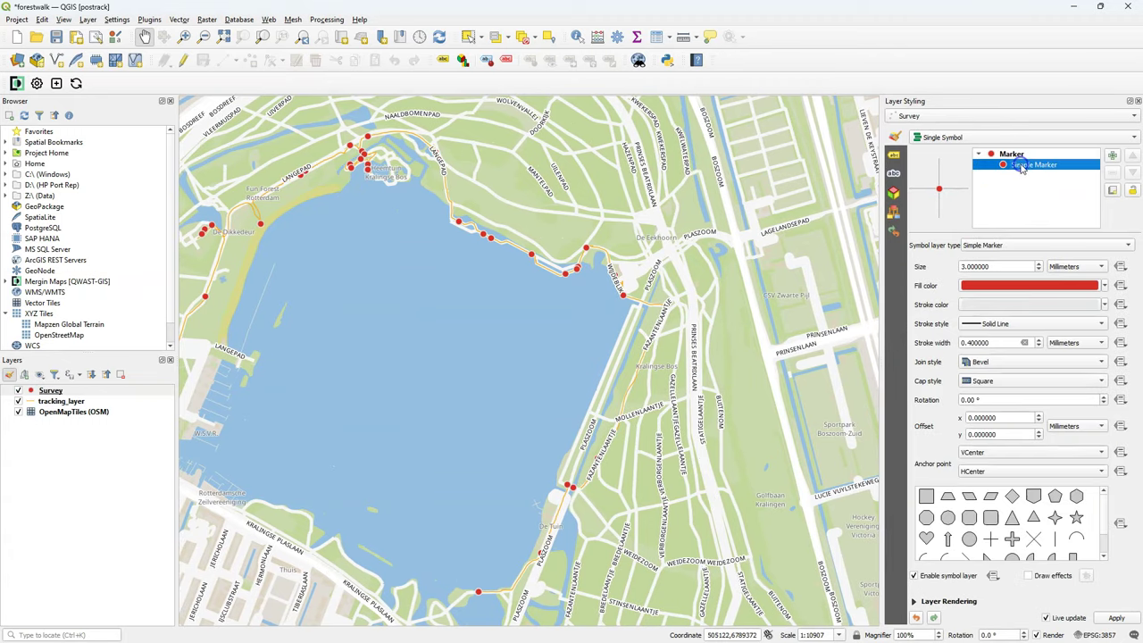
{"action": "left_click", "coordinate": [985, 245]}
{"action": "left_click", "coordinate": [989, 232]}
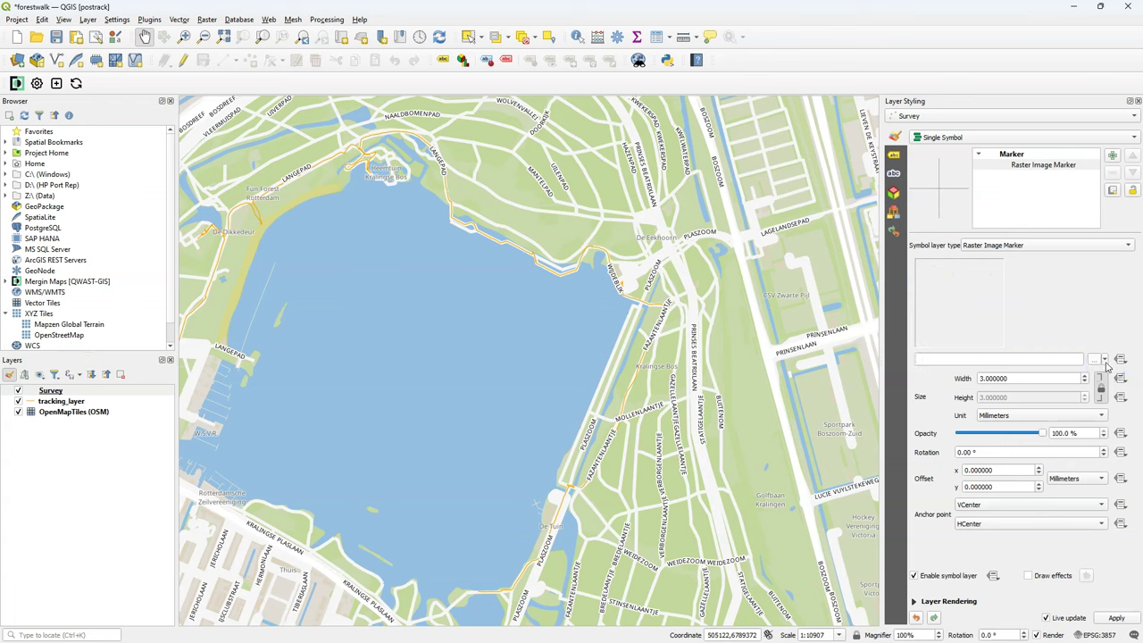
{"action": "left_click", "coordinate": [1105, 363]}
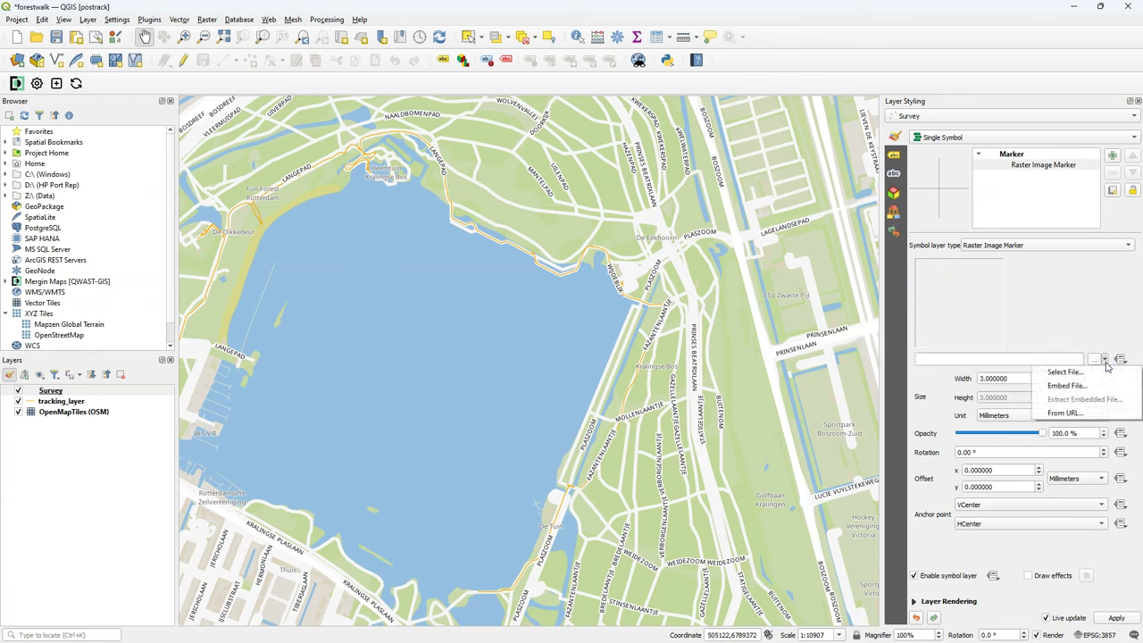
{"action": "left_click", "coordinate": [1095, 334]}
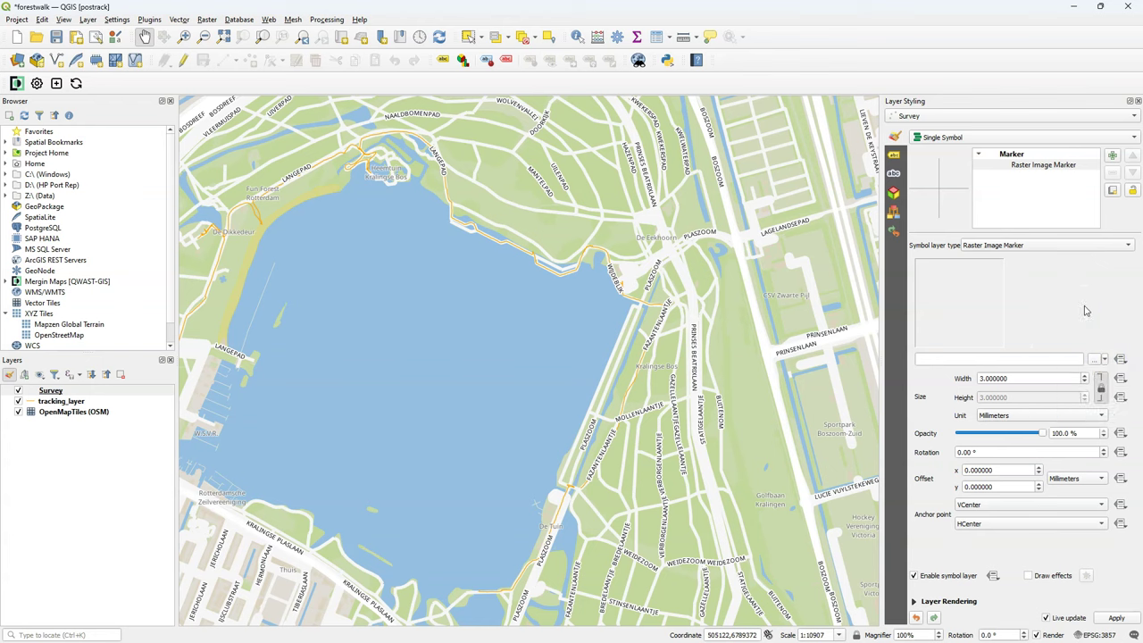
{"action": "left_click", "coordinate": [1121, 359]}
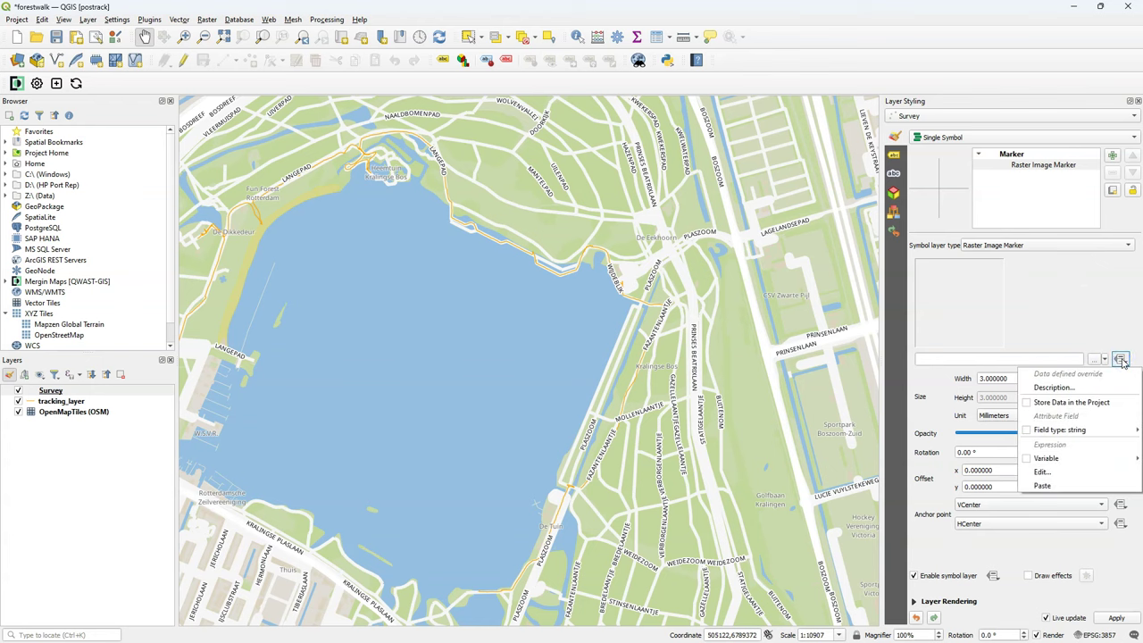
{"action": "left_click", "coordinate": [1040, 474]}
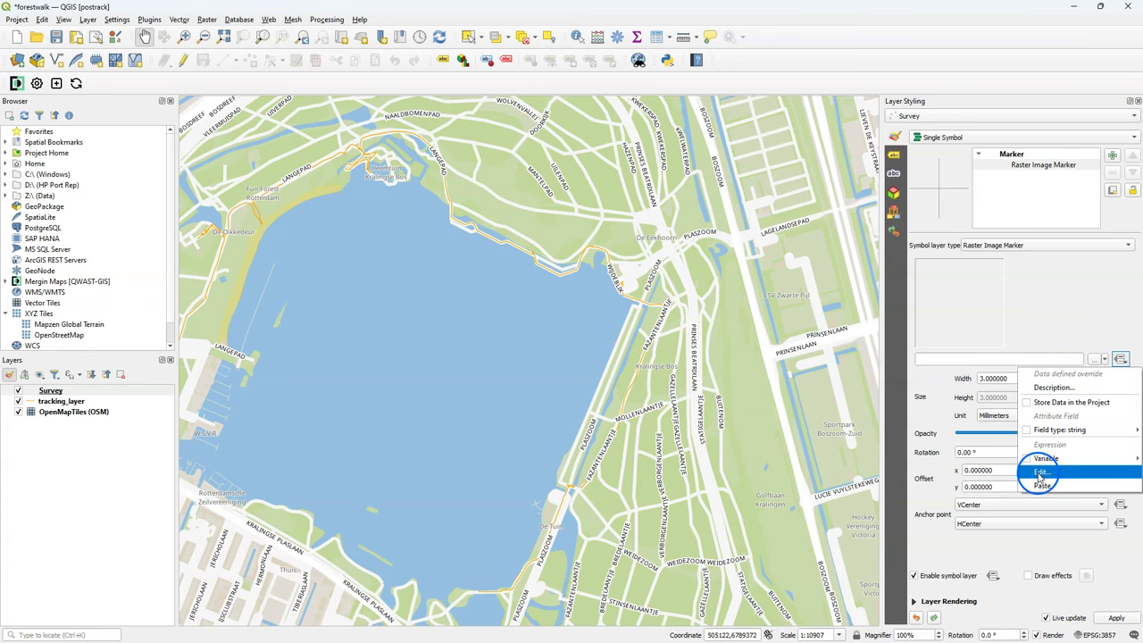
Insert the project_home variable into the image path expression.
{"action": "scroll", "coordinate": [553, 396], "scroll_direction": "down", "scroll_amount": 5}
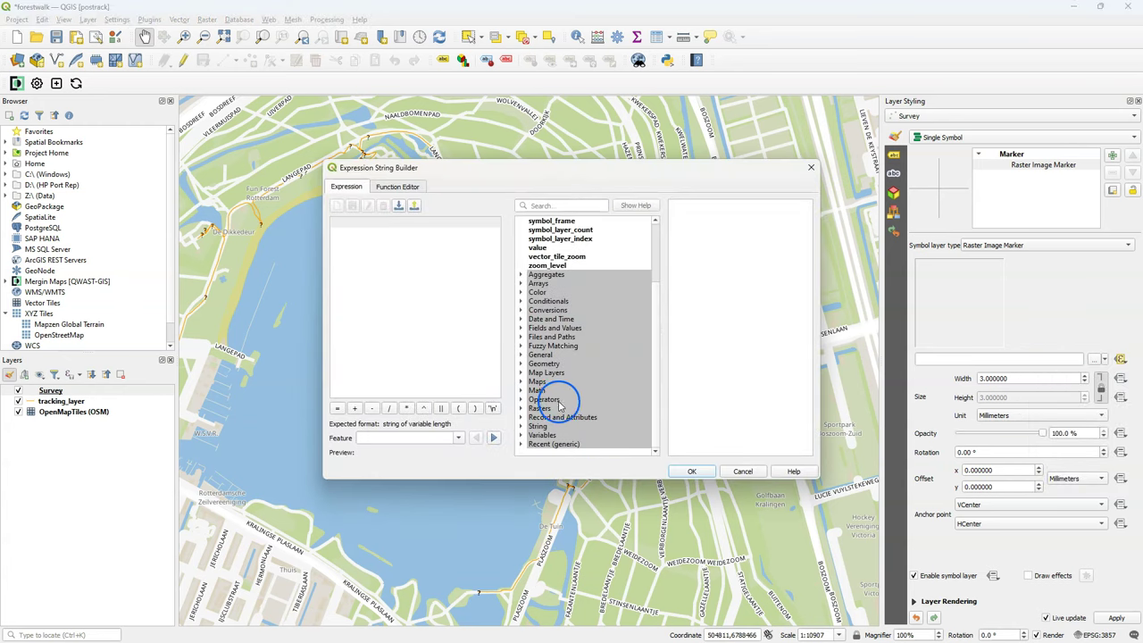
{"action": "left_click", "coordinate": [520, 435]}
{"action": "scroll", "coordinate": [570, 366], "scroll_direction": "down", "scroll_amount": 12}
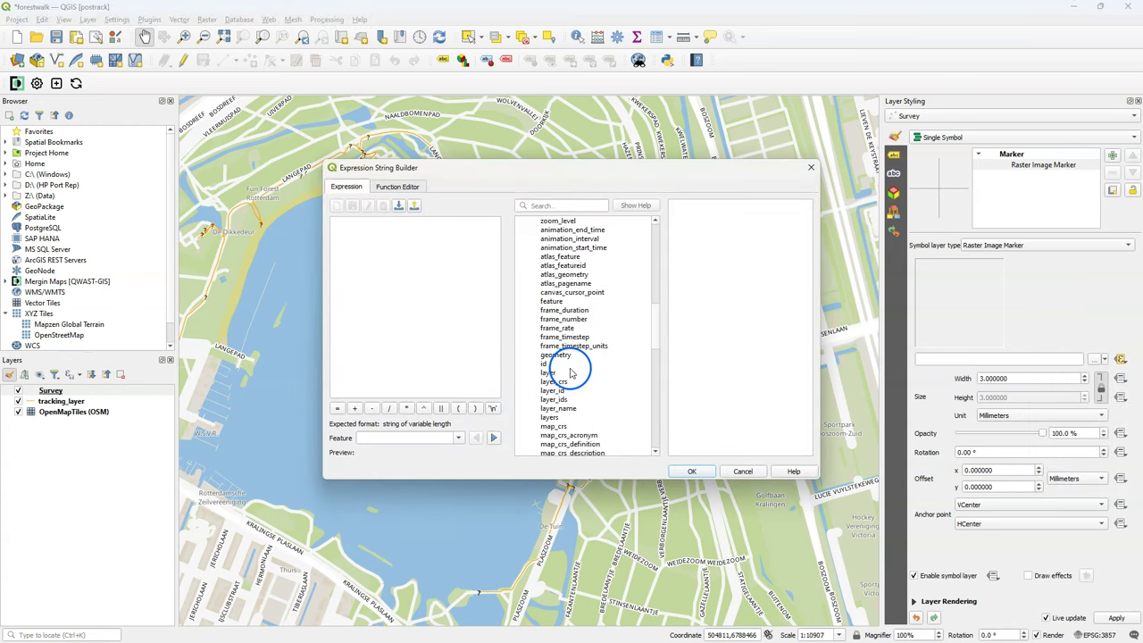
{"action": "scroll", "coordinate": [569, 373], "scroll_direction": "down", "scroll_amount": 4}
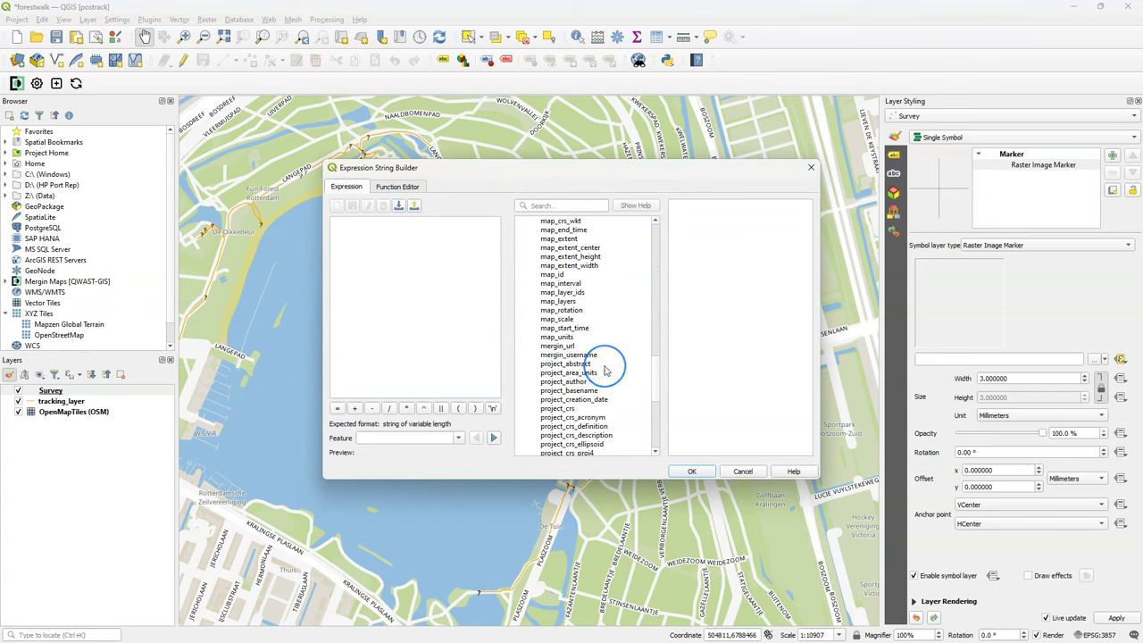
{"action": "scroll", "coordinate": [604, 369], "scroll_direction": "down", "scroll_amount": 5}
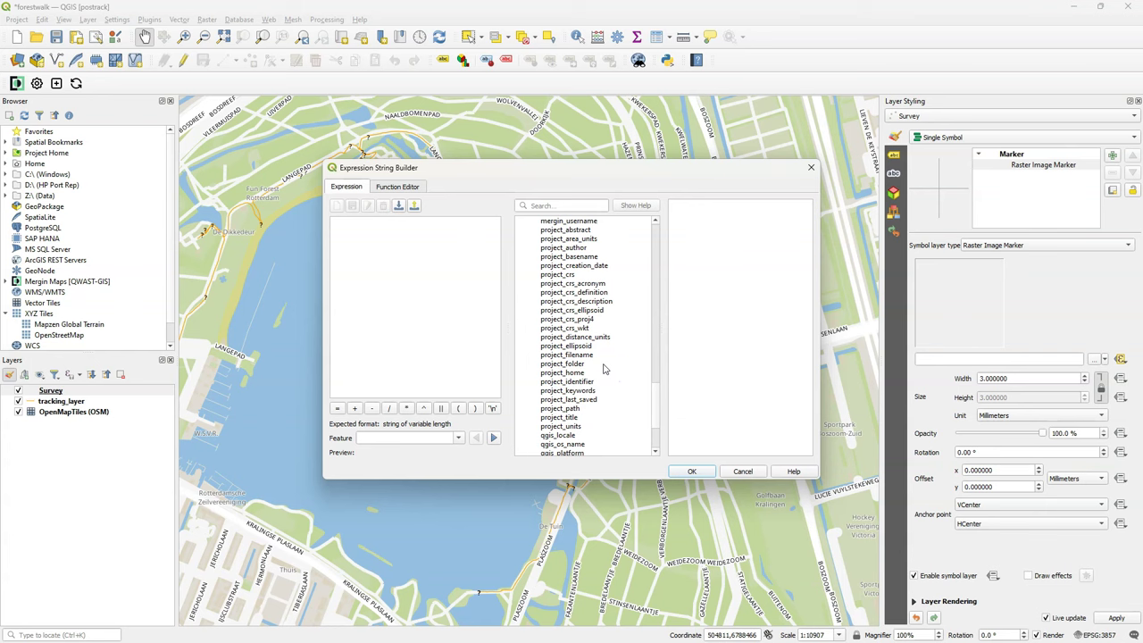
{"action": "left_click", "coordinate": [571, 372]}
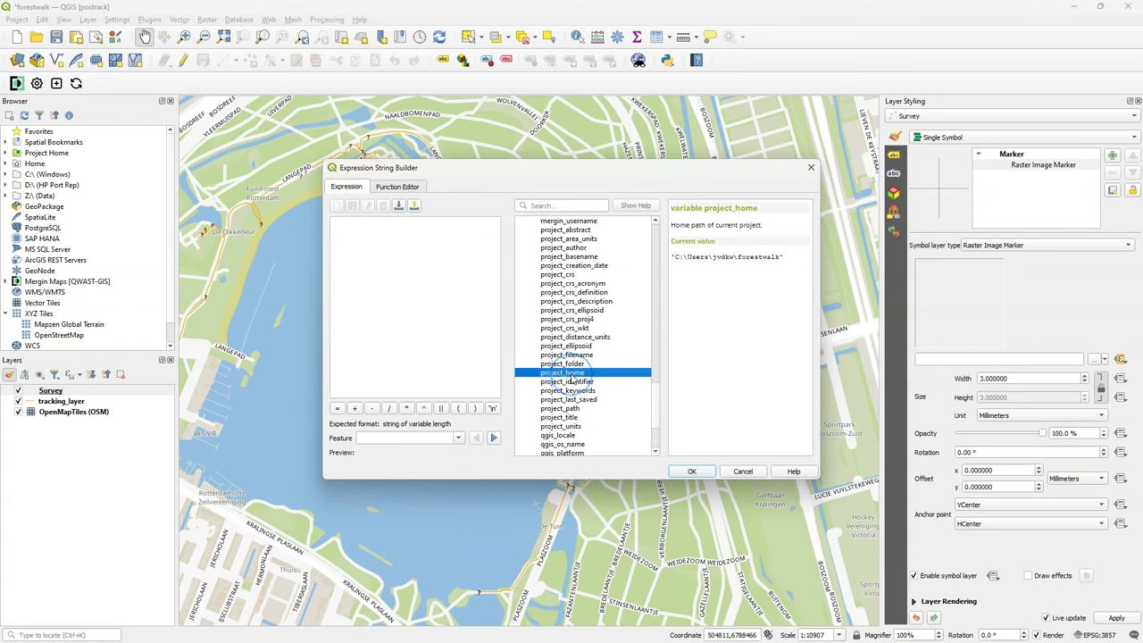
{"action": "double_click", "coordinate": [573, 375]}
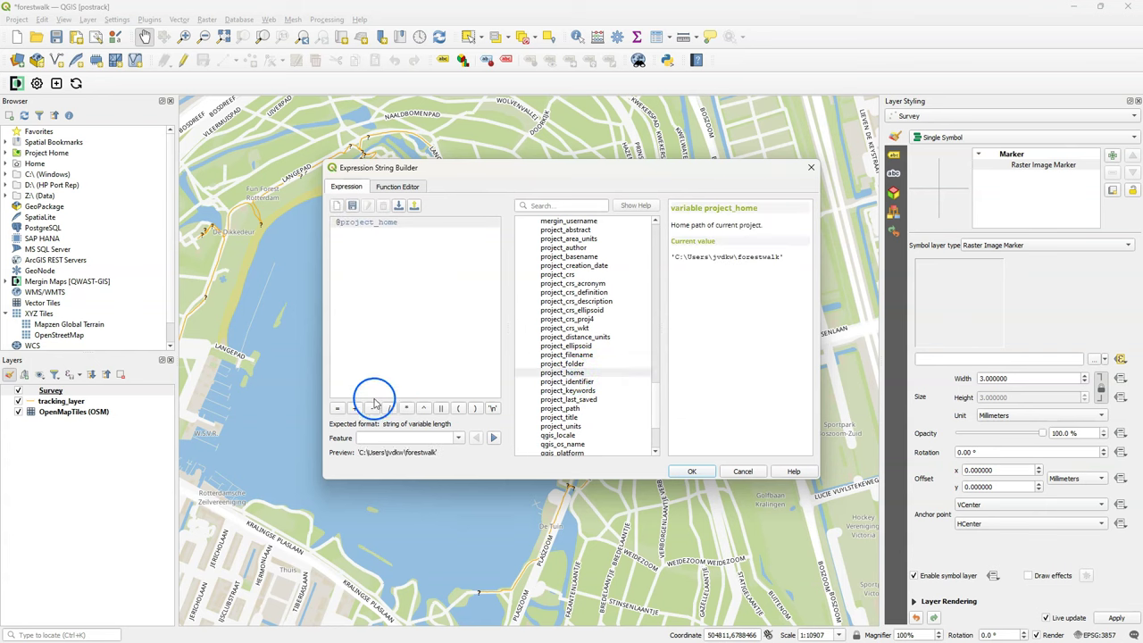
Append a backslash and the photo field to the expression and accept it.
{"action": "left_click", "coordinate": [441, 407]}
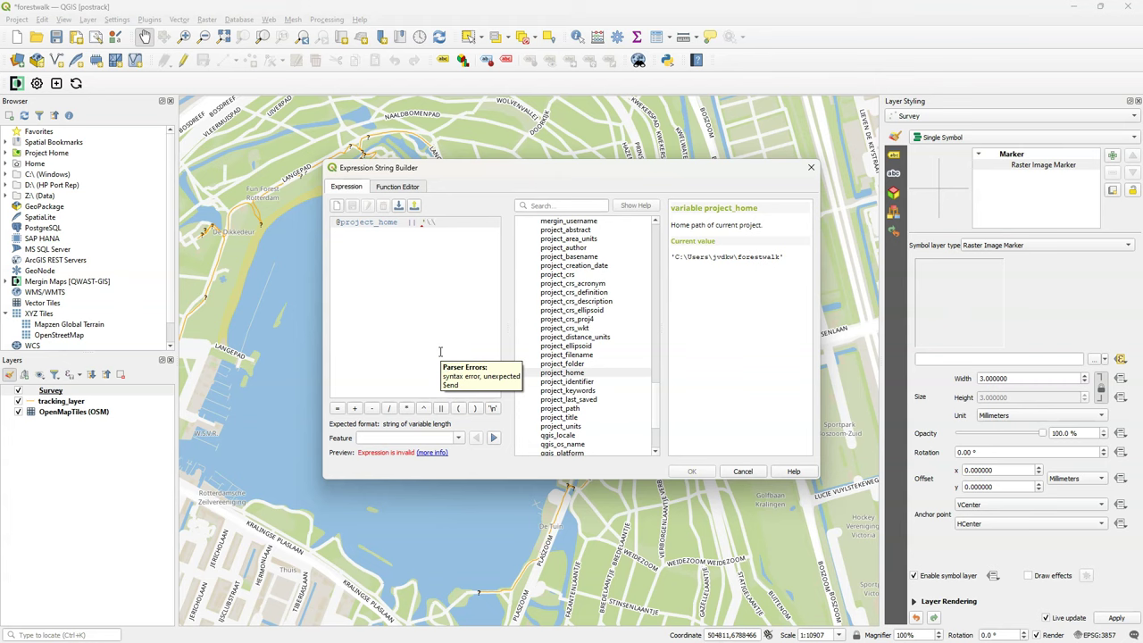
{"action": "left_click", "coordinate": [439, 408]}
{"action": "left_click", "coordinate": [573, 388]}
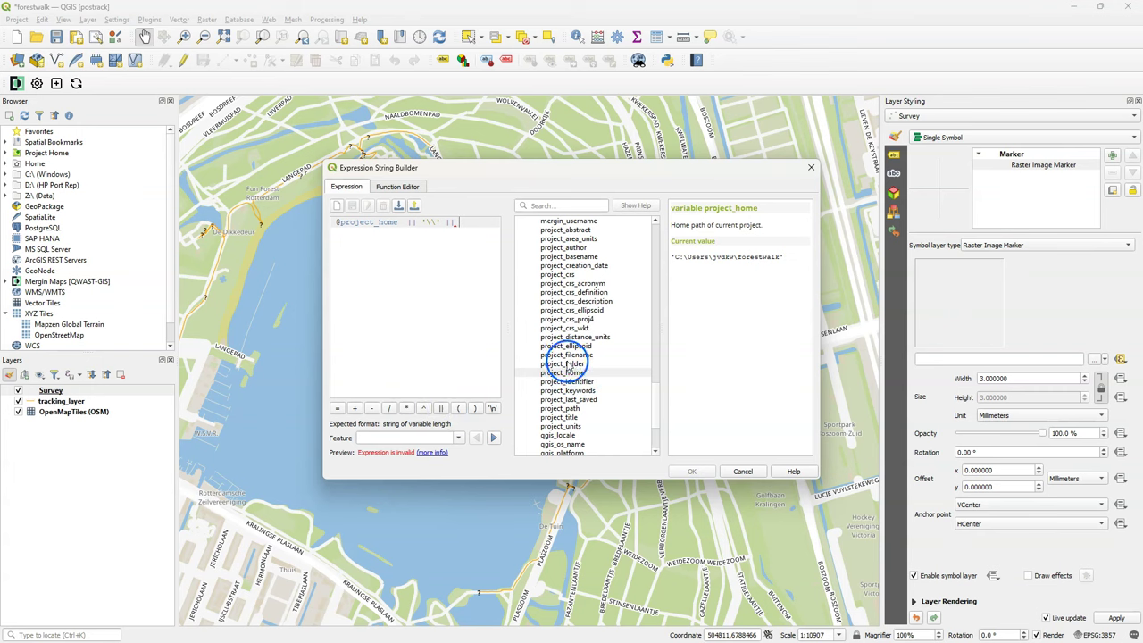
{"action": "left_click_drag", "start_coordinate": [654, 402], "coordinate": [656, 233]}
{"action": "scroll", "coordinate": [601, 370], "scroll_direction": "down", "scroll_amount": 2}
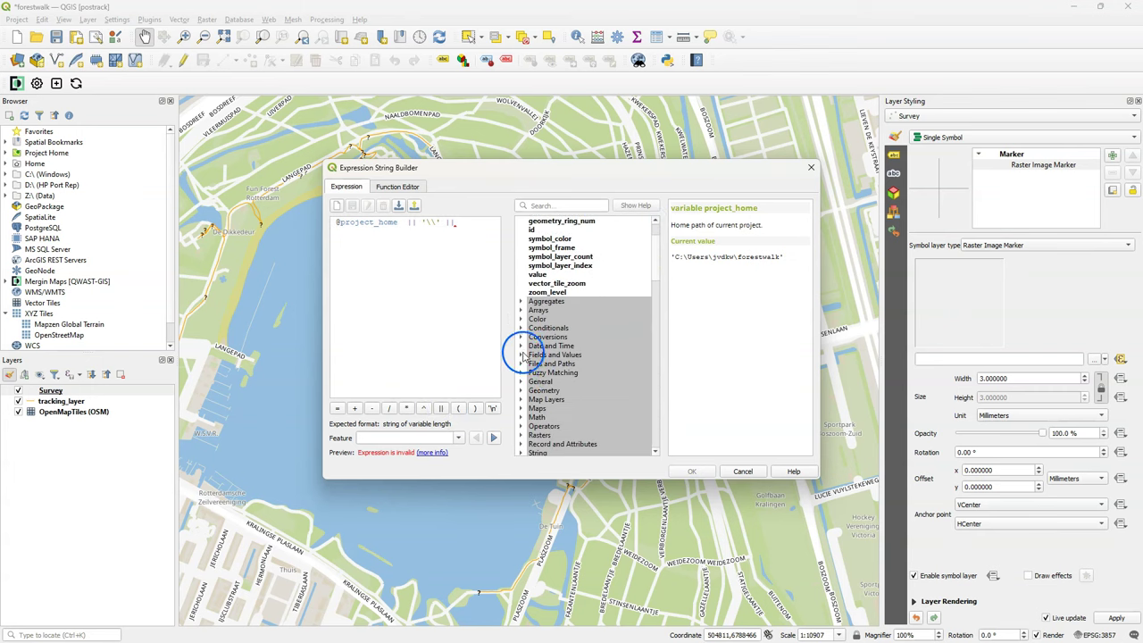
{"action": "left_click", "coordinate": [522, 354]}
{"action": "double_click", "coordinate": [563, 434]}
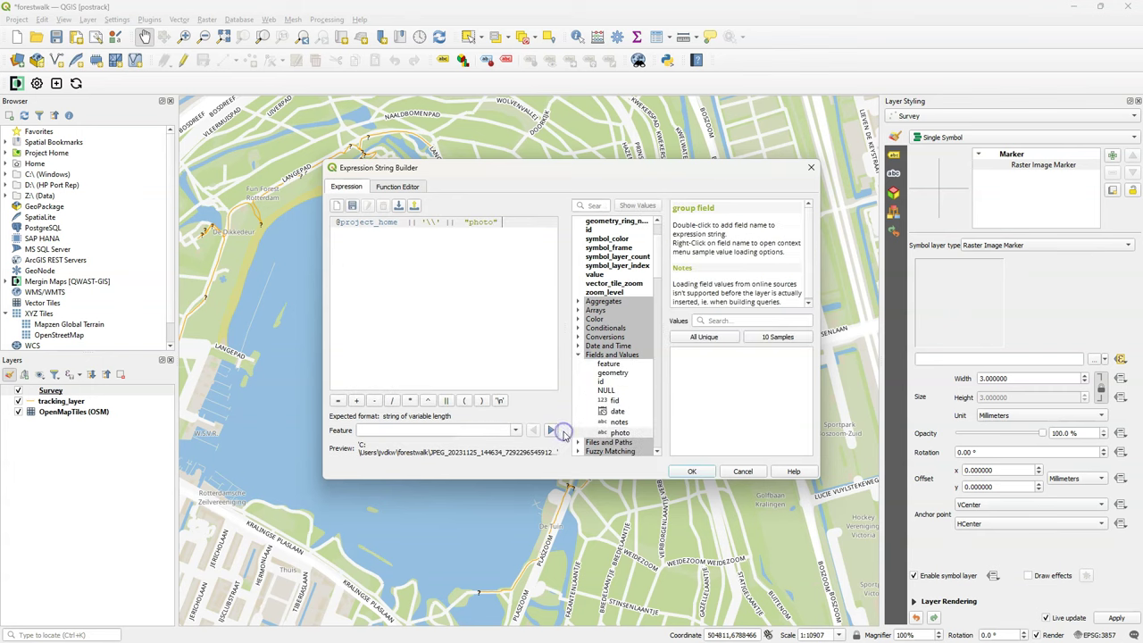
{"action": "left_click", "coordinate": [690, 473]}
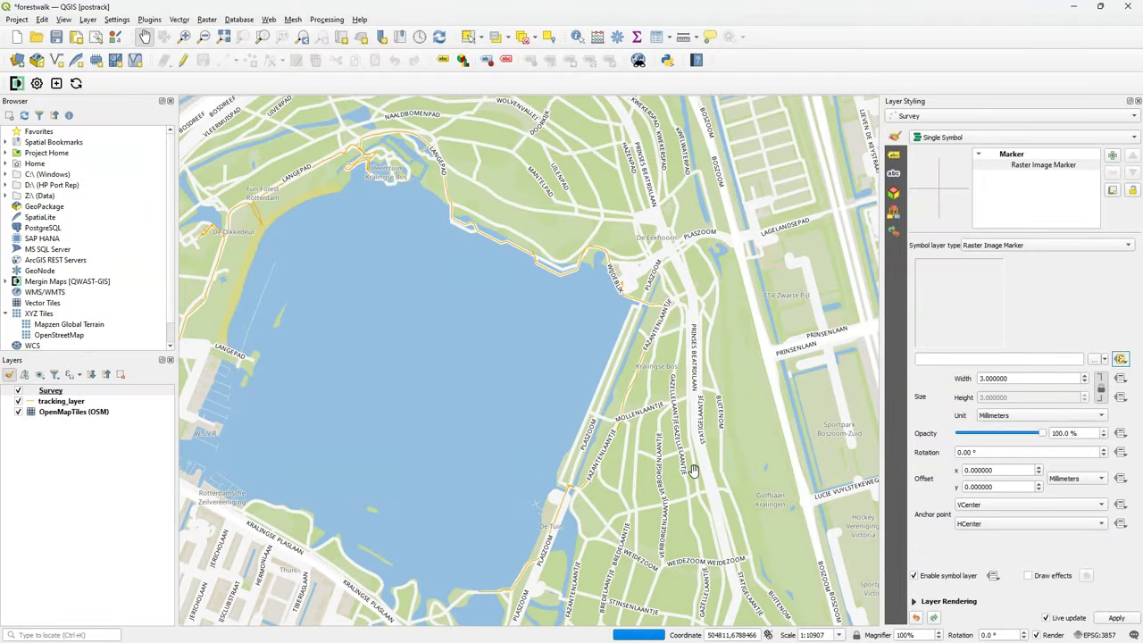
Set the Survey photo marker width to 100, measured in map units.
{"action": "left_click", "coordinate": [982, 379]}
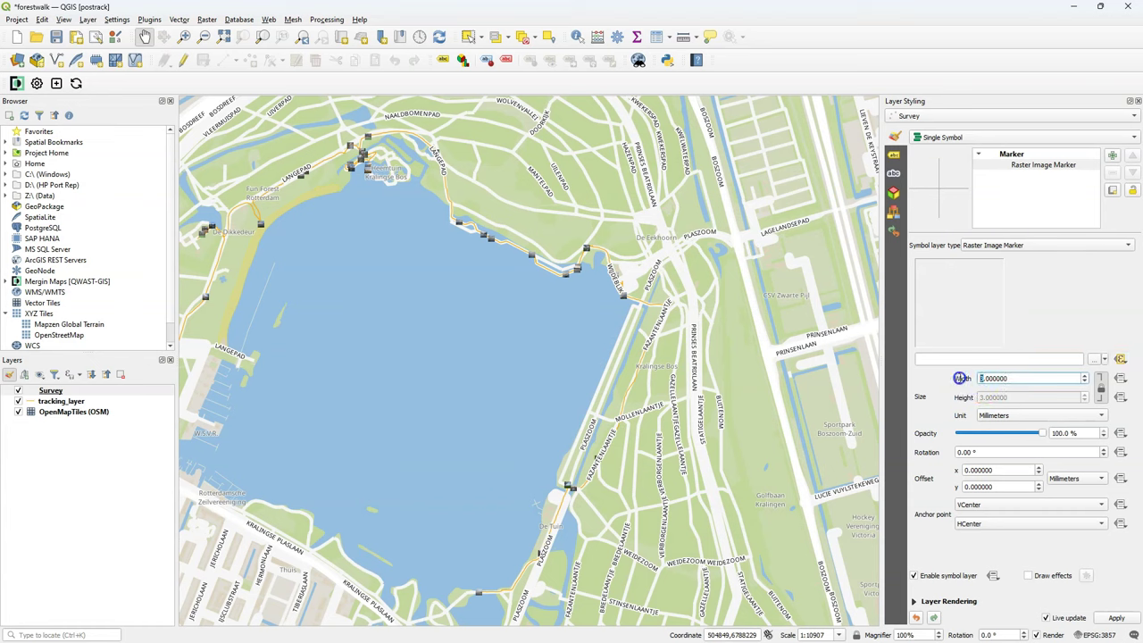
{"action": "type", "text": "0"}
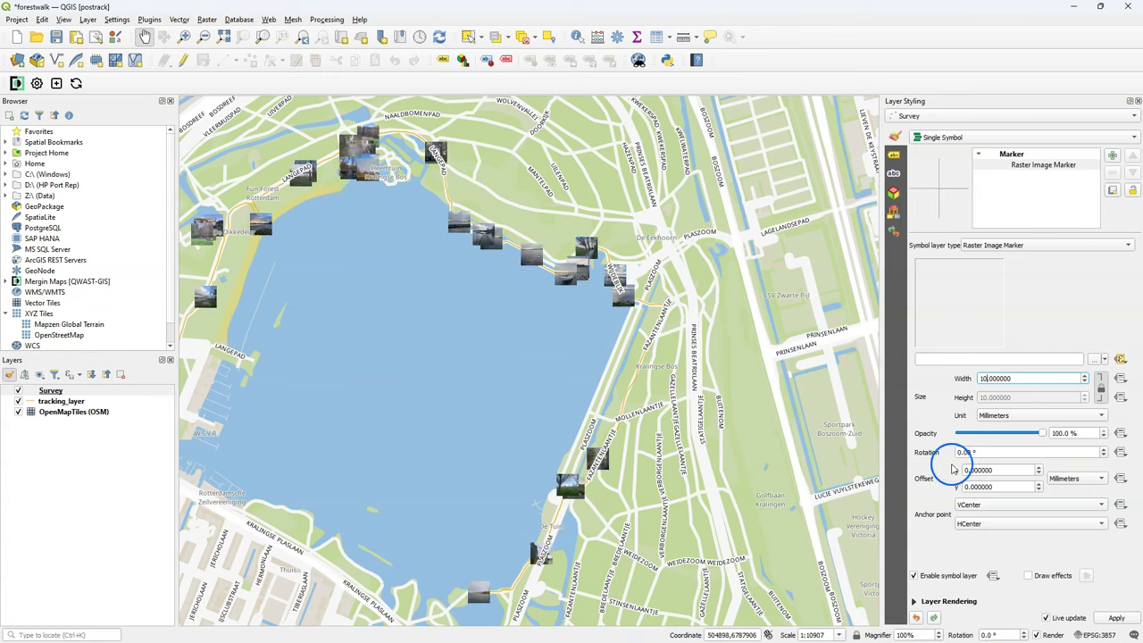
{"action": "left_click", "coordinate": [995, 416]}
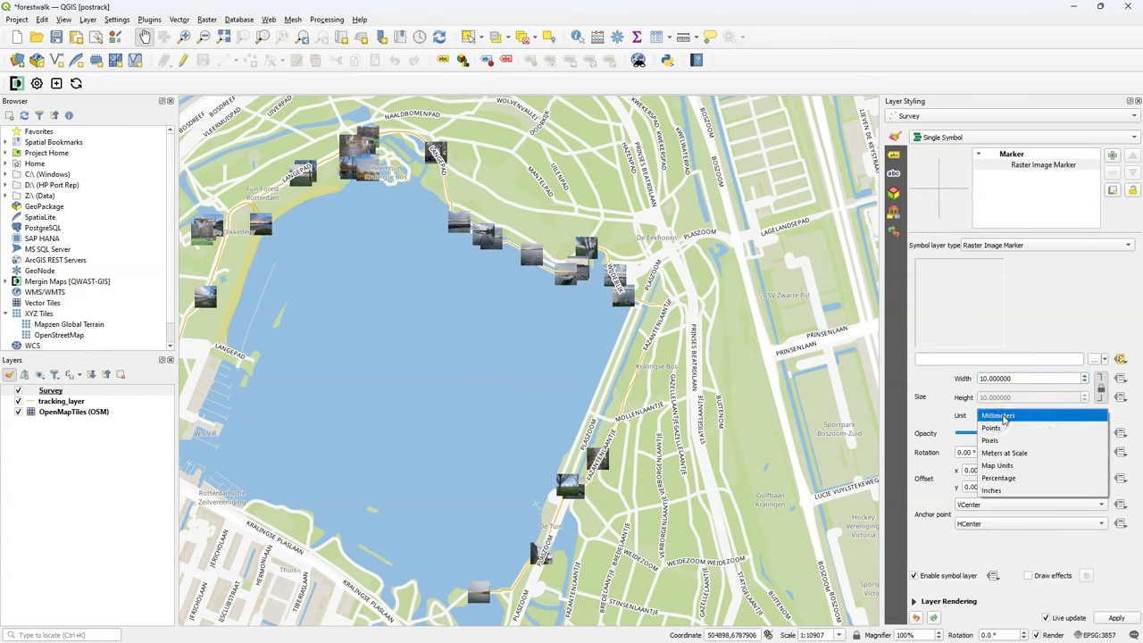
{"action": "left_click", "coordinate": [997, 465]}
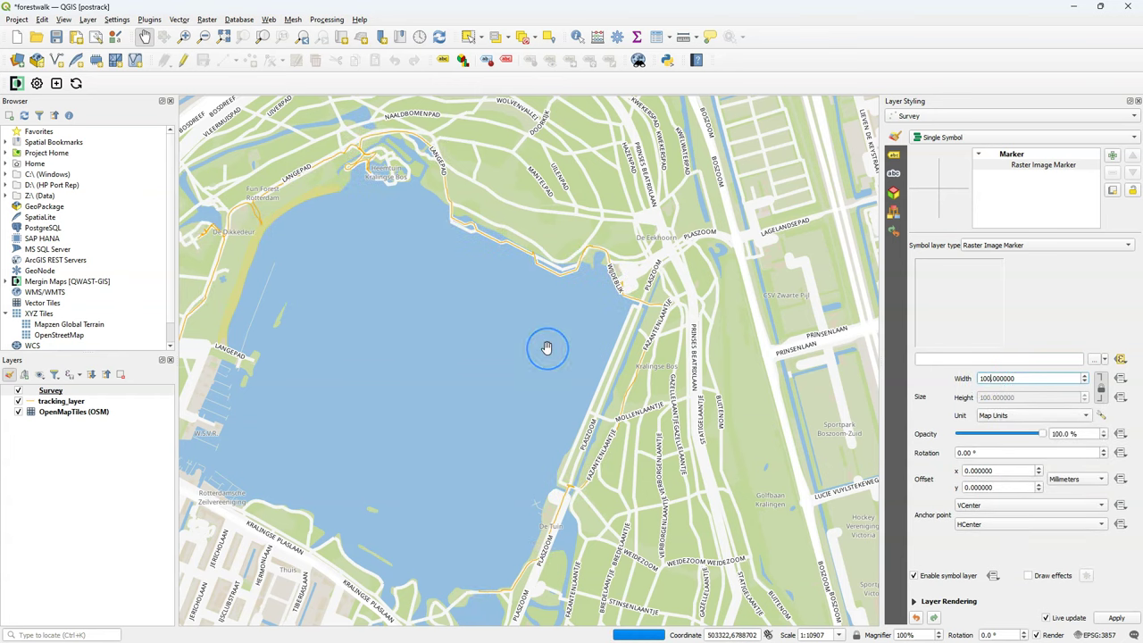
Pan along the lakeshore past the windmill photo to the forest-path photo by the river.
{"action": "left_click_drag", "start_coordinate": [409, 442], "coordinate": [590, 435]}
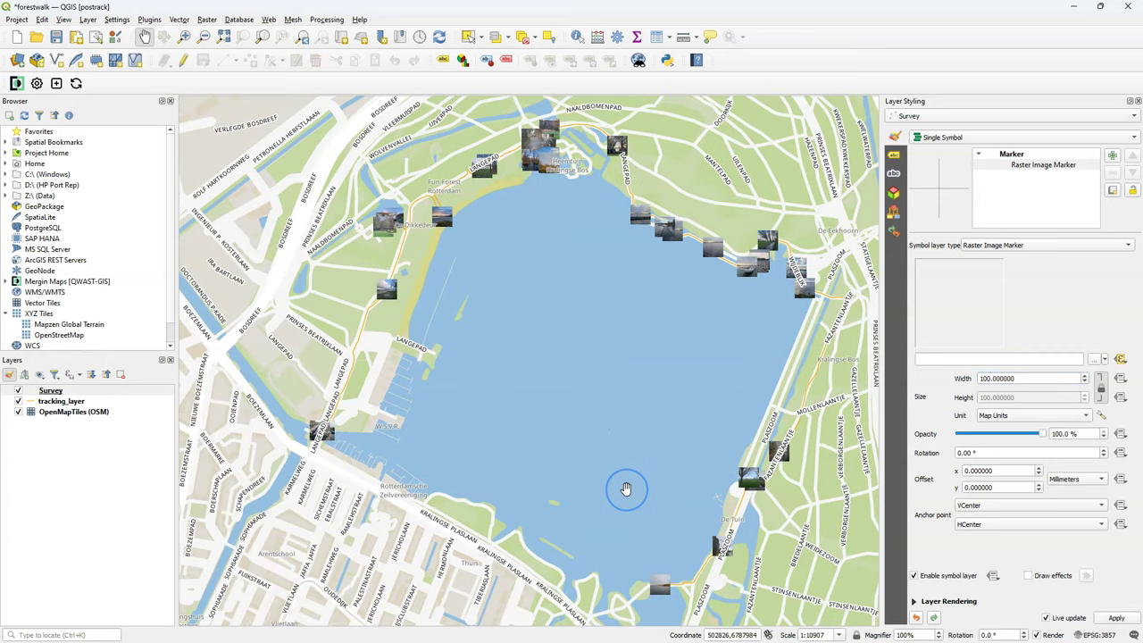
{"action": "scroll", "coordinate": [658, 594], "scroll_direction": "up", "scroll_amount": 4}
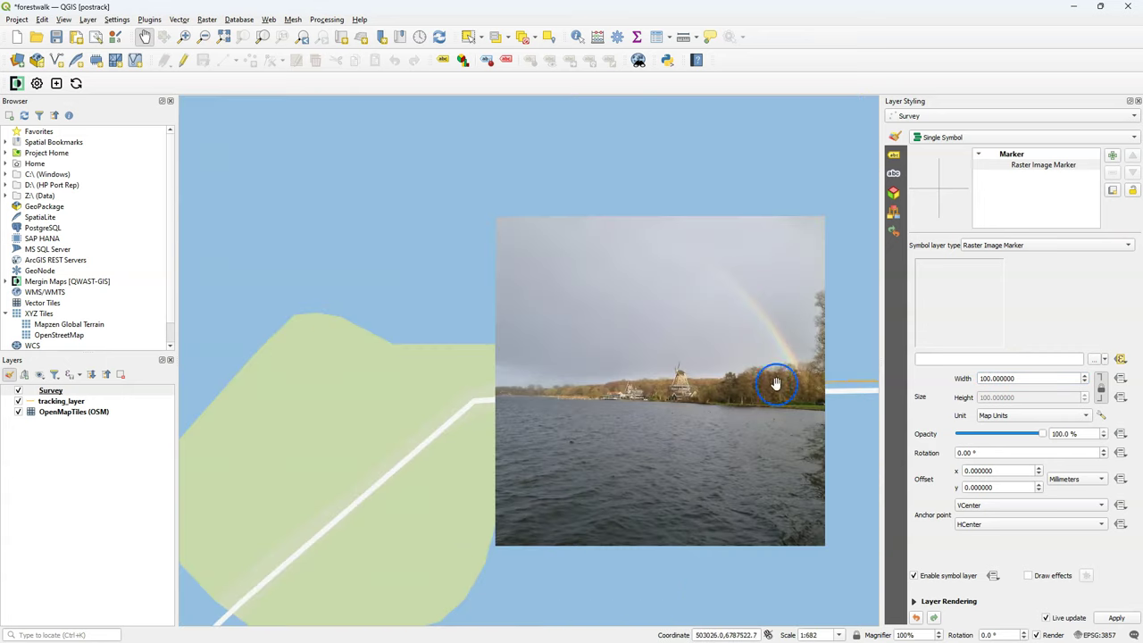
{"action": "mouse_move", "coordinate": [841, 374]}
{"action": "left_mouse_down"}
{"action": "mouse_move", "coordinate": [724, 420]}
{"action": "mouse_move", "coordinate": [278, 455]}
{"action": "mouse_move", "coordinate": [702, 420]}
{"action": "mouse_move", "coordinate": [766, 366]}
{"action": "mouse_move", "coordinate": [370, 535]}
{"action": "left_mouse_up"}
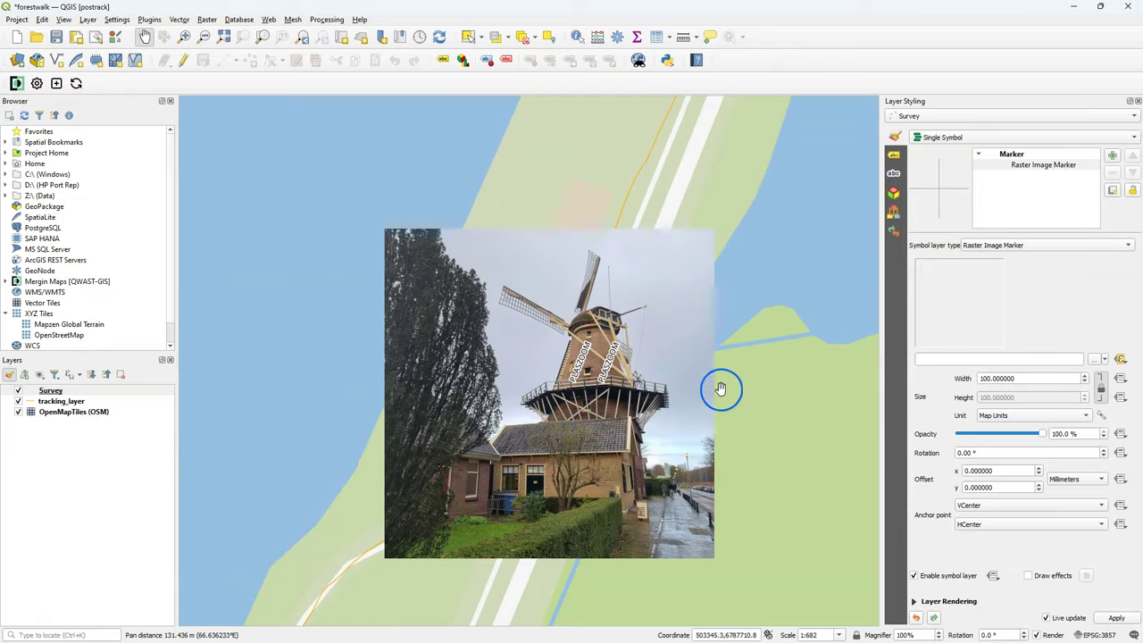
{"action": "mouse_move", "coordinate": [811, 171]}
{"action": "left_mouse_down"}
{"action": "mouse_move", "coordinate": [798, 206]}
{"action": "mouse_move", "coordinate": [746, 206]}
{"action": "mouse_move", "coordinate": [622, 449]}
{"action": "mouse_move", "coordinate": [678, 378]}
{"action": "mouse_move", "coordinate": [586, 393]}
{"action": "left_mouse_up"}
{"action": "left_click_drag", "start_coordinate": [749, 181], "coordinate": [603, 612]}
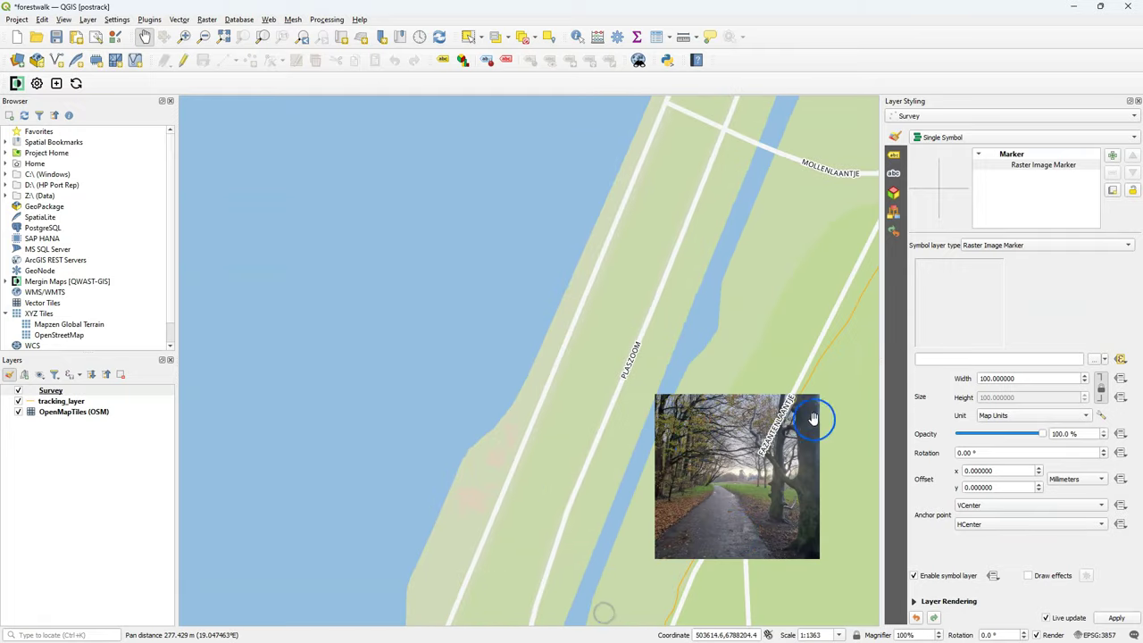
{"action": "scroll", "coordinate": [670, 349], "scroll_direction": "down", "scroll_amount": 3}
{"action": "scroll", "coordinate": [714, 205], "scroll_direction": "up", "scroll_amount": 3}
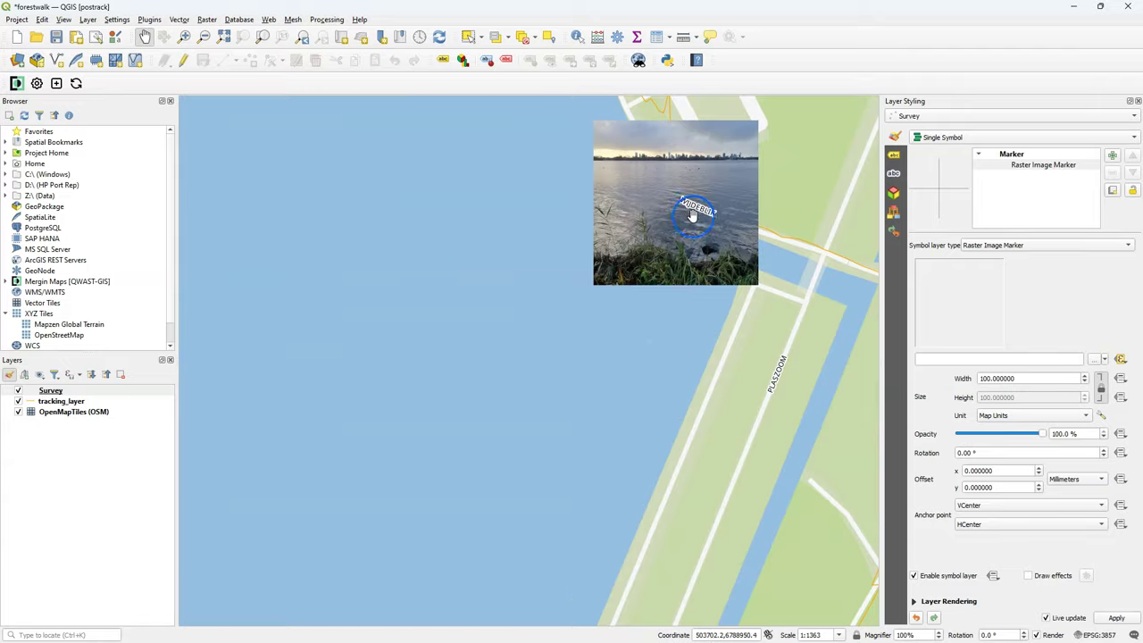
Pan around LANGEPAD to inspect the pier, tree and clustered photo markers and the lake photo.
{"action": "left_click_drag", "start_coordinate": [691, 215], "coordinate": [715, 330]}
{"action": "left_click_drag", "start_coordinate": [447, 205], "coordinate": [706, 511]}
{"action": "left_click_drag", "start_coordinate": [223, 393], "coordinate": [319, 357]}
{"action": "left_click_drag", "start_coordinate": [196, 339], "coordinate": [597, 387]}
{"action": "left_click_drag", "start_coordinate": [294, 312], "coordinate": [496, 370]}
{"action": "left_click_drag", "start_coordinate": [295, 256], "coordinate": [467, 420]}
{"action": "left_click_drag", "start_coordinate": [332, 309], "coordinate": [452, 388]}
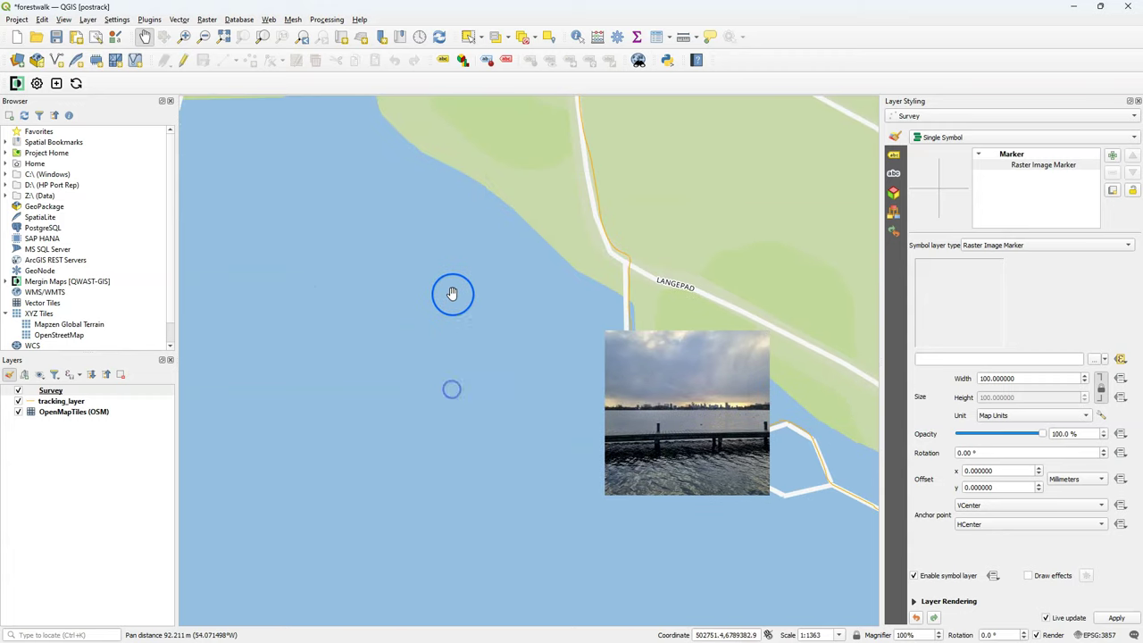
{"action": "left_click_drag", "start_coordinate": [462, 247], "coordinate": [595, 353]}
{"action": "left_click_drag", "start_coordinate": [425, 282], "coordinate": [546, 462]}
{"action": "left_click_drag", "start_coordinate": [276, 451], "coordinate": [529, 364]}
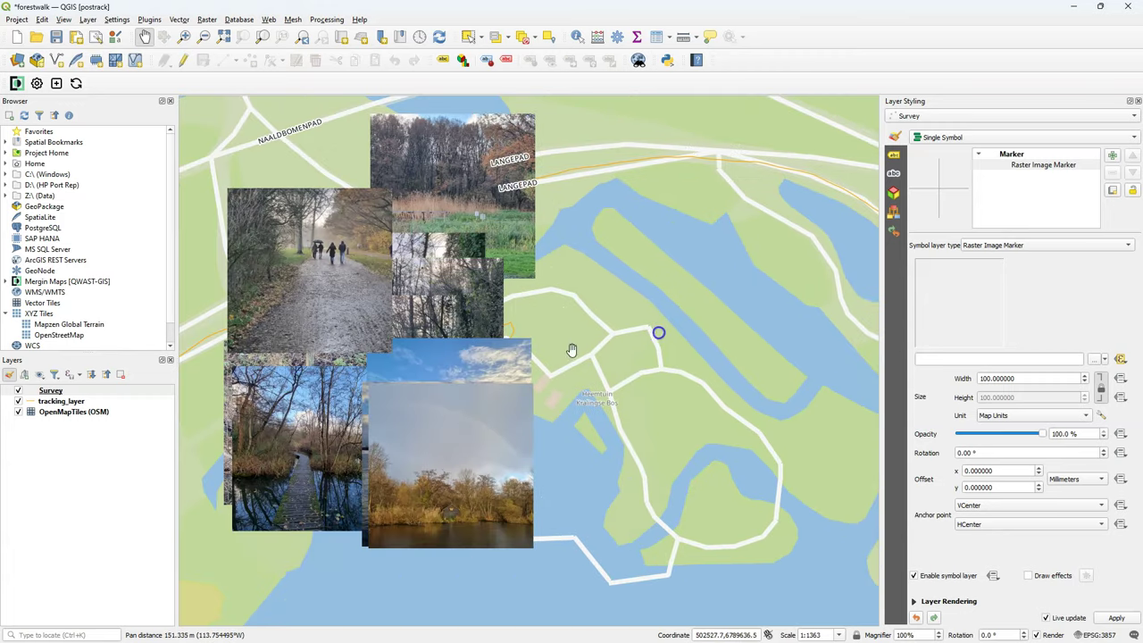
{"action": "left_click_drag", "start_coordinate": [594, 476], "coordinate": [734, 436]}
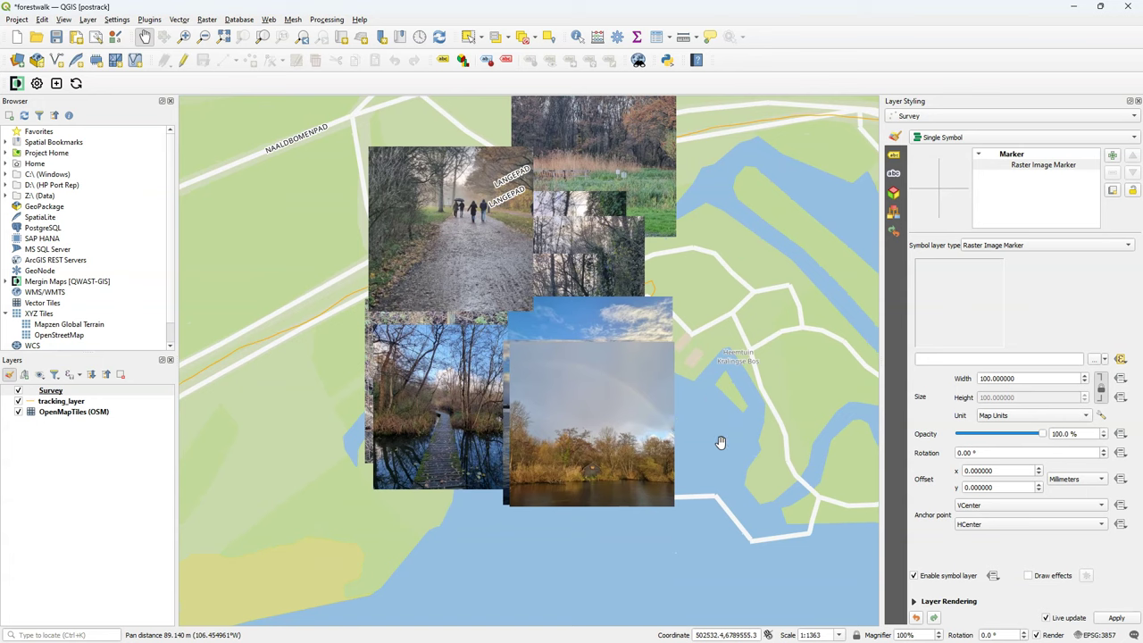
{"action": "left_click_drag", "start_coordinate": [237, 303], "coordinate": [505, 452]}
Zoom out, pan along LANGEPAD to the canal lock area, and zoom in on it.
{"action": "scroll", "coordinate": [516, 286], "scroll_direction": "up", "scroll_amount": 1}
{"action": "scroll", "coordinate": [401, 399], "scroll_direction": "down", "scroll_amount": 2}
{"action": "scroll", "coordinate": [587, 446], "scroll_direction": "up", "scroll_amount": 2}
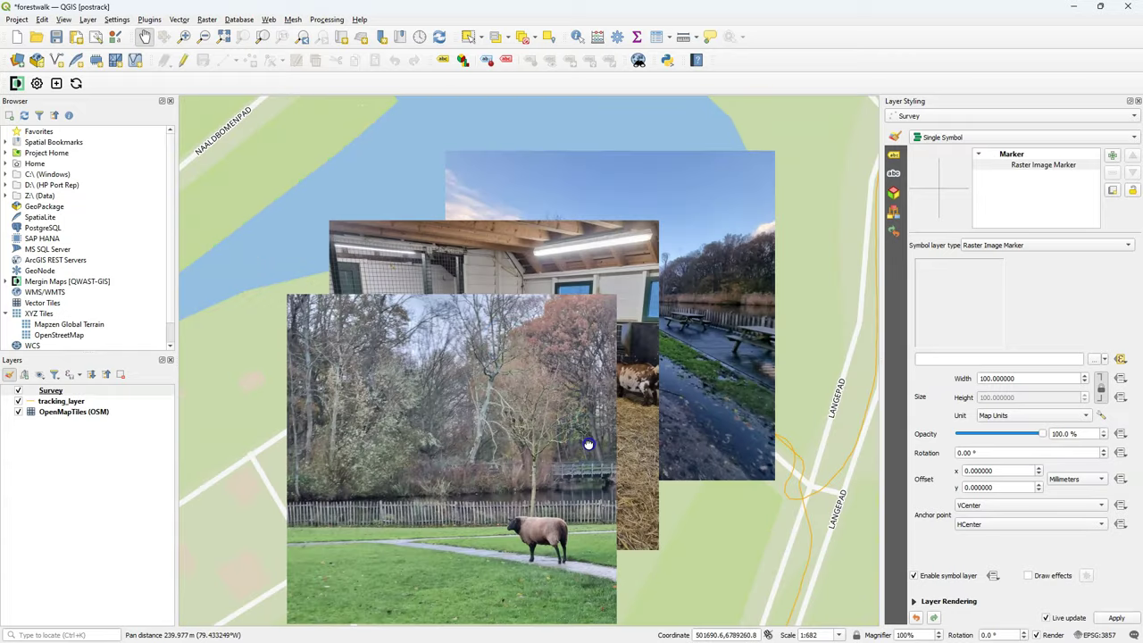
{"action": "scroll", "coordinate": [571, 420], "scroll_direction": "down", "scroll_amount": 2}
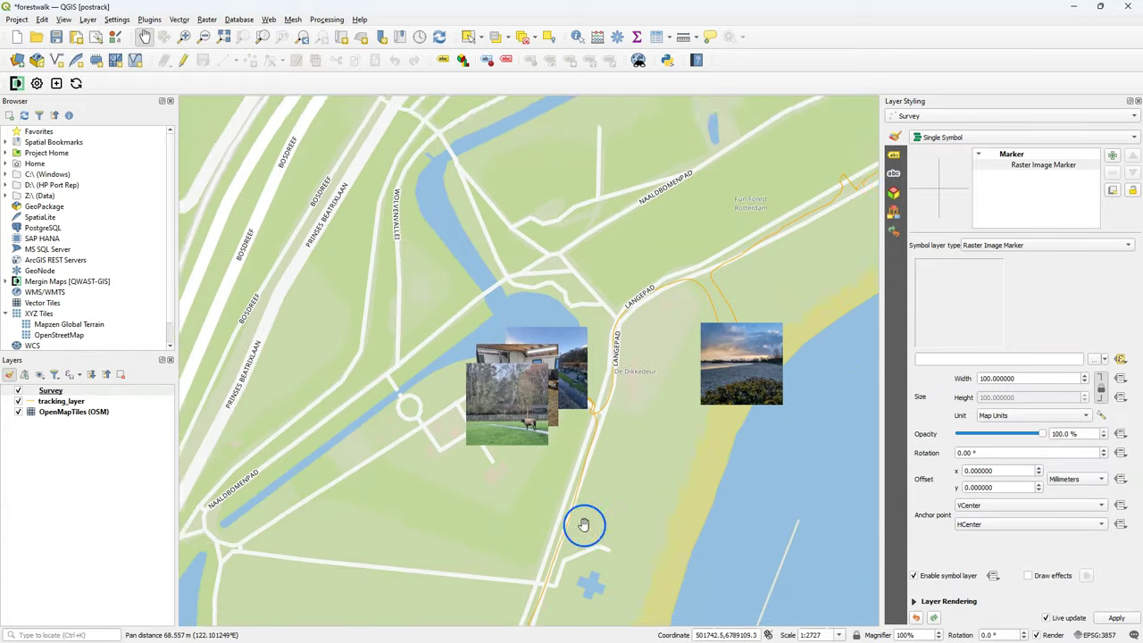
{"action": "left_click_drag", "start_coordinate": [587, 513], "coordinate": [587, 294]}
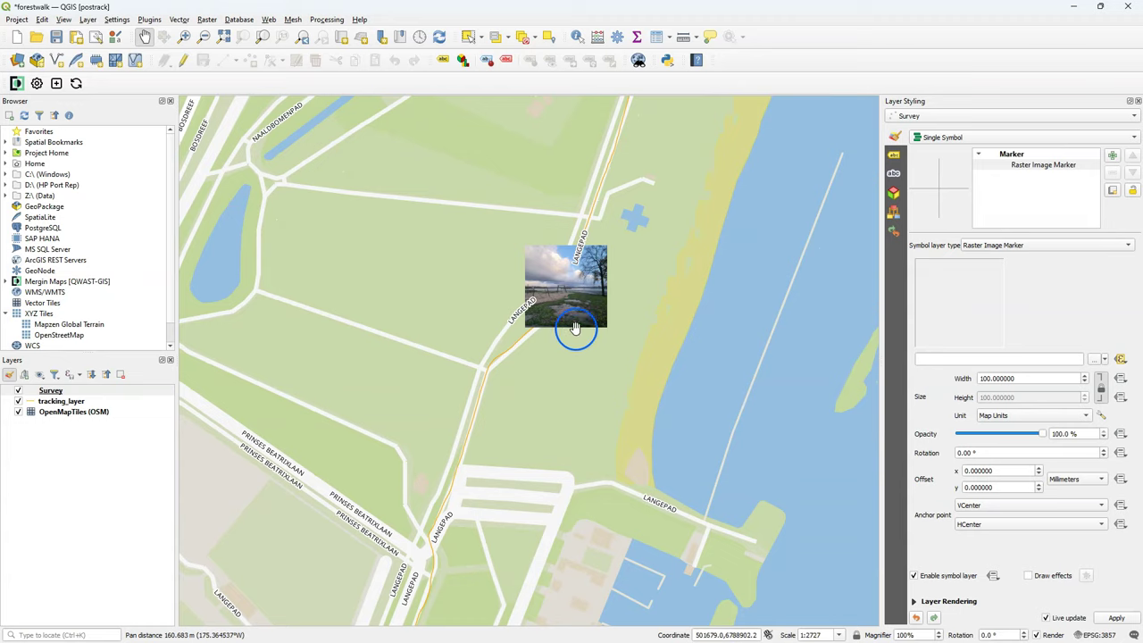
{"action": "left_click_drag", "start_coordinate": [574, 339], "coordinate": [627, 288]}
{"action": "left_click_drag", "start_coordinate": [533, 467], "coordinate": [624, 381]}
{"action": "scroll", "coordinate": [564, 410], "scroll_direction": "up", "scroll_amount": 2}
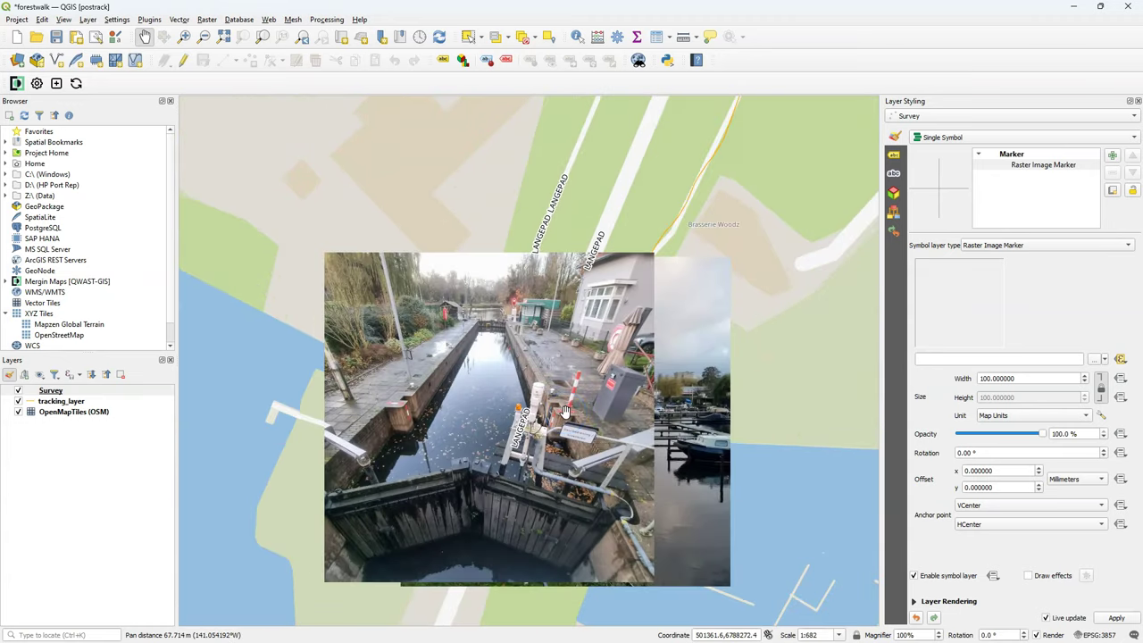